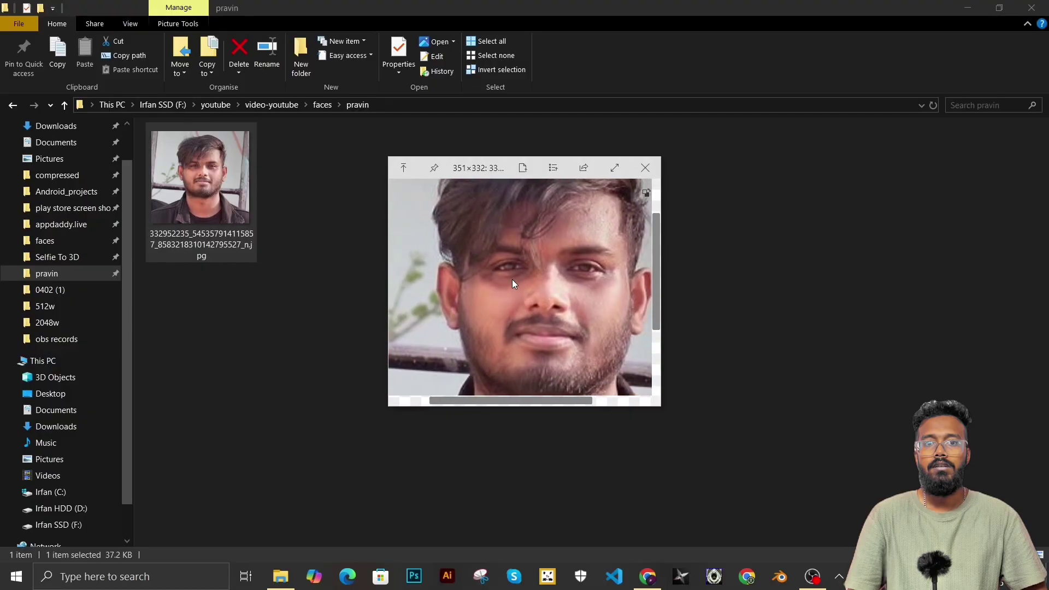
Enlarge the preview of the portrait photo and examine the hair and forehead
{"action": "left_click_drag", "start_coordinate": [663, 406], "coordinate": [786, 546]}
{"action": "scroll", "coordinate": [564, 331], "scroll_direction": "up", "scroll_amount": 2}
{"action": "scroll", "coordinate": [580, 355], "scroll_direction": "up", "scroll_amount": 2}
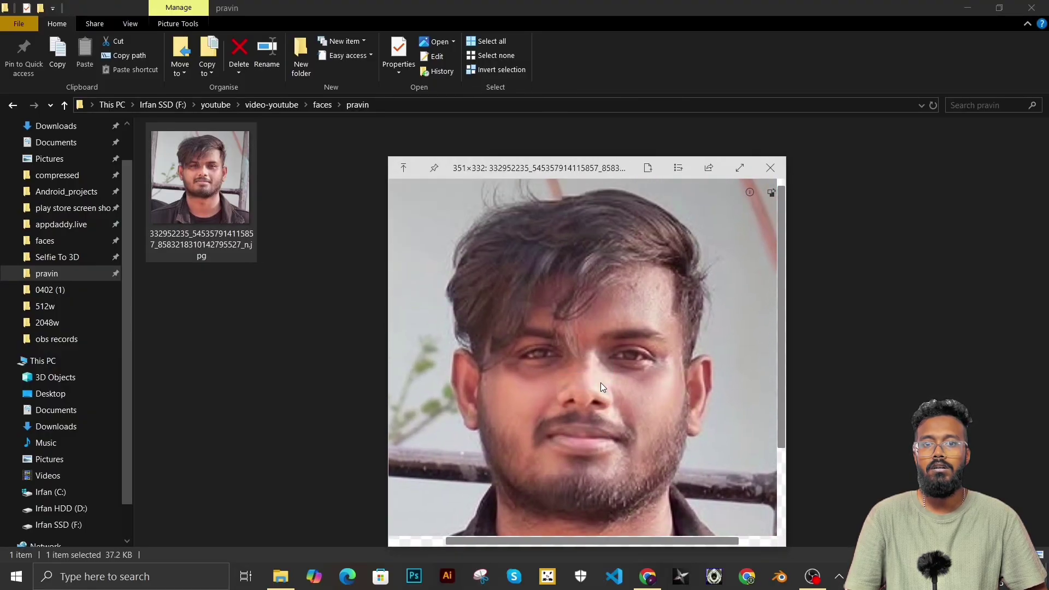
{"action": "scroll", "coordinate": [692, 377], "scroll_direction": "up", "scroll_amount": 1}
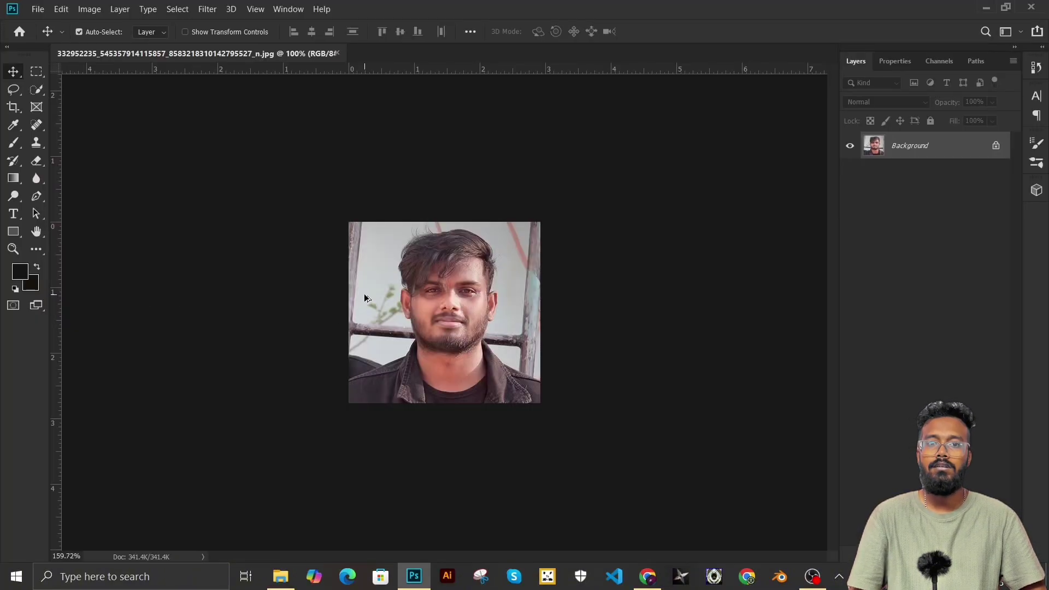
Resize the portrait image to 1080 pixels wide, keeping its proportions
{"action": "scroll", "coordinate": [364, 299], "scroll_direction": "up", "scroll_amount": 4, "text": "alt"}
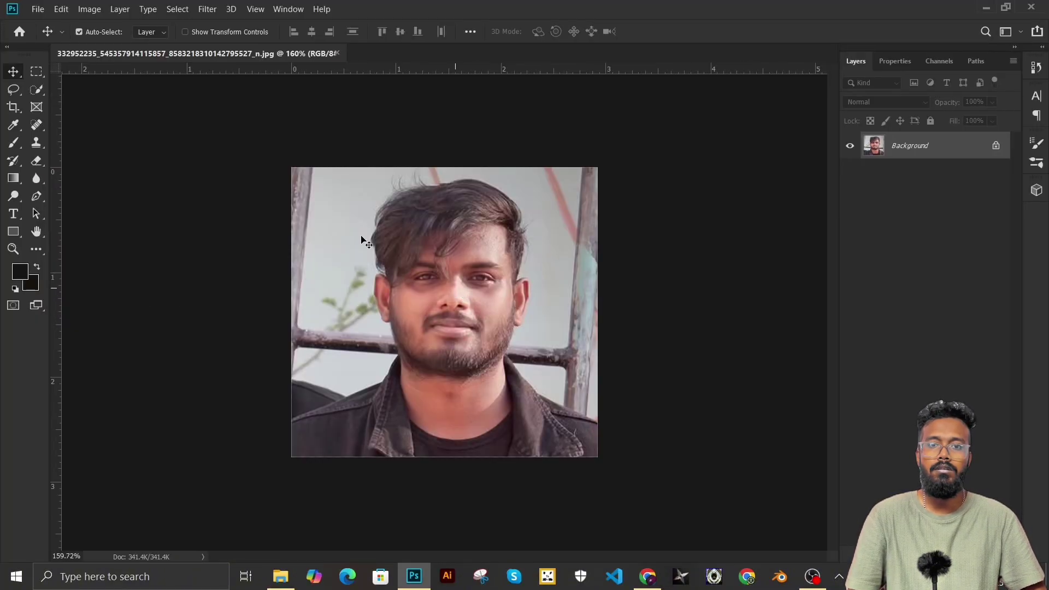
{"action": "left_click", "coordinate": [101, 8]}
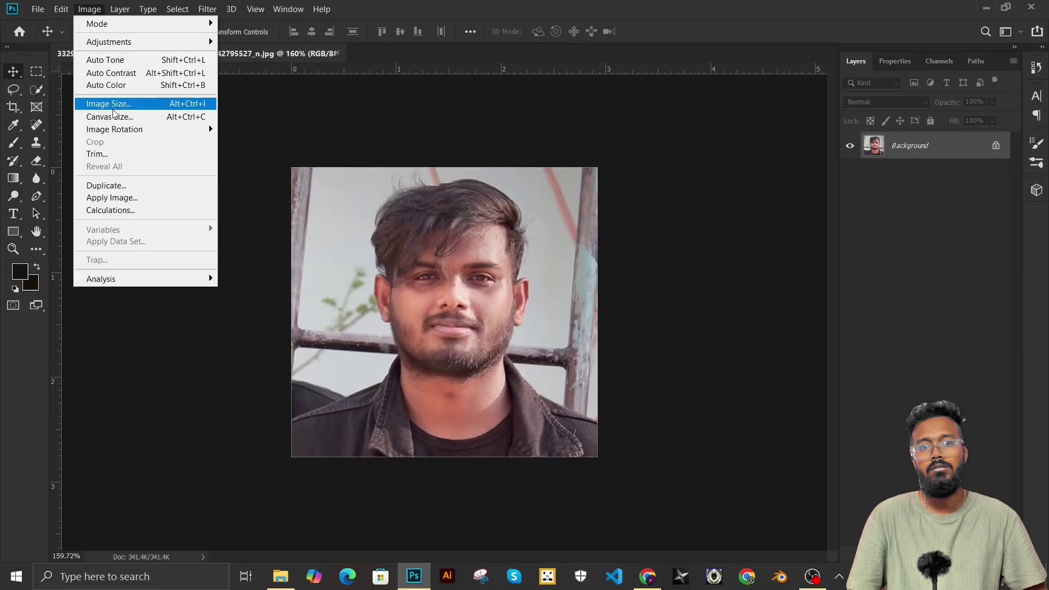
{"action": "left_click", "coordinate": [141, 104]}
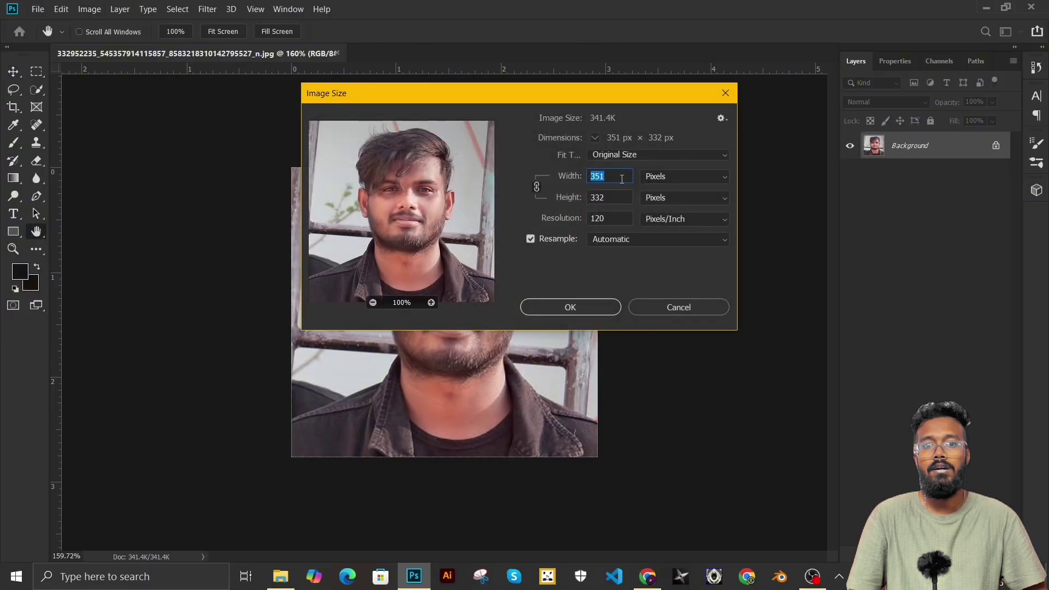
{"action": "type", "text": "1080"}
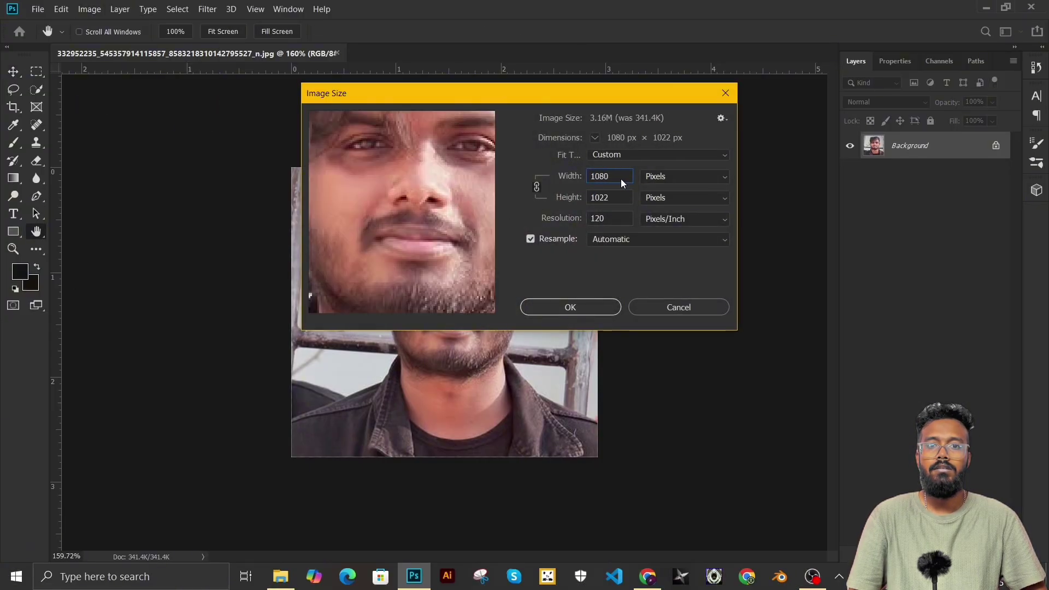
{"action": "left_click", "coordinate": [610, 309]}
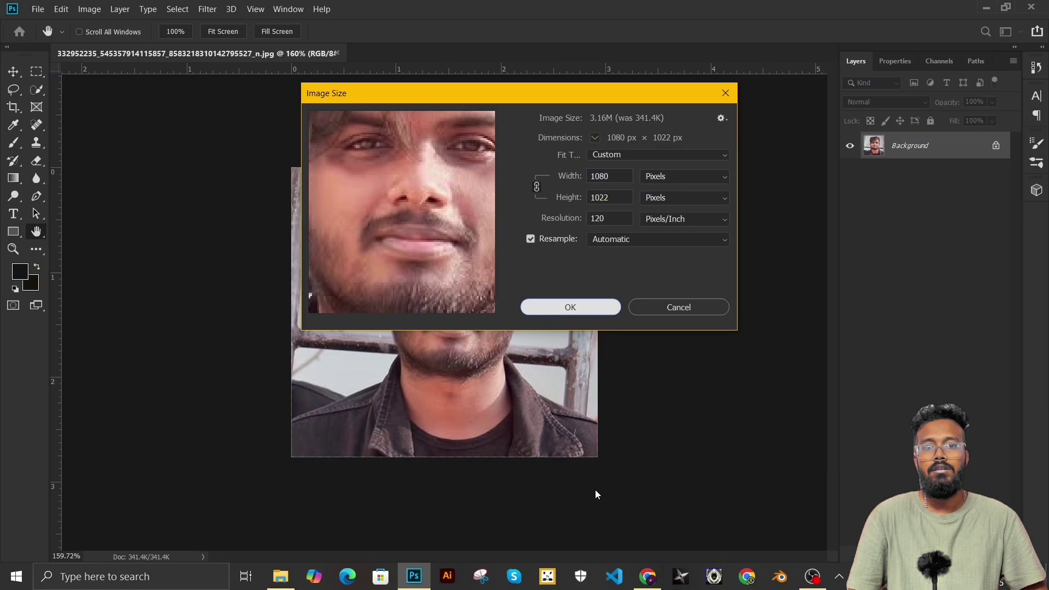
Scale the portrait layer up to about 135% and shift it slightly so the face fills the canvas
{"action": "scroll", "coordinate": [477, 312], "scroll_direction": "down", "scroll_amount": 12, "text": "alt"}
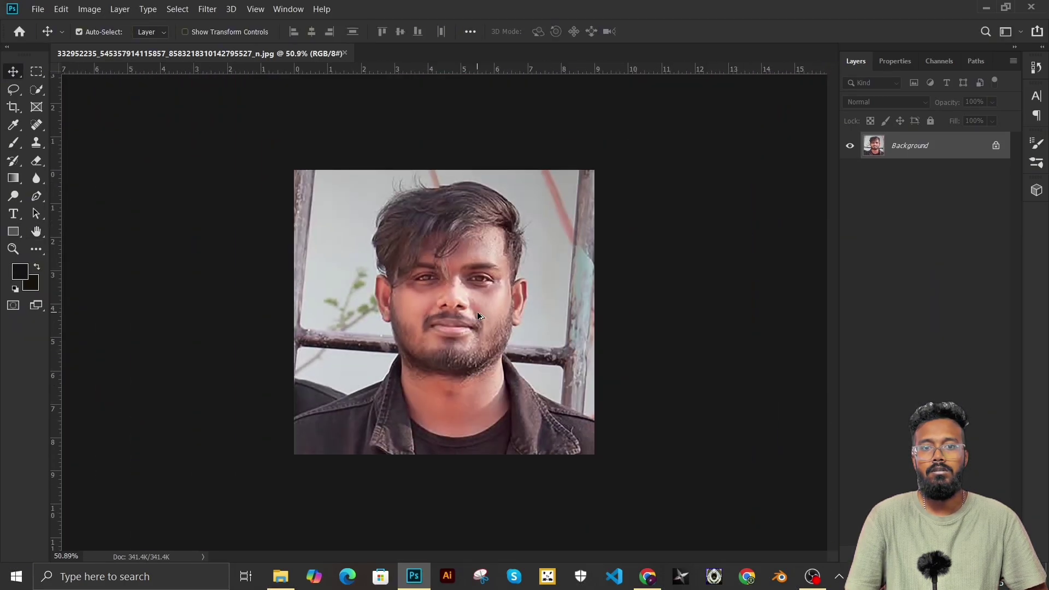
{"action": "scroll", "coordinate": [478, 316], "scroll_direction": "down", "scroll_amount": 1, "text": "alt"}
{"action": "key", "text": "ctrl+t"}
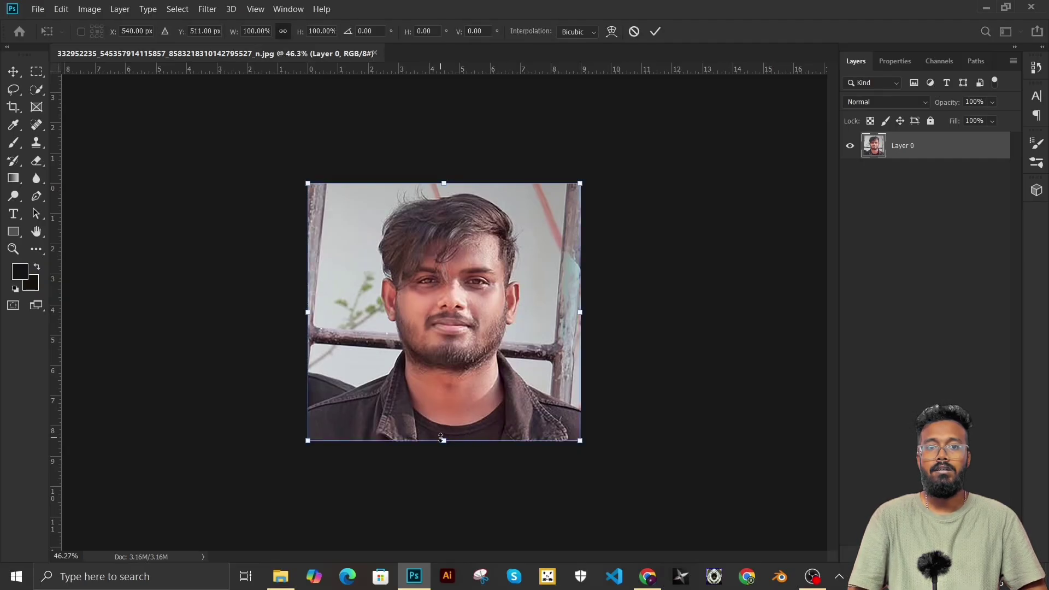
{"action": "left_click_drag", "start_coordinate": [442, 438], "coordinate": [466, 520]}
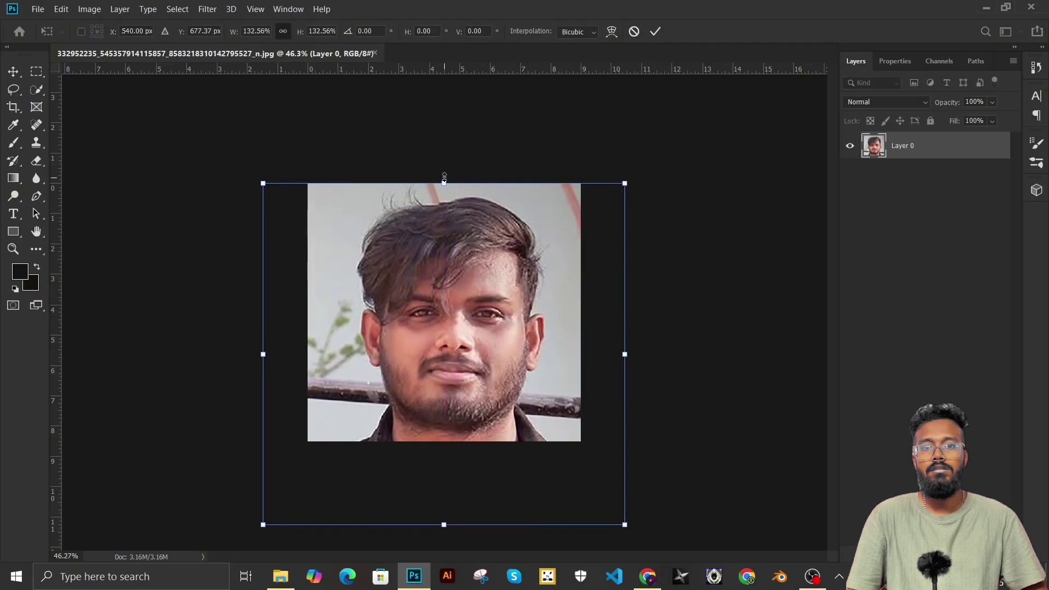
{"action": "left_click_drag", "start_coordinate": [441, 181], "coordinate": [440, 174]}
{"action": "left_click_drag", "start_coordinate": [505, 268], "coordinate": [496, 268]}
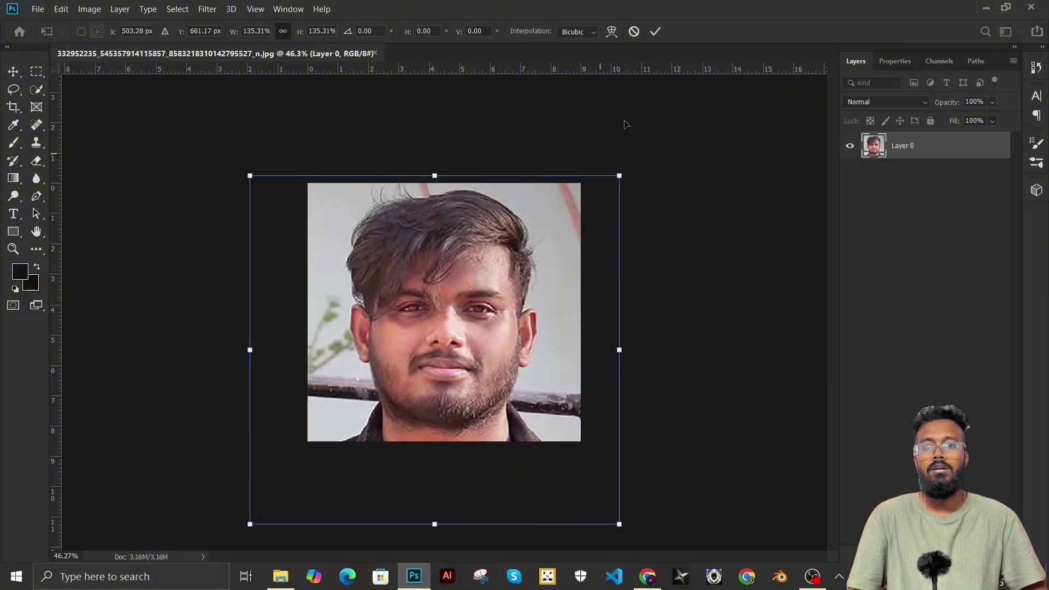
{"action": "left_click", "coordinate": [656, 31]}
Add a new empty layer above the portrait and activate the Brush tool
{"action": "scroll", "coordinate": [403, 198], "scroll_direction": "up", "scroll_amount": 5, "text": "alt"}
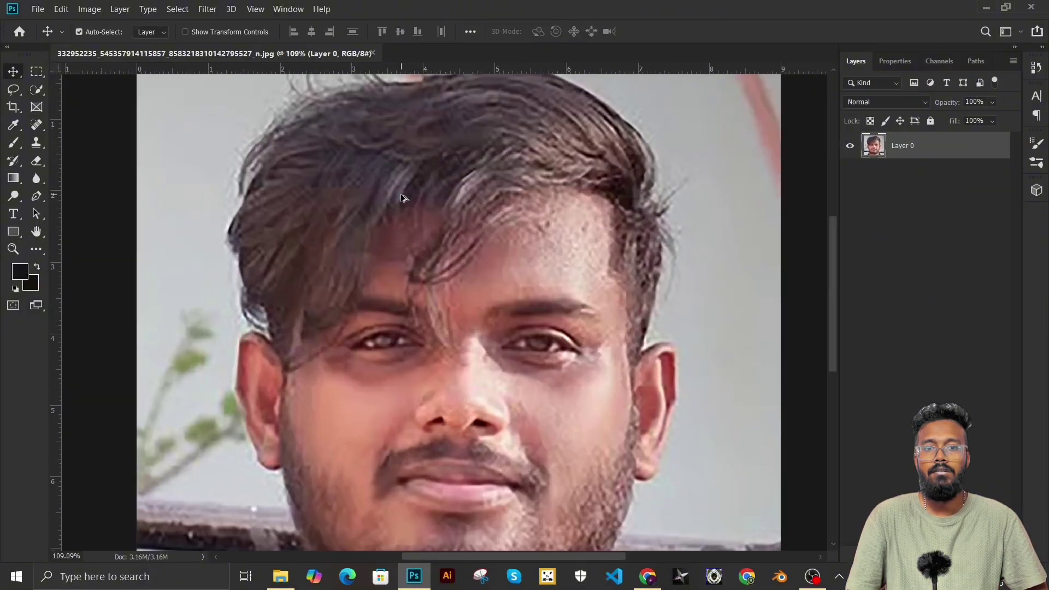
{"action": "scroll", "coordinate": [473, 270], "scroll_direction": "up", "scroll_amount": 2}
{"action": "scroll", "coordinate": [470, 383], "scroll_direction": "down", "scroll_amount": 2}
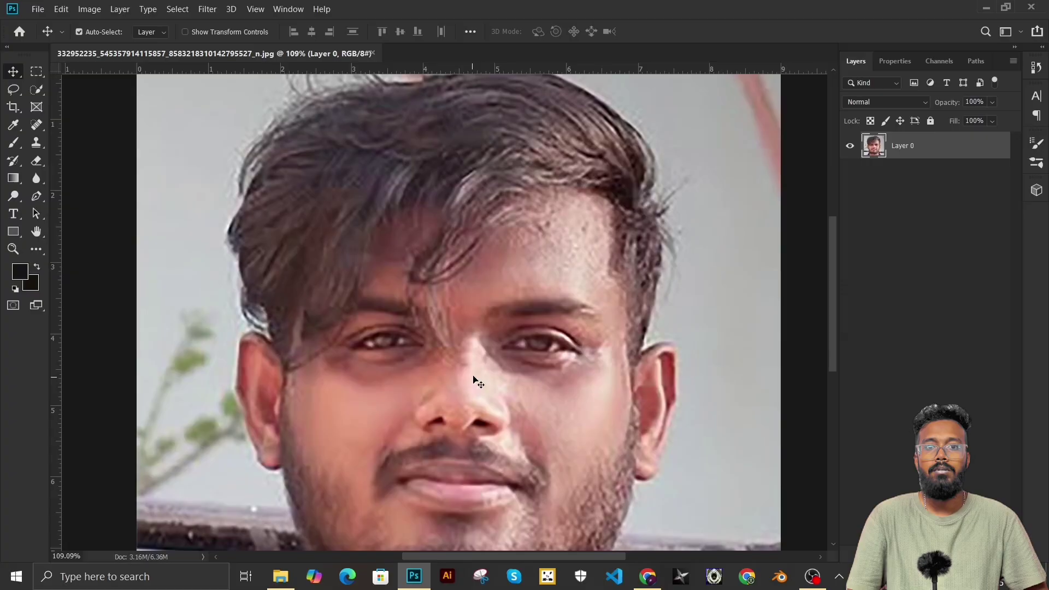
{"action": "scroll", "coordinate": [360, 262], "scroll_direction": "down", "scroll_amount": 2, "text": "alt"}
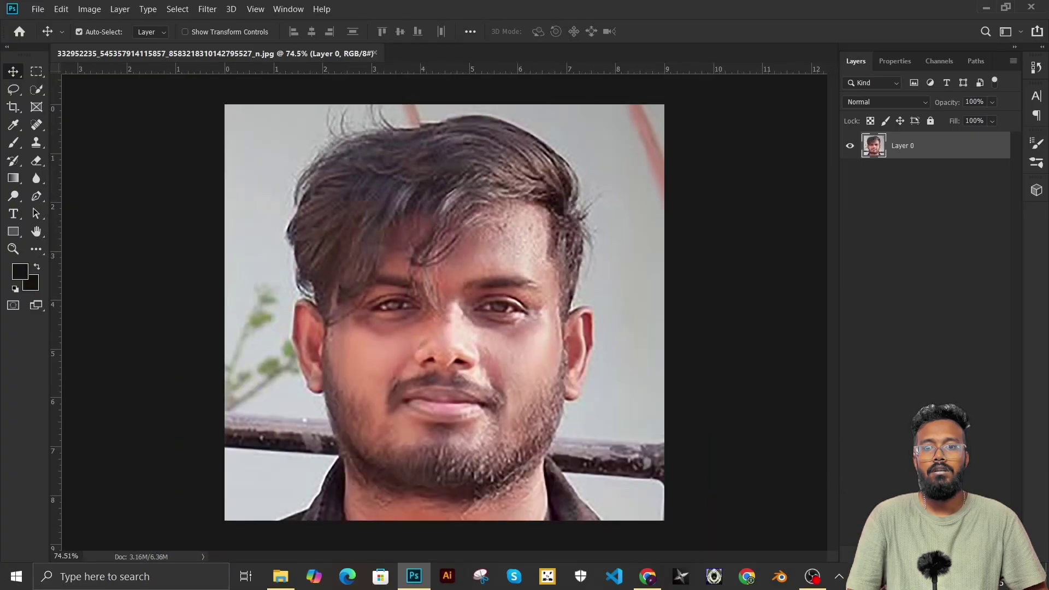
{"action": "key", "text": "ctrl+shift+alt+n"}
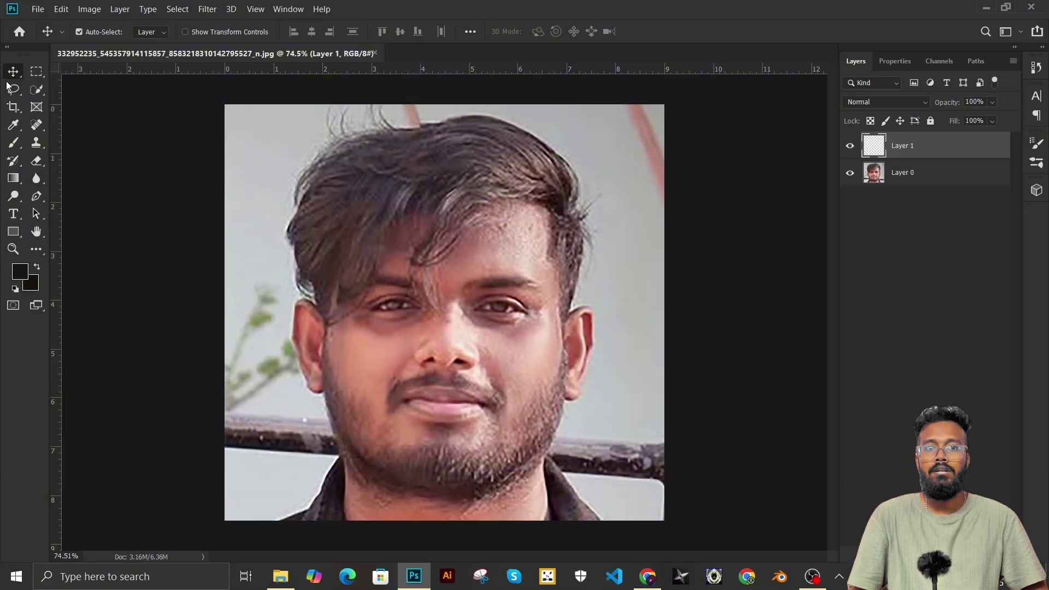
{"action": "left_click", "coordinate": [14, 142]}
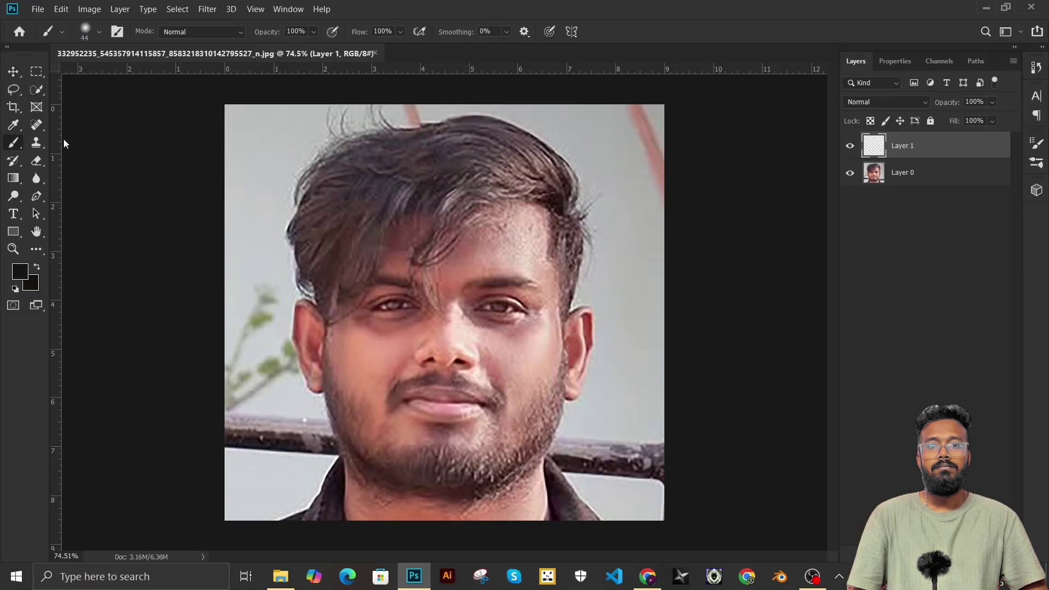
{"action": "scroll", "coordinate": [415, 241], "scroll_direction": "up", "scroll_amount": 3, "text": "alt"}
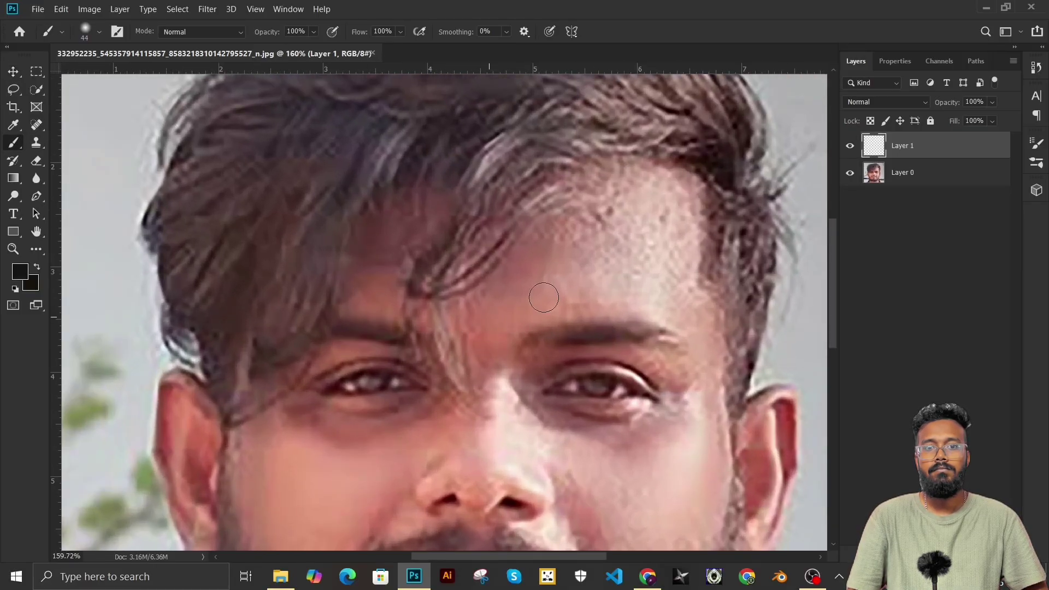
{"action": "scroll", "coordinate": [641, 304], "scroll_direction": "down", "scroll_amount": 2, "text": "alt"}
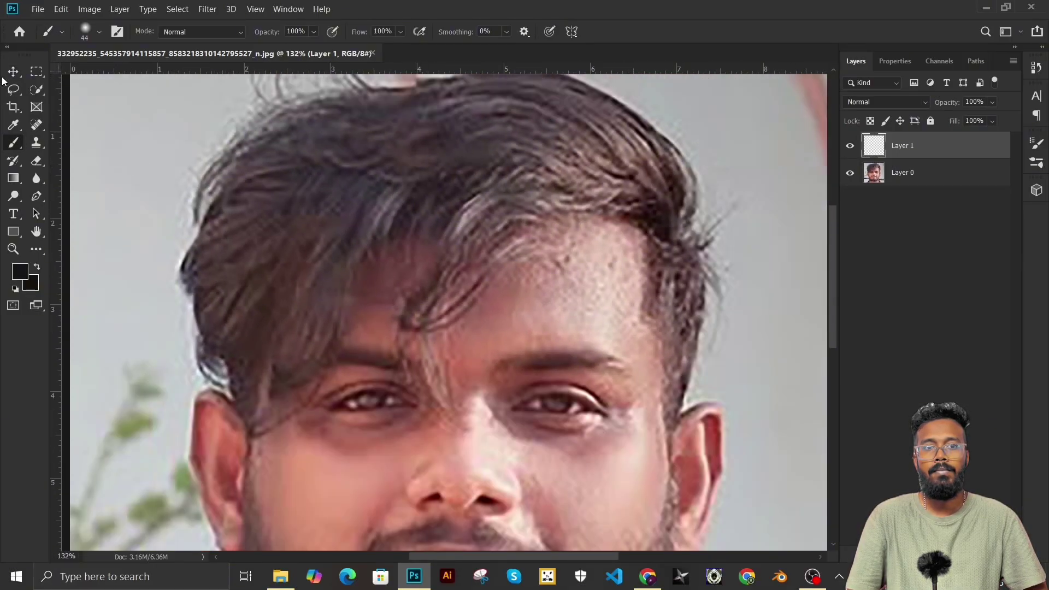
Select a rectangular area of the uncovered forehead and the hair above it on Layer 0 and copy it to a new layer
{"action": "left_click", "coordinate": [13, 72]}
{"action": "left_click", "coordinate": [36, 72]}
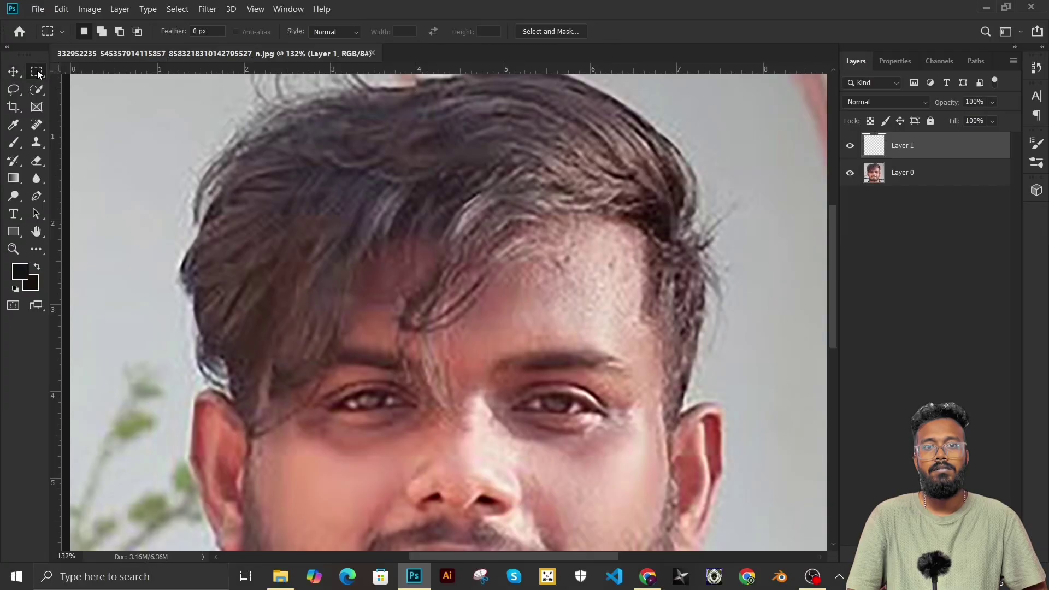
{"action": "left_click", "coordinate": [871, 172]}
{"action": "left_click_drag", "start_coordinate": [516, 154], "coordinate": [680, 365]}
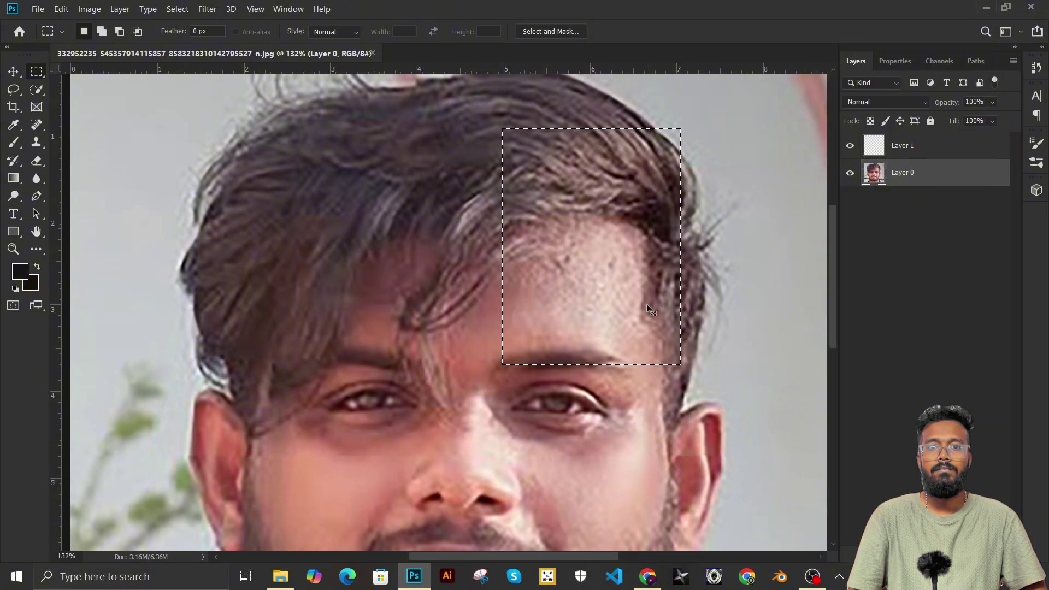
{"action": "key", "text": "ctrl+j"}
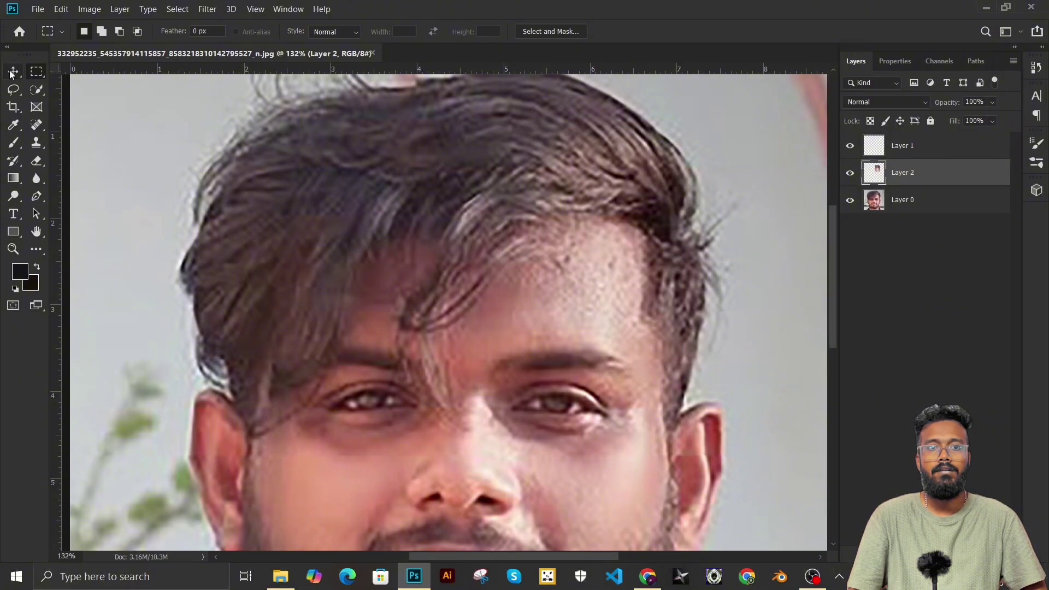
Move the copied forehead patch over the hair-covered side of the forehead with Free Transform and open its transform options
{"action": "left_click", "coordinate": [12, 72]}
{"action": "key", "text": "ctrl+t"}
{"action": "left_click_drag", "start_coordinate": [612, 299], "coordinate": [436, 300]}
{"action": "right_click", "coordinate": [436, 300]}
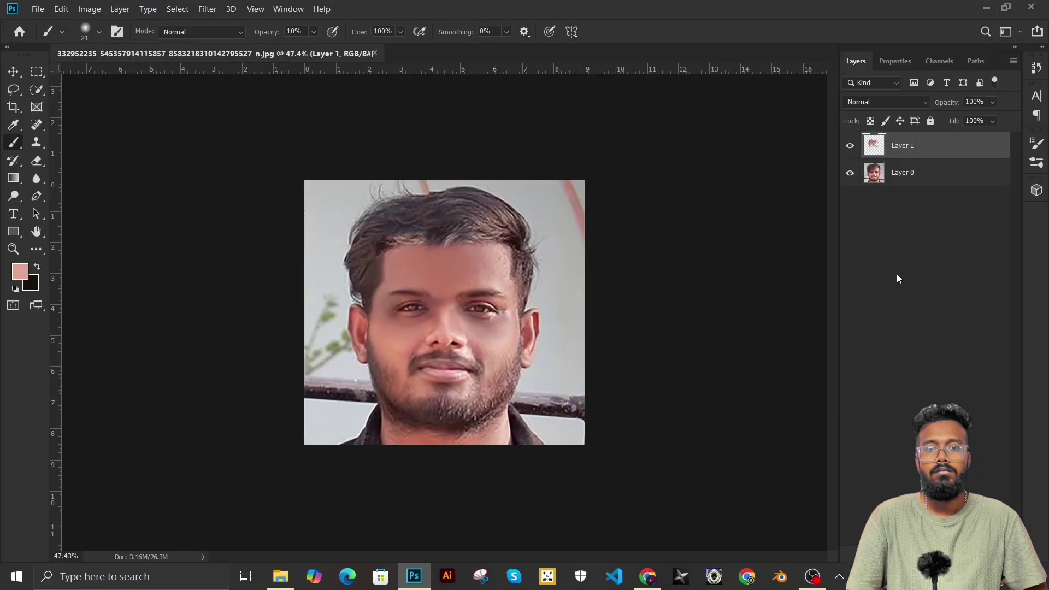
Toggle the visibility of Layer 1 to compare the portrait with and without the retouching
{"action": "left_click", "coordinate": [849, 146]}
{"action": "left_click", "coordinate": [849, 148]}
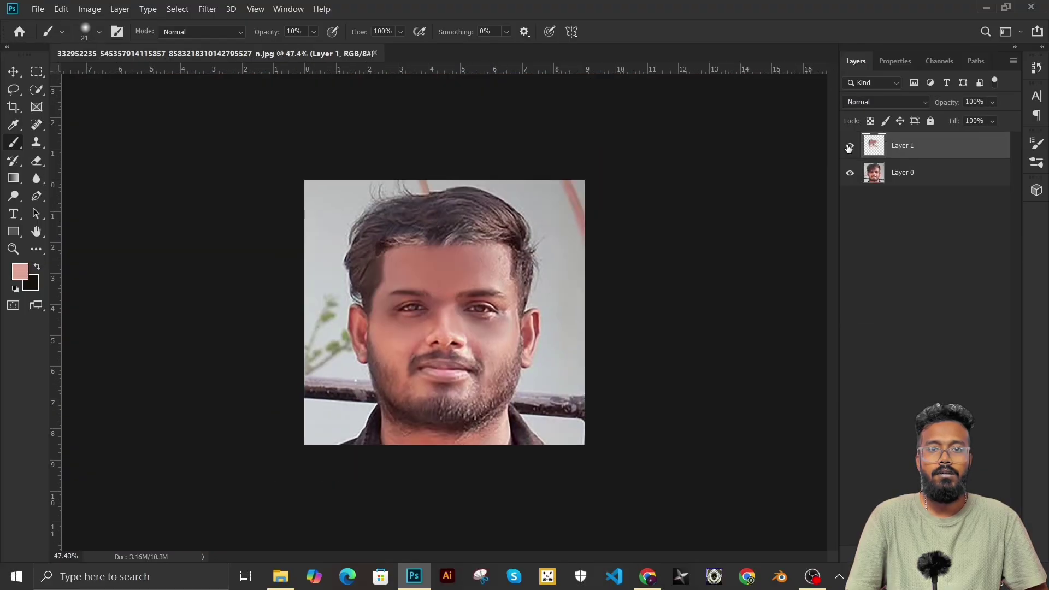
{"action": "left_click", "coordinate": [849, 148]}
{"action": "left_click", "coordinate": [850, 147]}
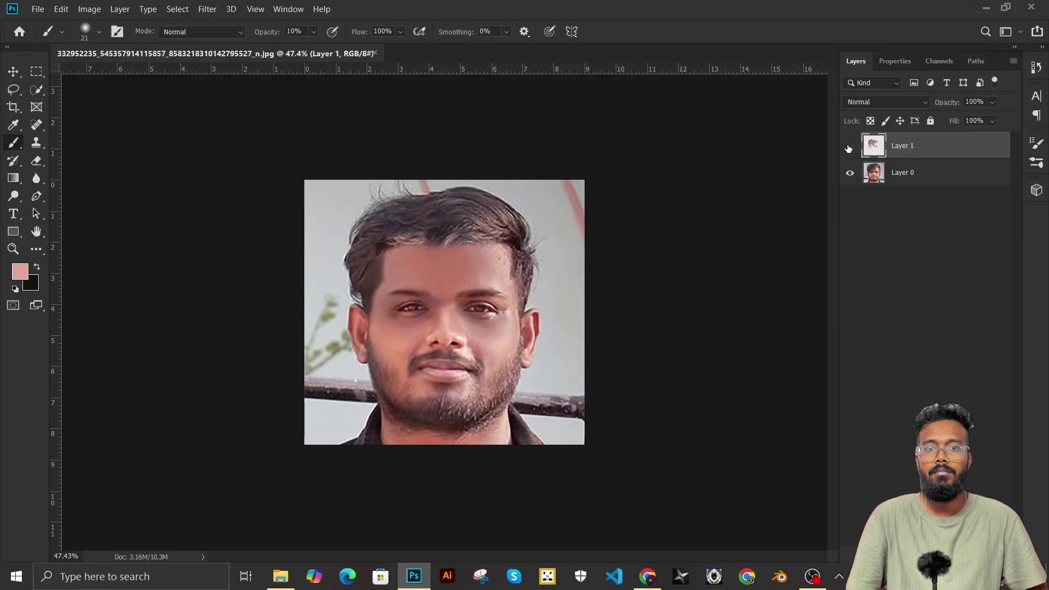
{"action": "left_click", "coordinate": [850, 148]}
{"action": "left_click", "coordinate": [849, 148]}
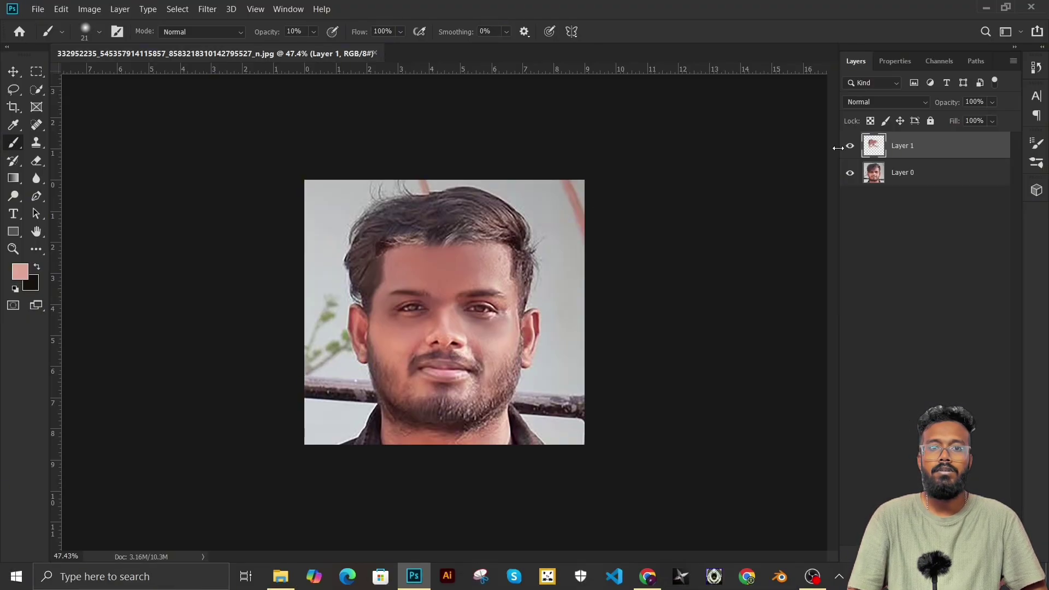
Quick-export the retouched portrait as a PNG into the folder of the original photo, keeping the suggested file name
{"action": "left_click", "coordinate": [37, 9]}
{"action": "mouse_move", "coordinate": [91, 182]}
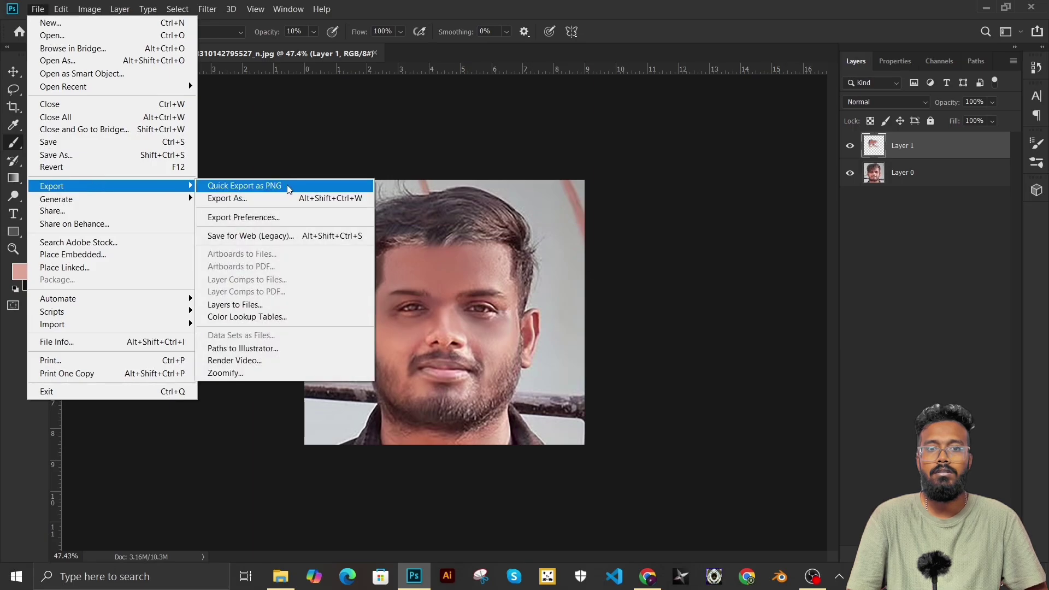
{"action": "left_click", "coordinate": [287, 185]}
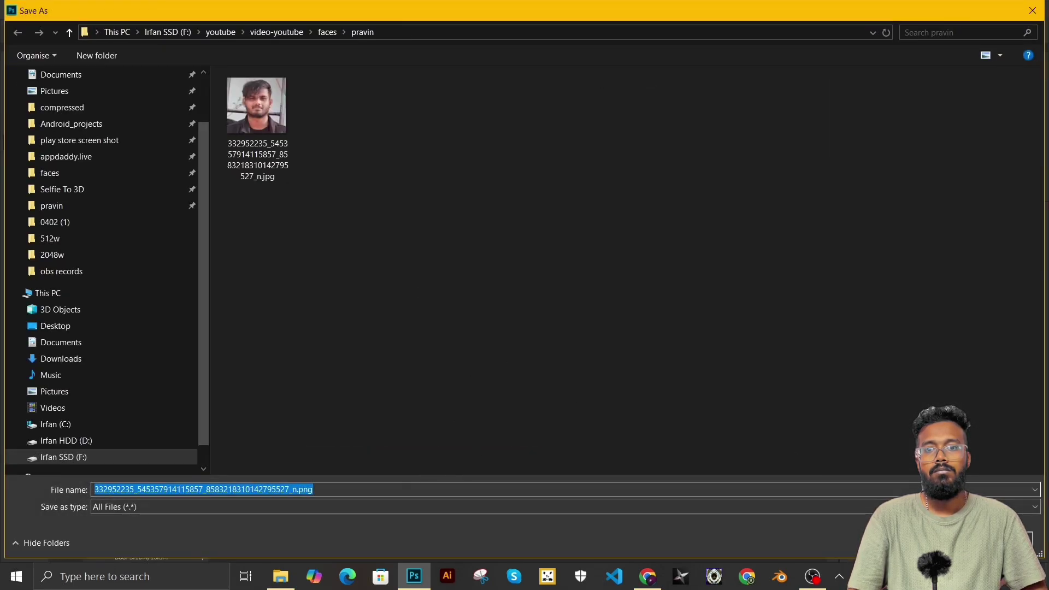
{"action": "key", "text": "Return"}
Switch to Chrome, open remini.ai in a new tab and launch the Remini web app
{"action": "left_click", "coordinate": [648, 576]}
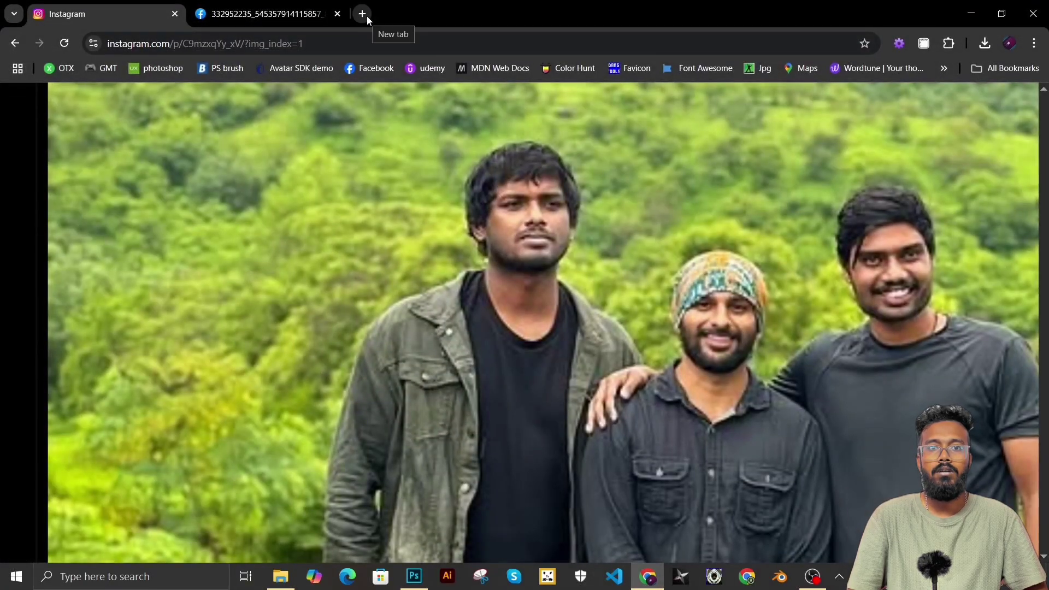
{"action": "left_click", "coordinate": [362, 13]}
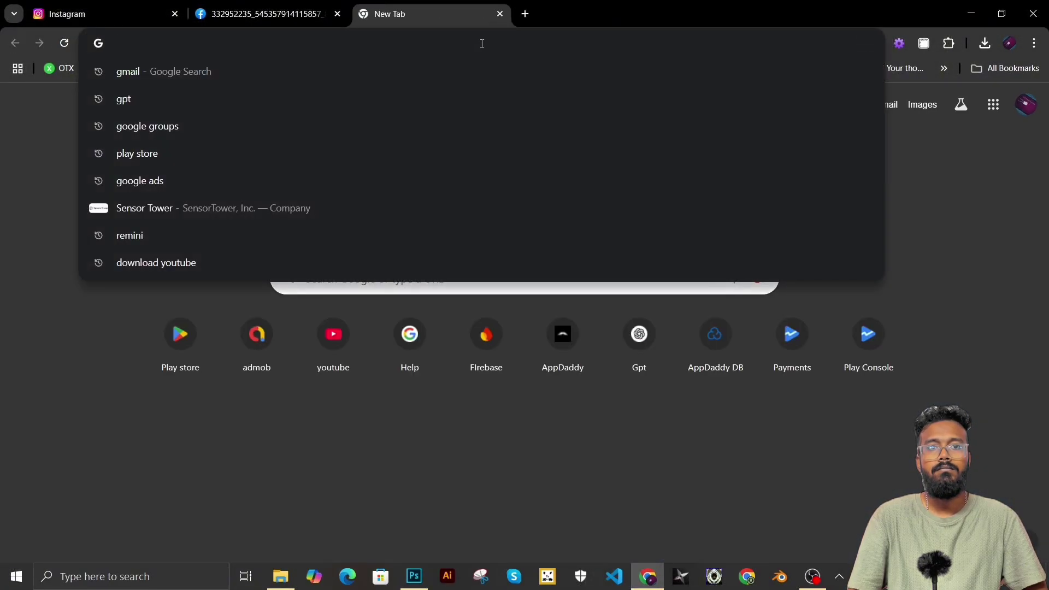
{"action": "type", "text": "remini.ai"}
{"action": "key", "text": "Return"}
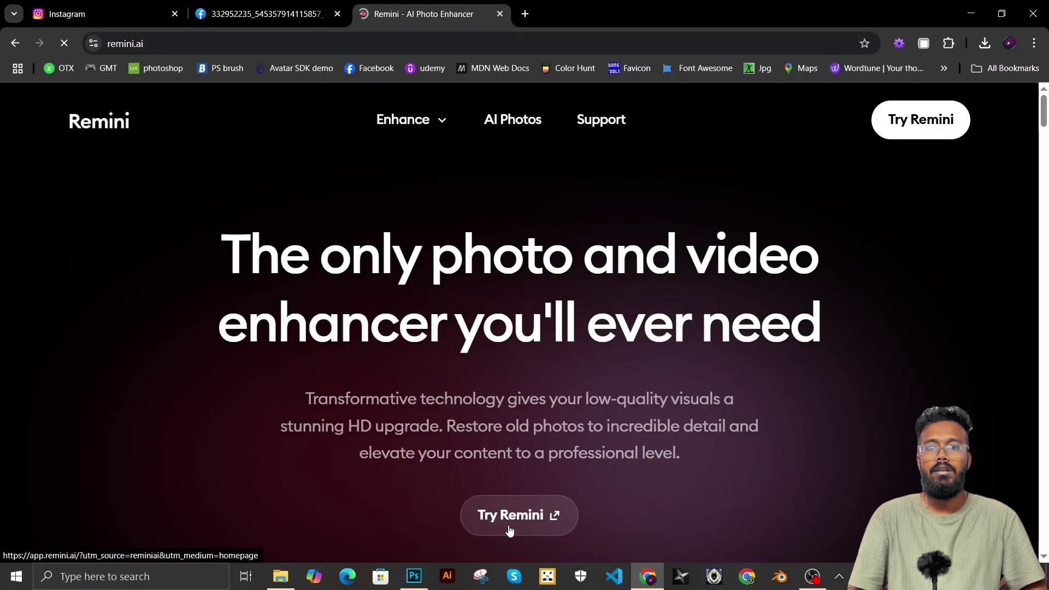
{"action": "left_click", "coordinate": [511, 519]}
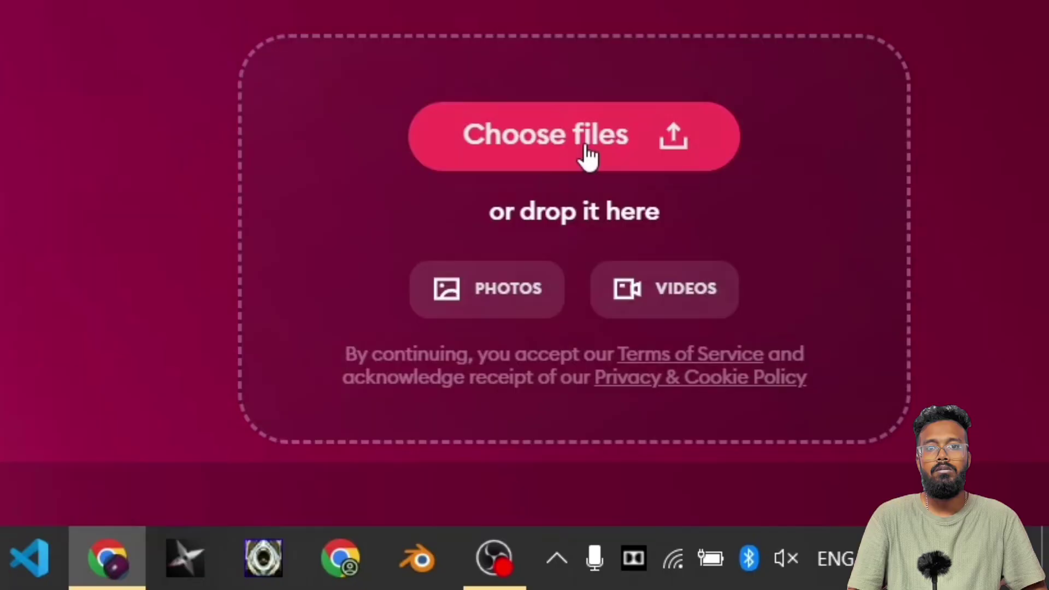
Upload the exported PNG portrait to Remini for enhancement and dismiss the Google sign-in prompt
{"action": "left_click", "coordinate": [585, 148]}
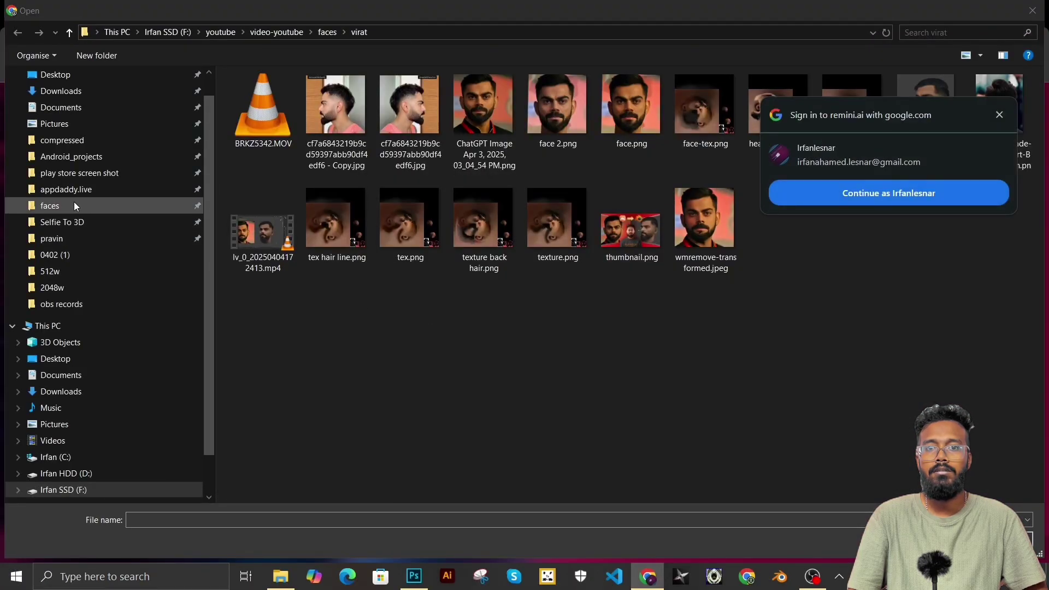
{"action": "left_click", "coordinate": [64, 239]}
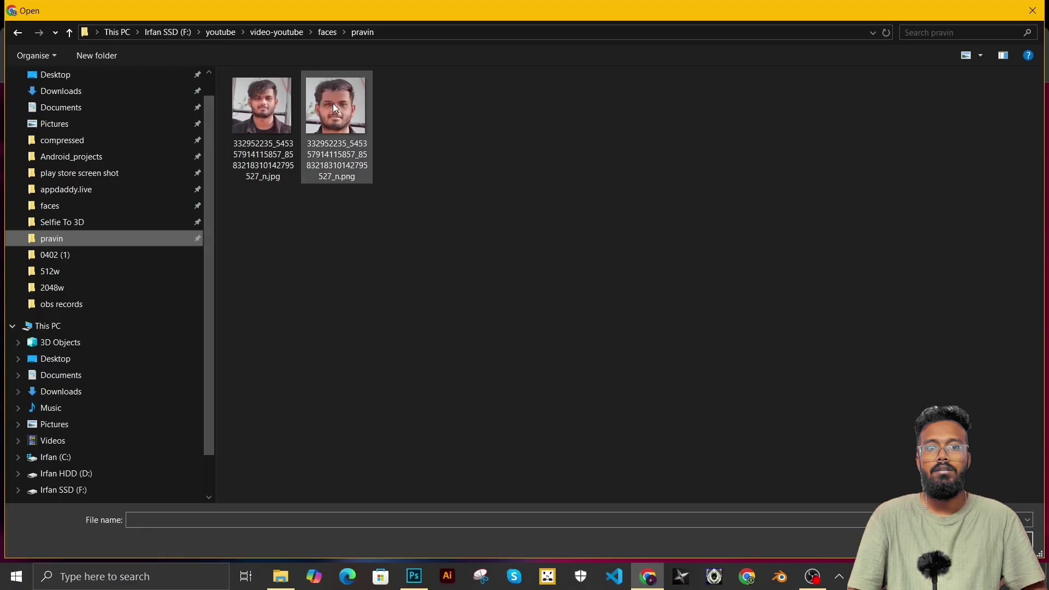
{"action": "double_click", "coordinate": [335, 108]}
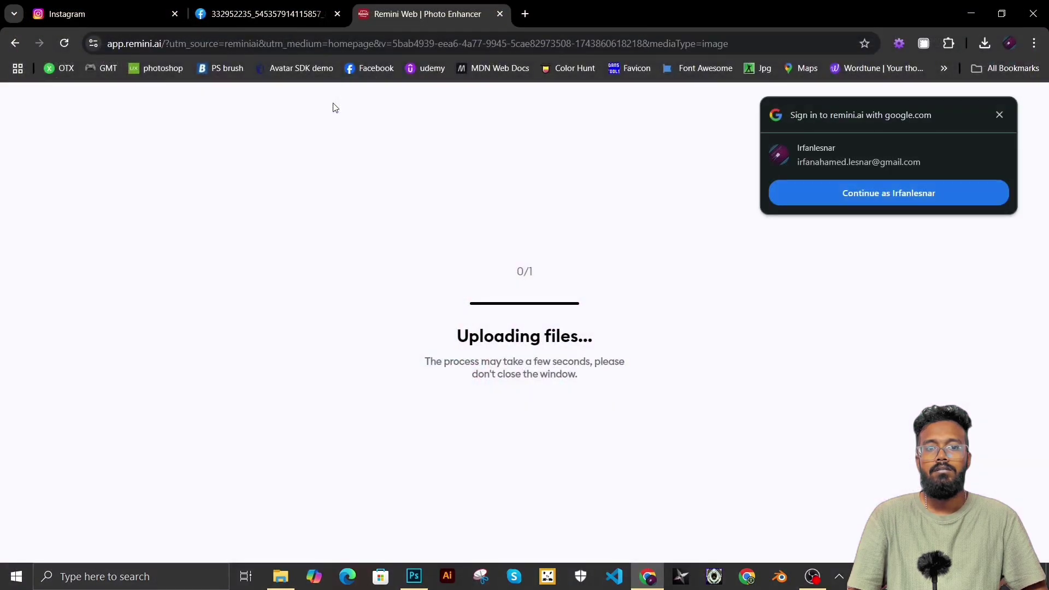
{"action": "left_click", "coordinate": [997, 119]}
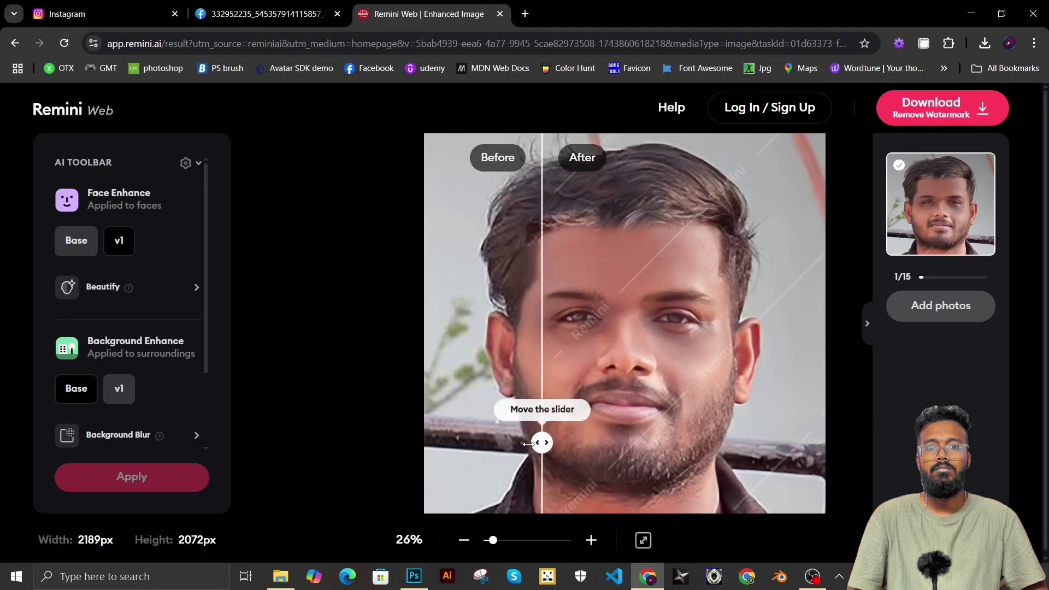
Compare the original and enhanced portrait in the Remini result, examining the eyes, forehead hairline, mouth and beard up close
{"action": "left_click_drag", "start_coordinate": [541, 440], "coordinate": [500, 434]}
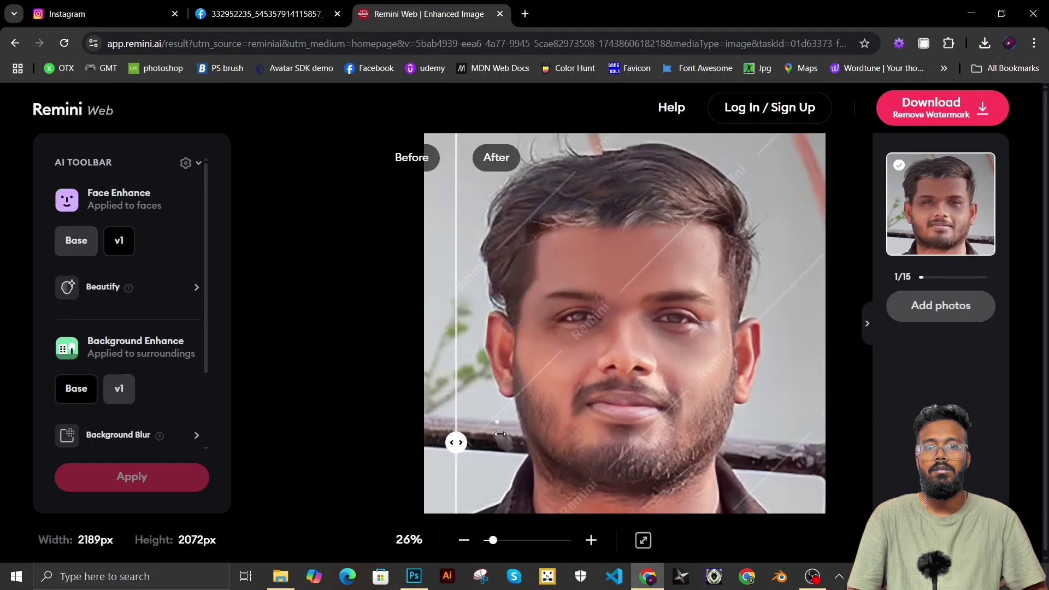
{"action": "scroll", "coordinate": [713, 329], "scroll_direction": "up", "scroll_amount": 5}
{"action": "scroll", "coordinate": [712, 328], "scroll_direction": "down", "scroll_amount": 3}
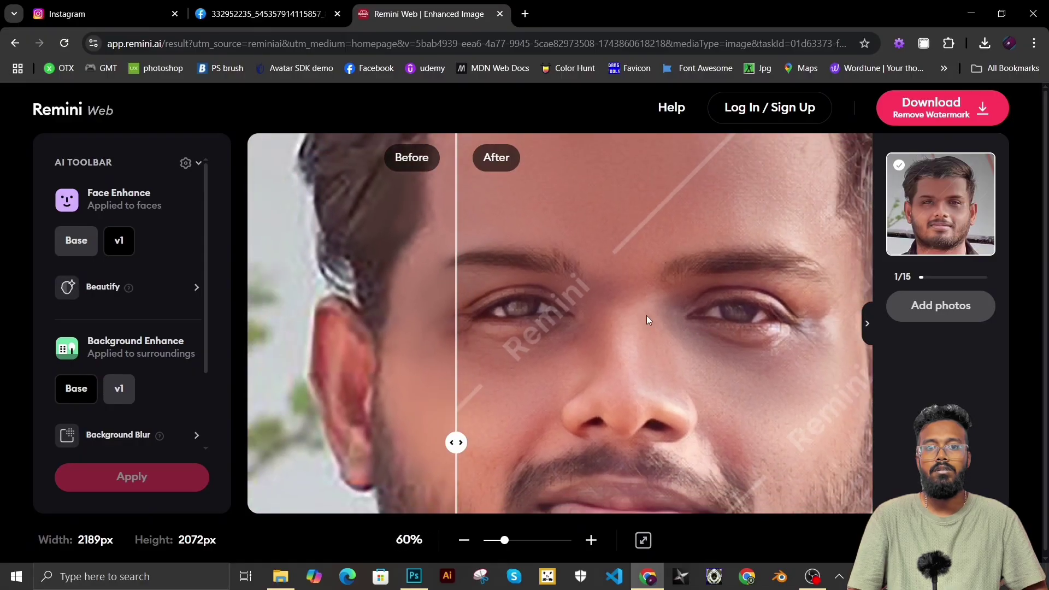
{"action": "left_click_drag", "start_coordinate": [648, 320], "coordinate": [738, 445]}
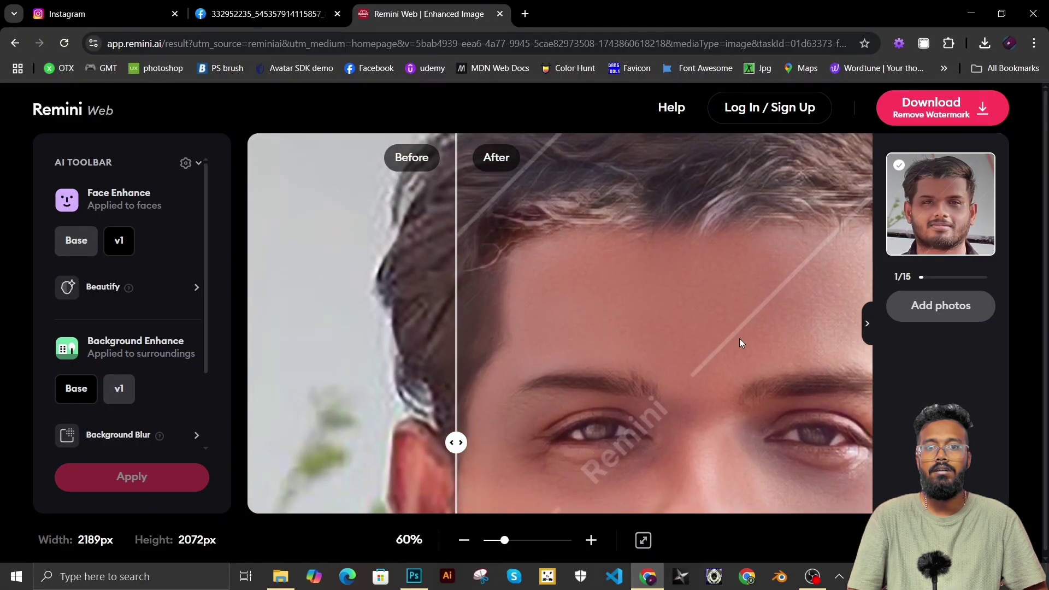
{"action": "left_click_drag", "start_coordinate": [741, 343], "coordinate": [643, 240]}
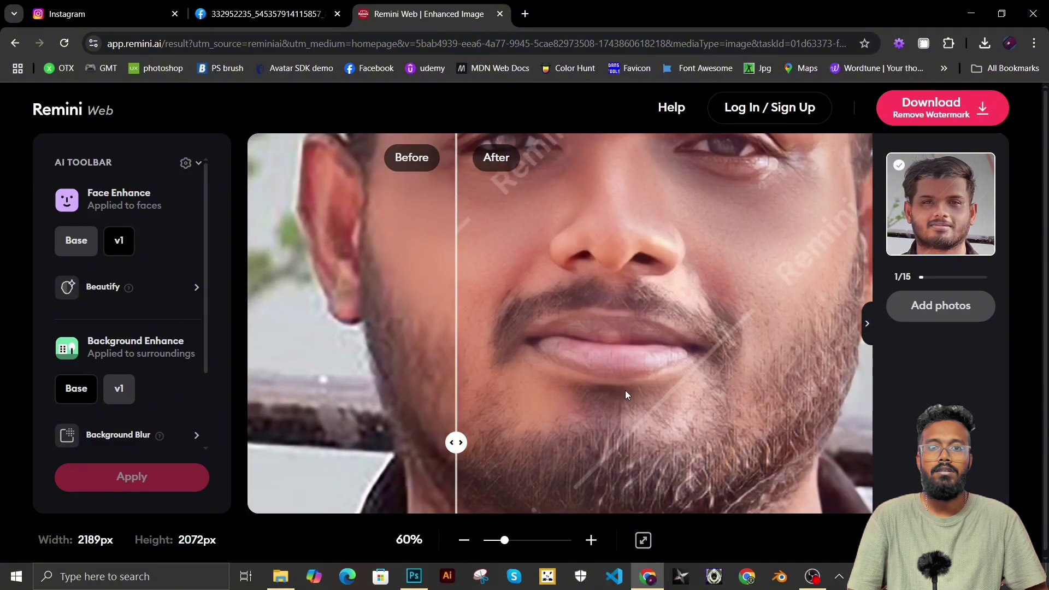
{"action": "scroll", "coordinate": [625, 391], "scroll_direction": "down", "scroll_amount": 3}
{"action": "scroll", "coordinate": [625, 390], "scroll_direction": "up", "scroll_amount": 3}
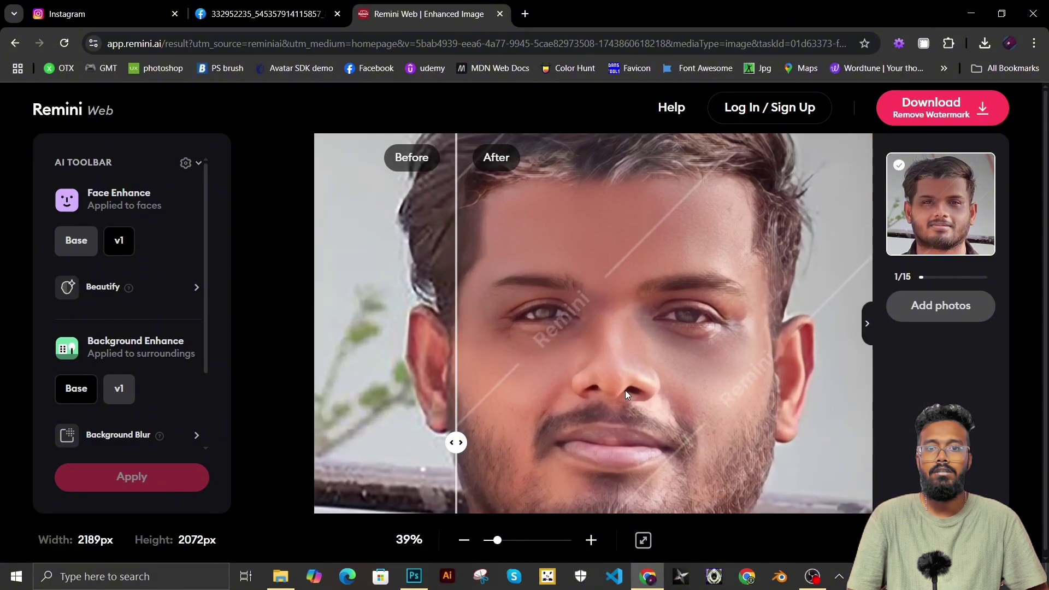
{"action": "scroll", "coordinate": [626, 390], "scroll_direction": "down", "scroll_amount": 3}
Inspect the Remini result page's network requests, limited to images with the m3u8 filter cleared, and reload the page to capture them
{"action": "right_click", "coordinate": [625, 390]}
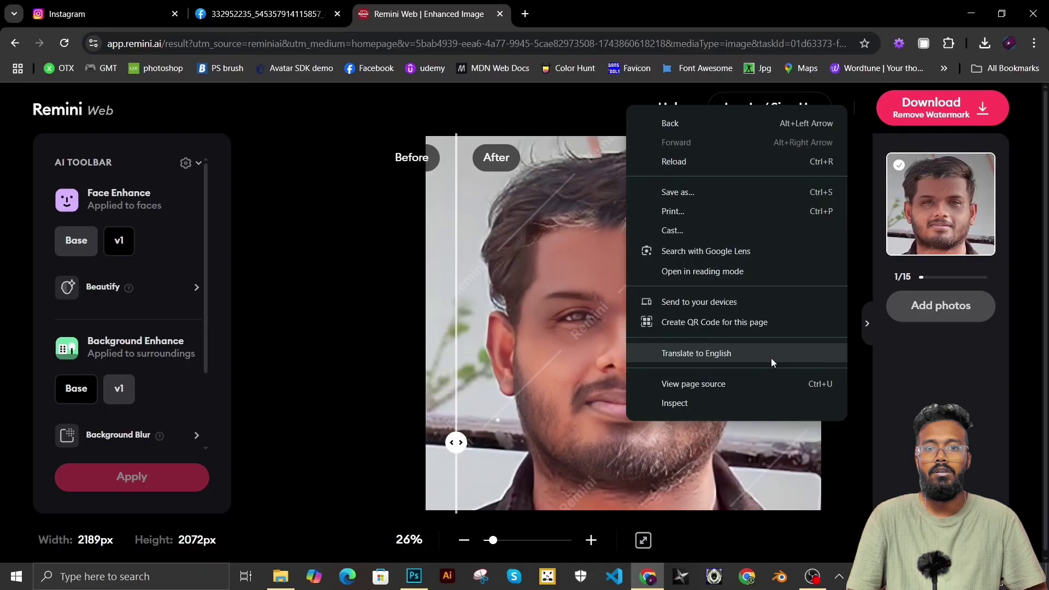
{"action": "left_click", "coordinate": [693, 404]}
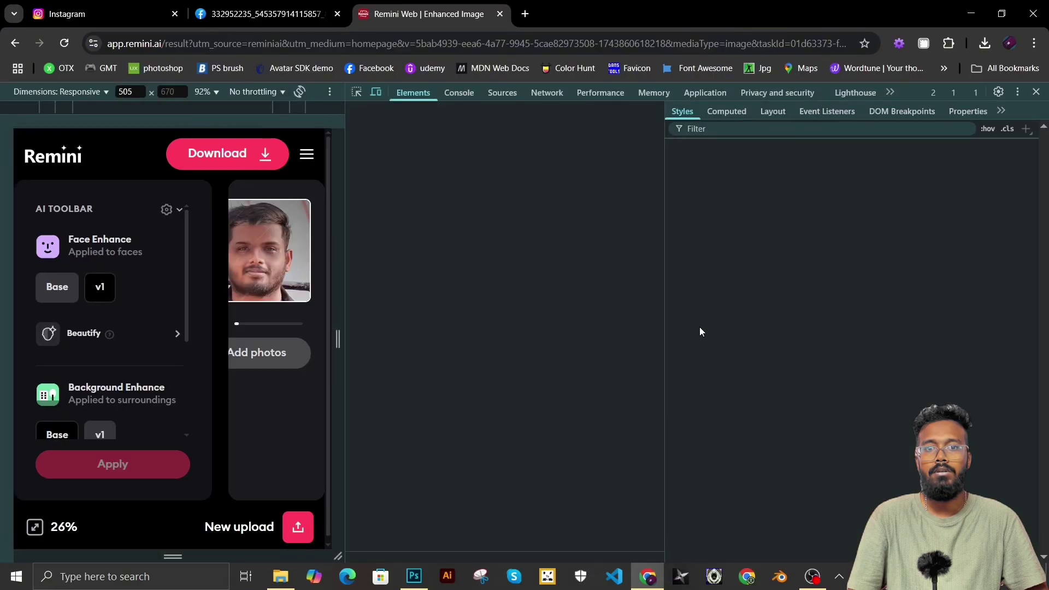
{"action": "left_click", "coordinate": [546, 93]}
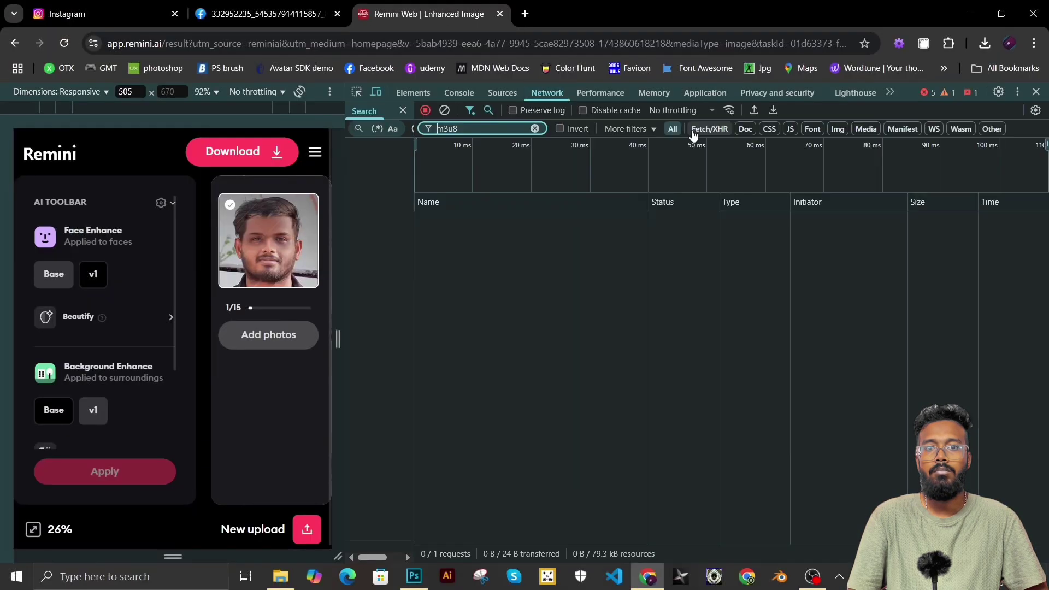
{"action": "left_click", "coordinate": [845, 134]}
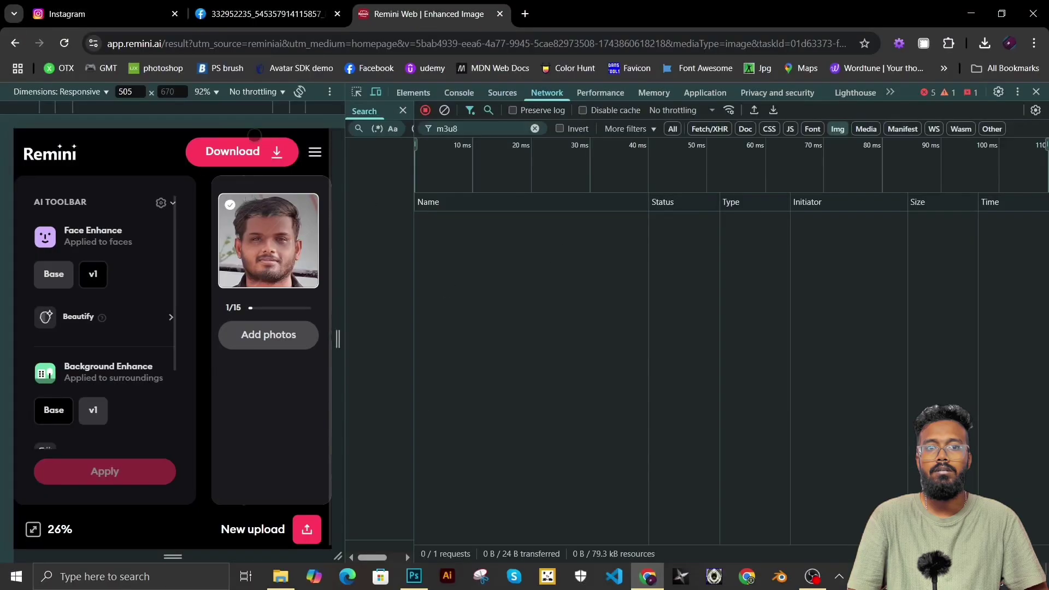
{"action": "left_click", "coordinate": [65, 44]}
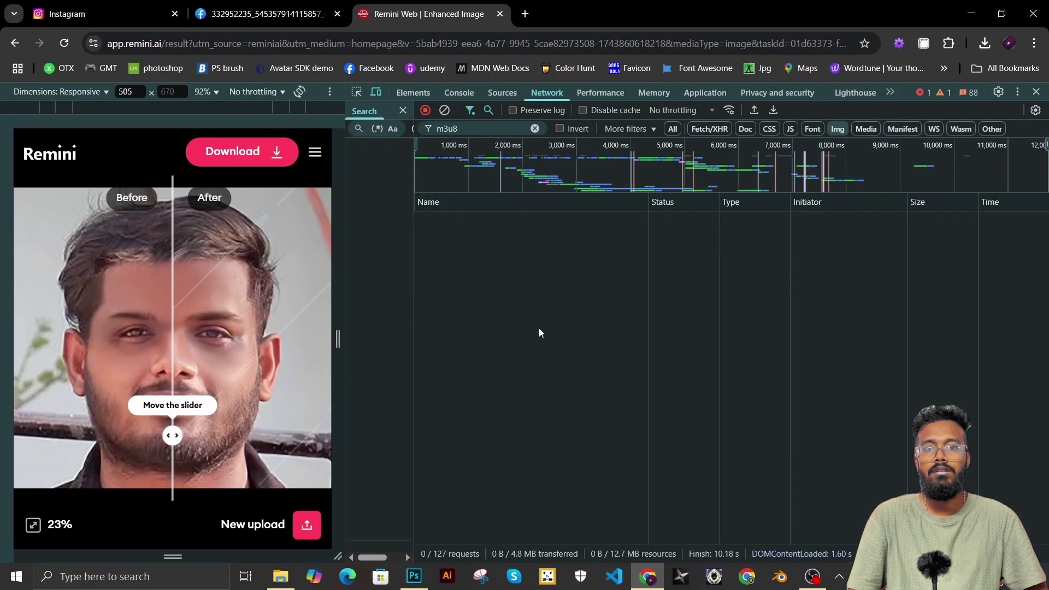
{"action": "left_click", "coordinate": [535, 129]}
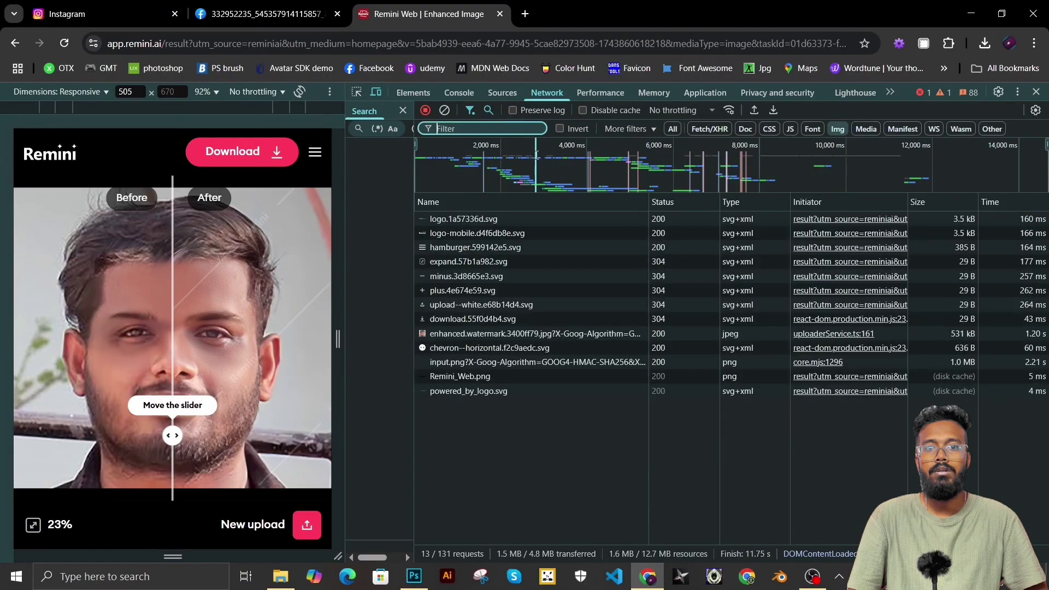
Preview the input.png and enhanced.watermark.3400ff79 image requests and open the enhanced one in a new tab
{"action": "left_click", "coordinate": [481, 332]}
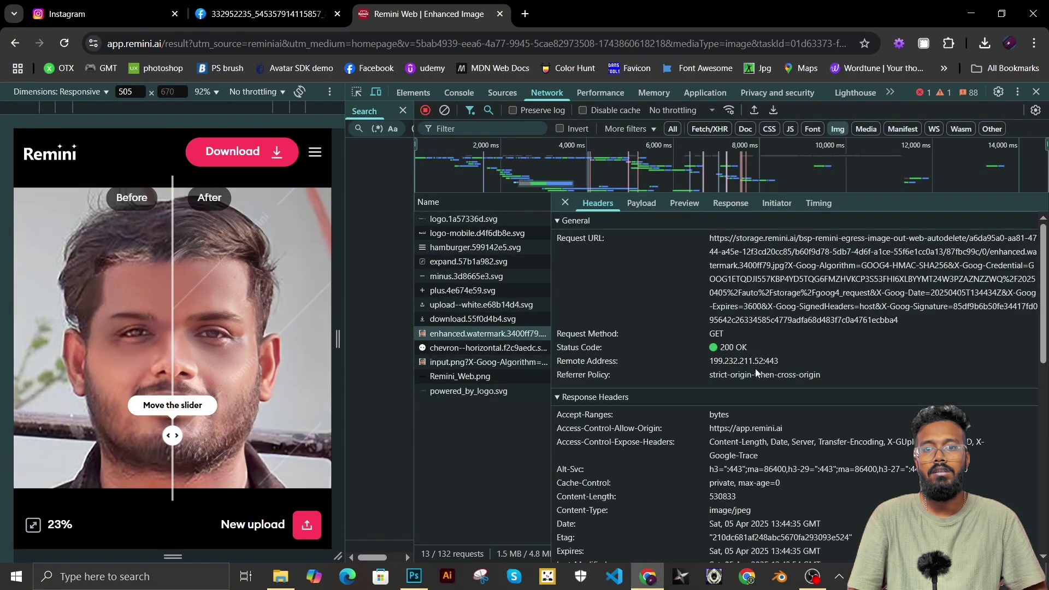
{"action": "left_click", "coordinate": [510, 363]}
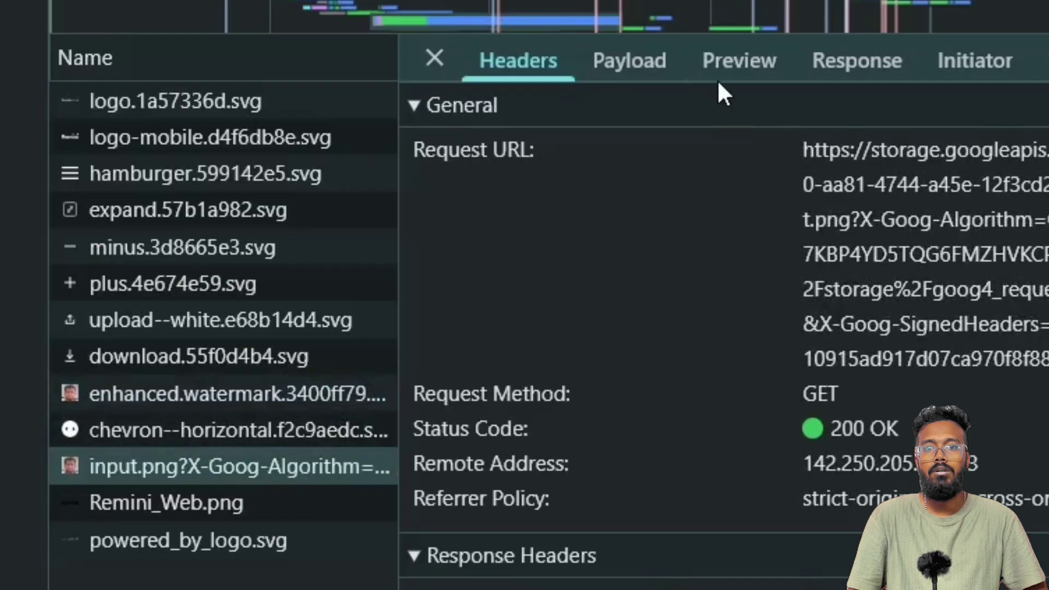
{"action": "left_click", "coordinate": [684, 204]}
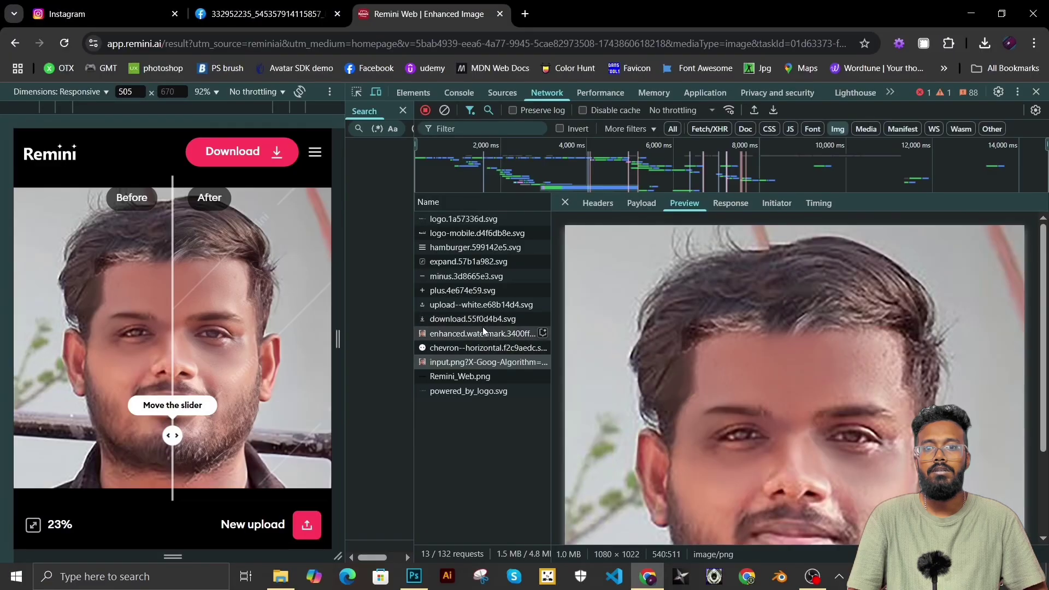
{"action": "left_click", "coordinate": [224, 387]}
{"action": "right_click", "coordinate": [789, 332]}
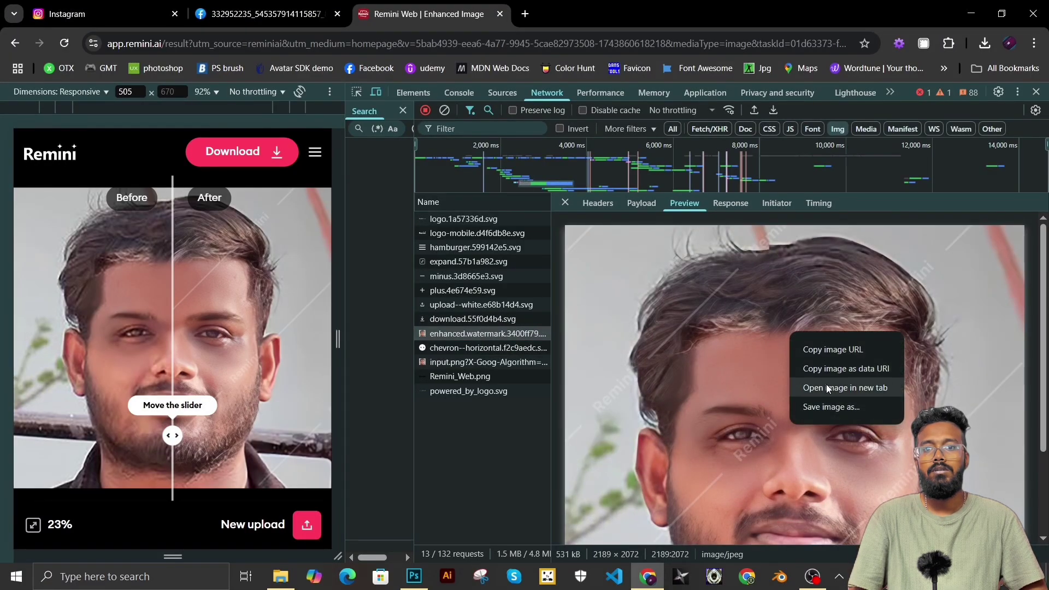
{"action": "left_click", "coordinate": [827, 385]}
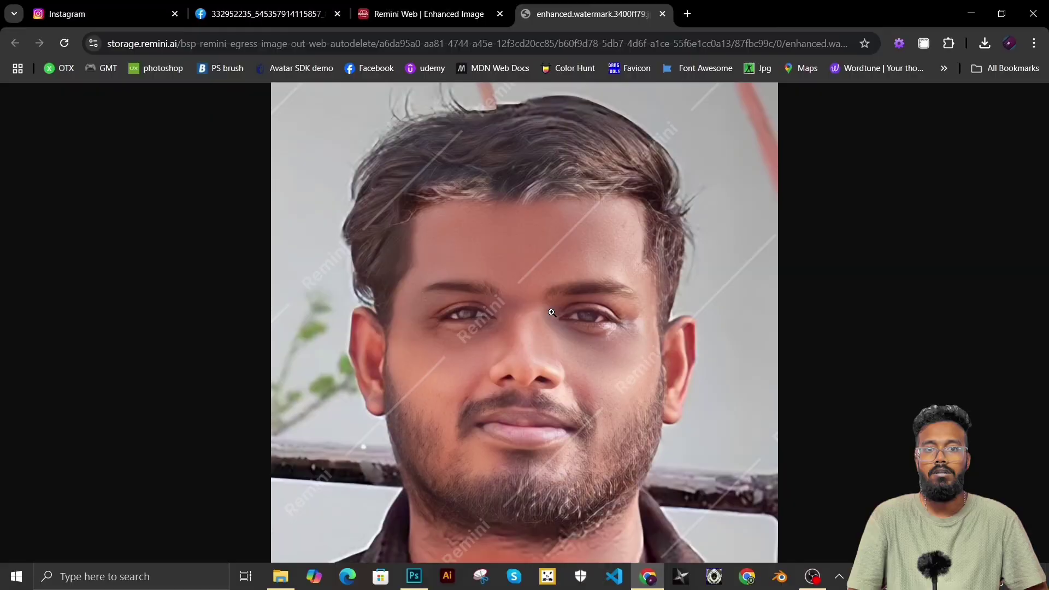
Save the enhanced image as enhanced.watermark.3400ff79.jpg in the folder of the original photo
{"action": "right_click", "coordinate": [552, 316]}
{"action": "left_click", "coordinate": [588, 351]}
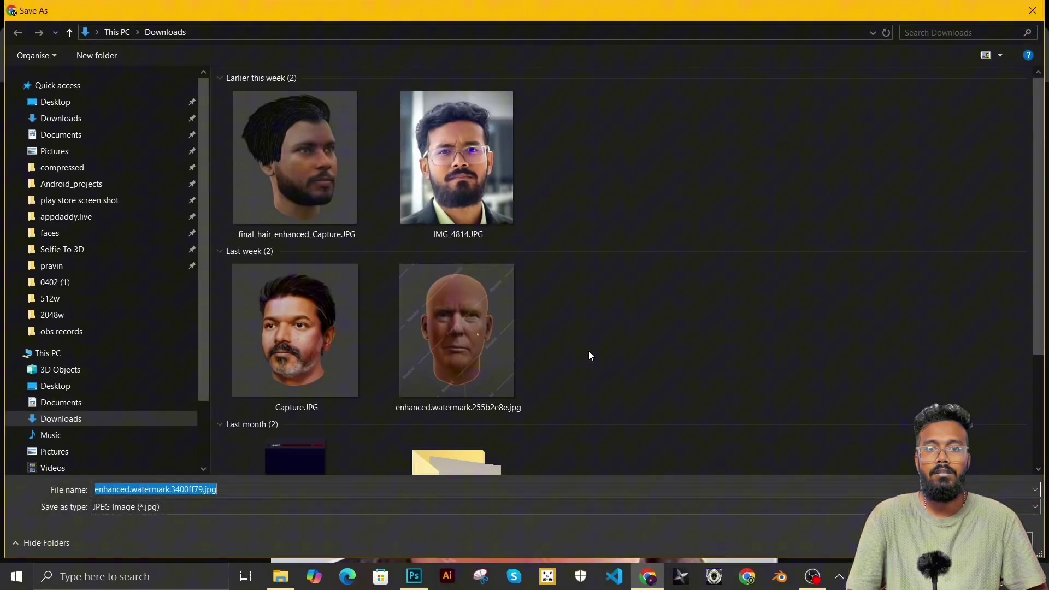
{"action": "left_click", "coordinate": [65, 266]}
{"action": "left_click", "coordinate": [952, 543]}
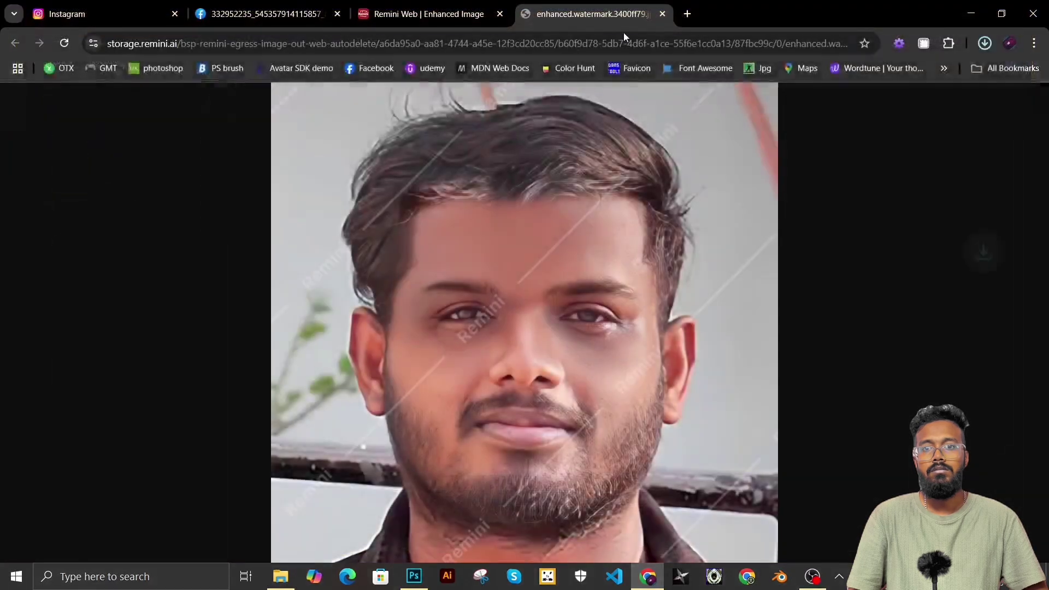
Process enhanced.watermark.3400ff79.jpg with watermarkremover.io in a new tab and download the version without the watermark
{"action": "left_click", "coordinate": [688, 15]}
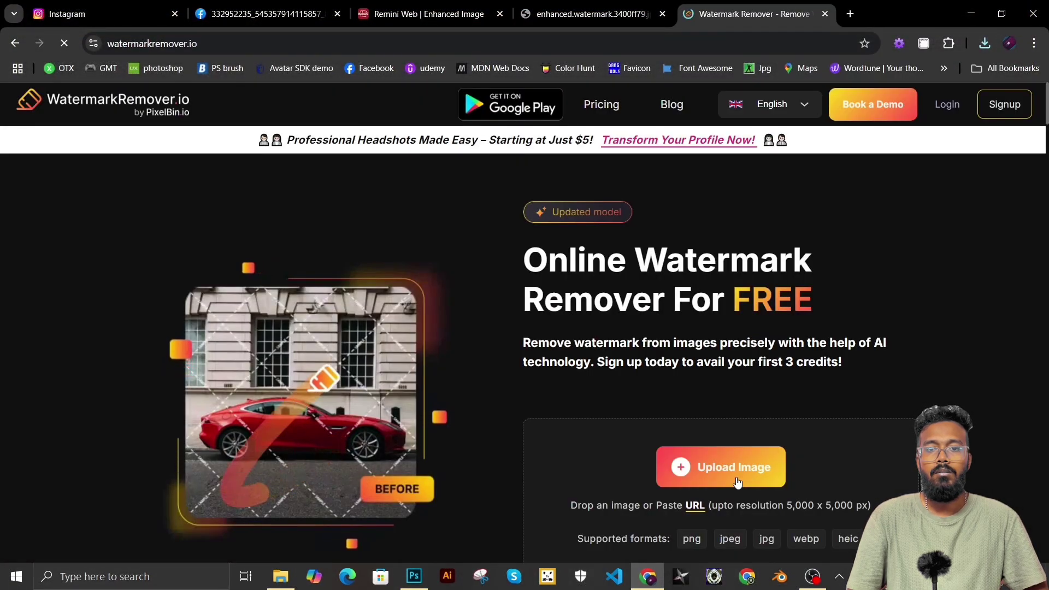
{"action": "left_click", "coordinate": [736, 474]}
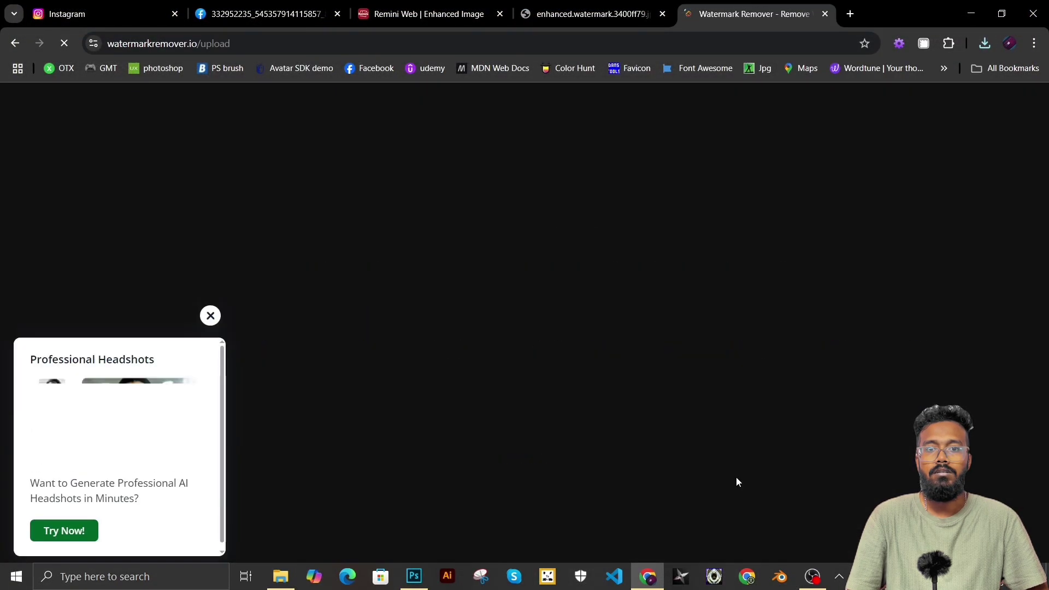
{"action": "left_click", "coordinate": [543, 340]}
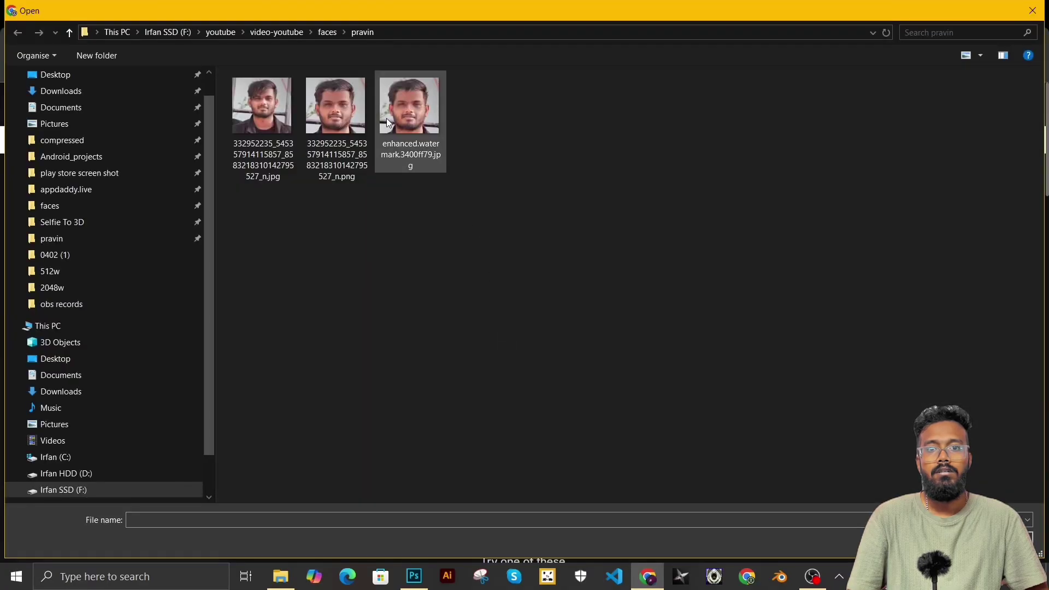
{"action": "double_click", "coordinate": [386, 118]}
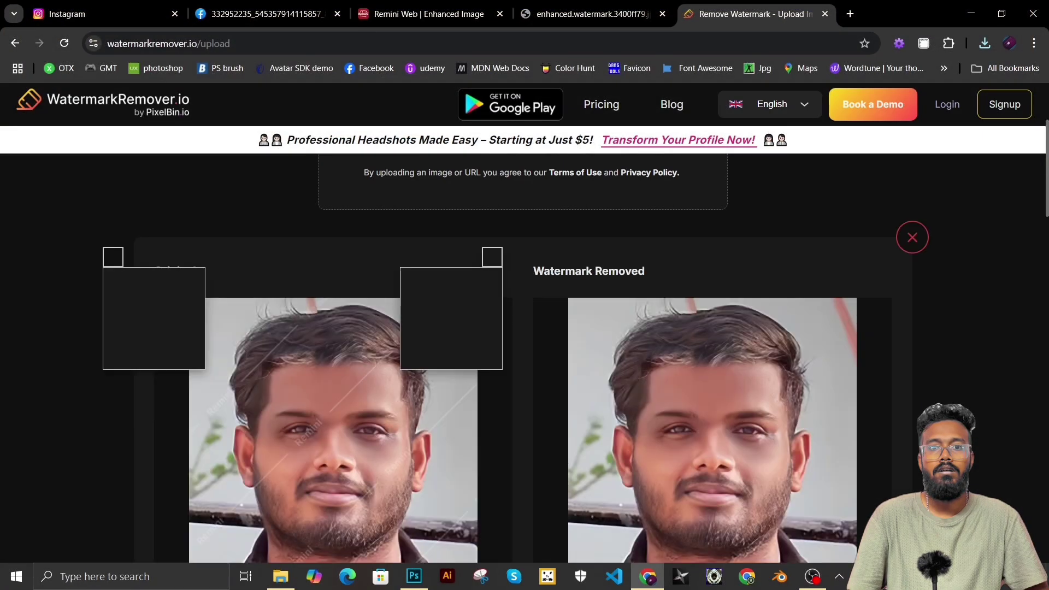
{"action": "scroll", "coordinate": [952, 361], "scroll_direction": "down", "scroll_amount": 4}
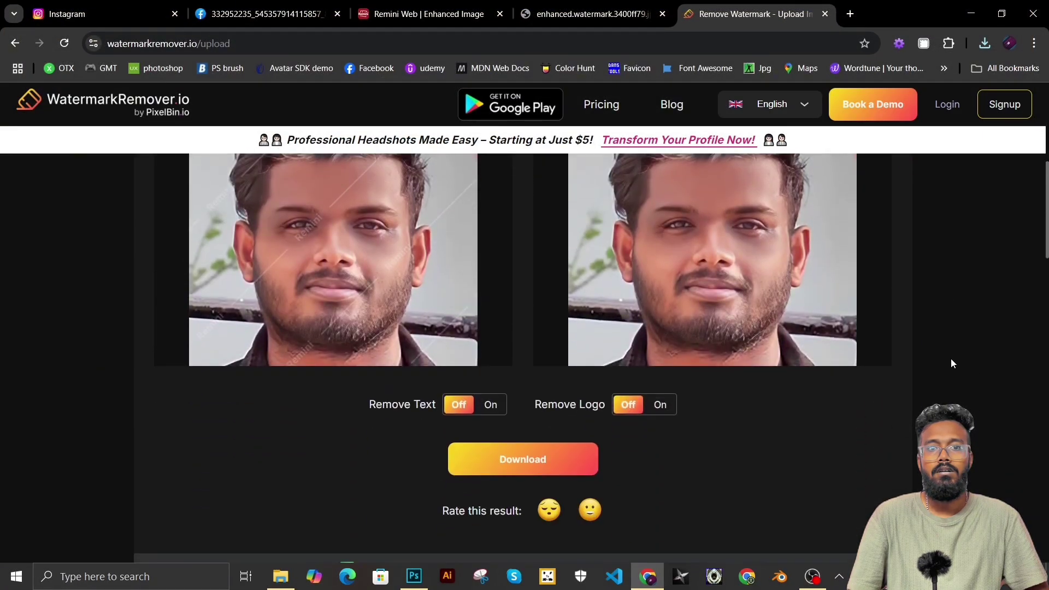
{"action": "left_click", "coordinate": [572, 460]}
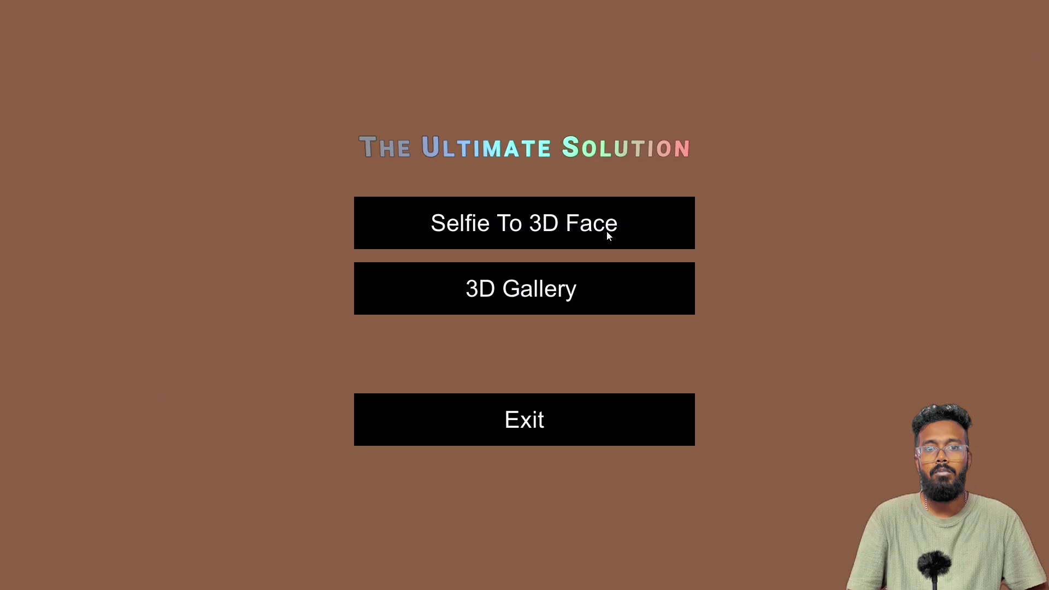
Switch to the Selfie To 3D Face app and generate a 3D head from wmremove-transformed.jpeg in the portrait's folder
{"action": "left_click", "coordinate": [607, 235]}
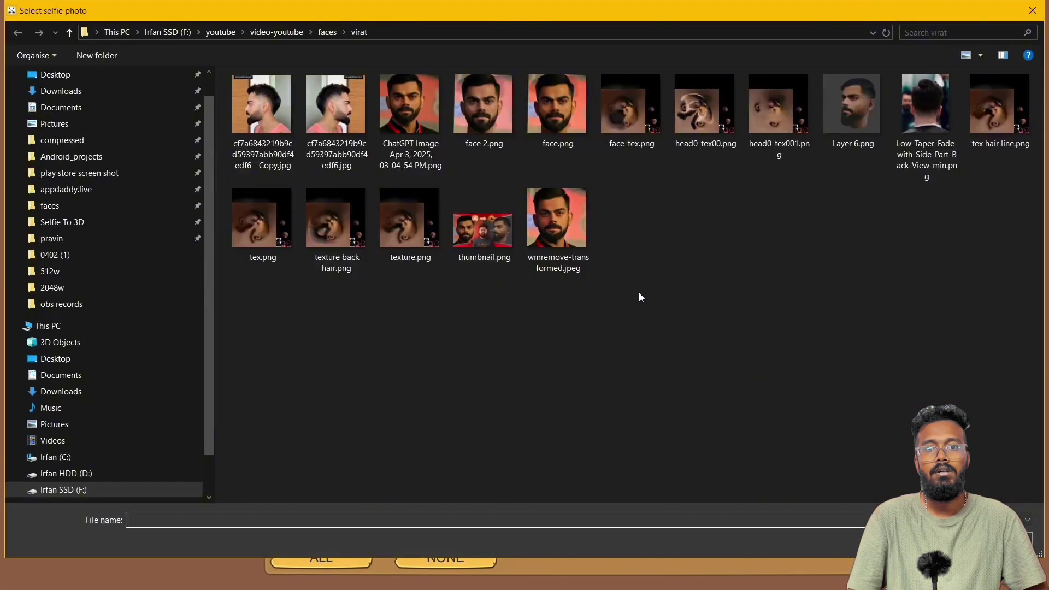
{"action": "left_click", "coordinate": [51, 238]}
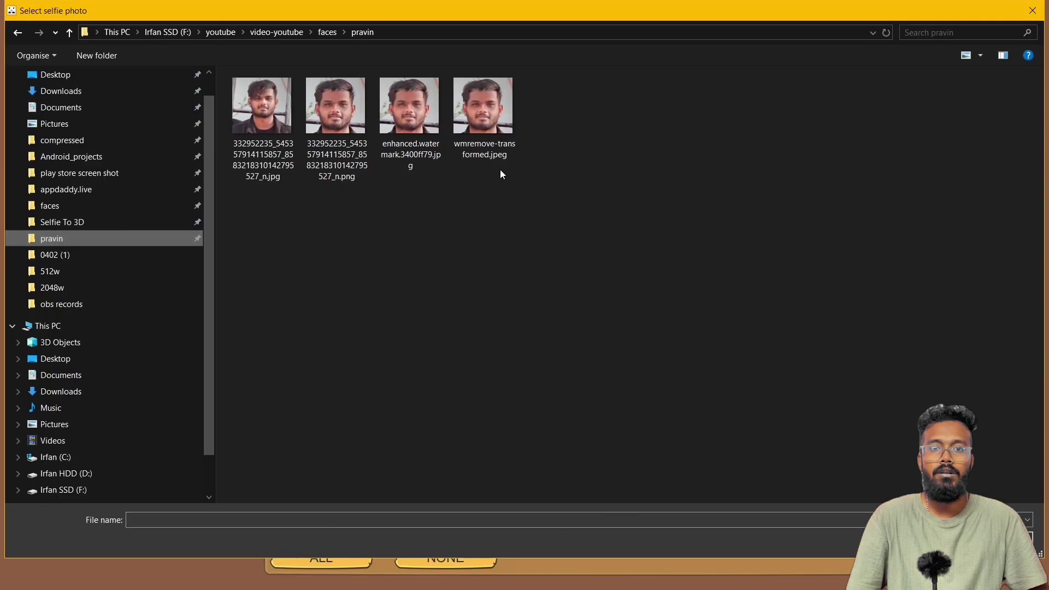
{"action": "double_click", "coordinate": [479, 104]}
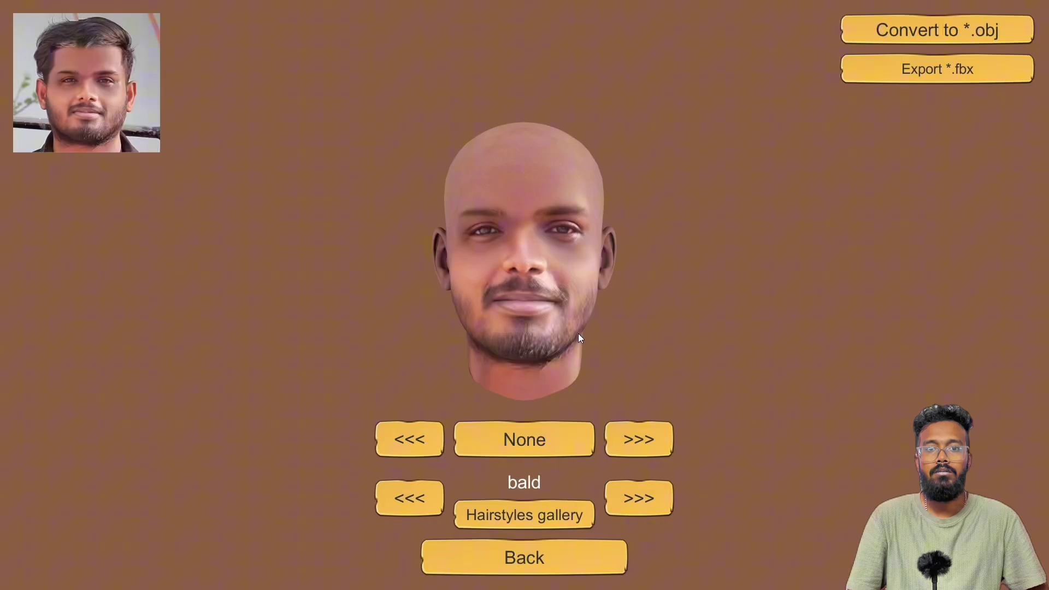
{"action": "left_click_drag", "start_coordinate": [580, 339], "coordinate": [539, 346]}
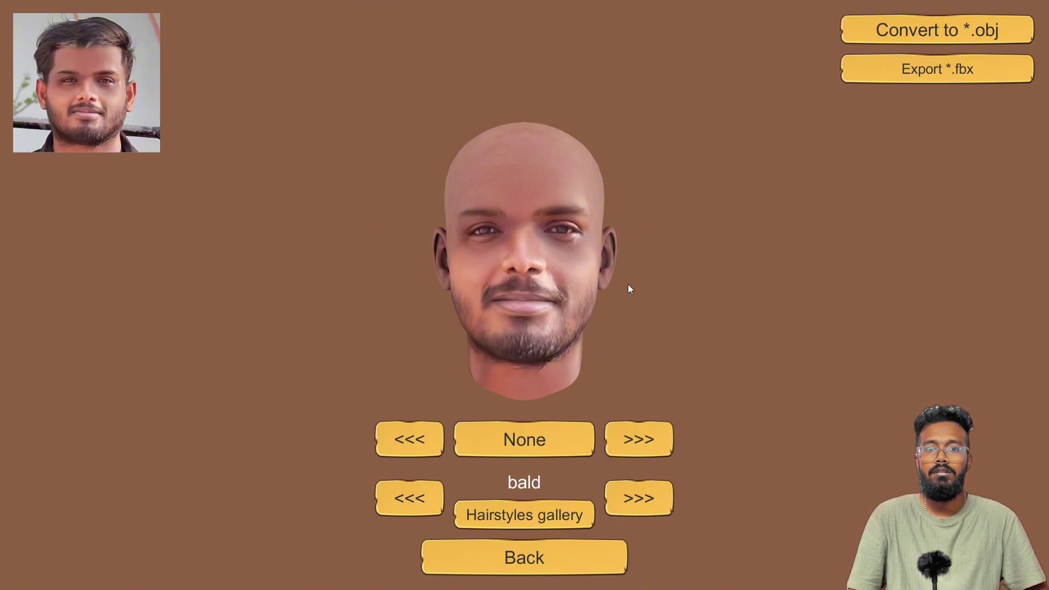
{"action": "left_click_drag", "start_coordinate": [602, 300], "coordinate": [641, 326]}
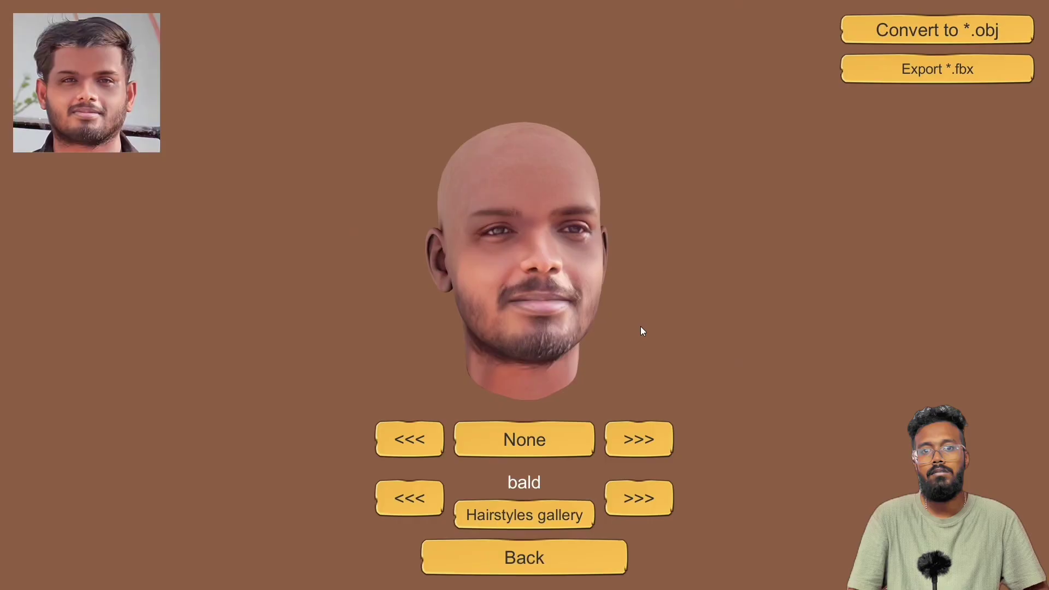
{"action": "left_click_drag", "start_coordinate": [492, 212], "coordinate": [525, 245]}
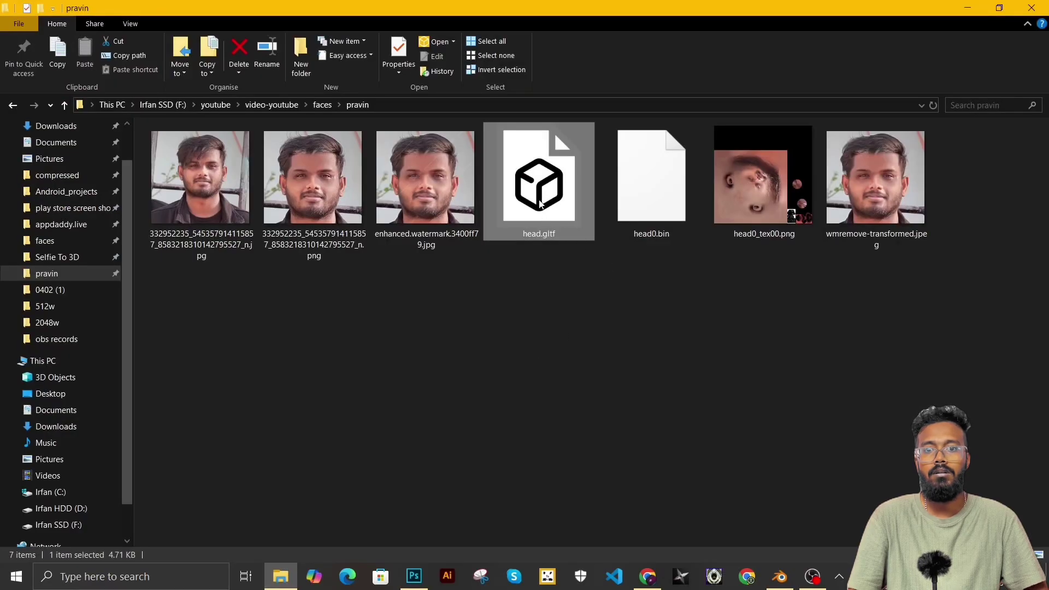
Bring head.gltf from the portrait's folder into Blender with the default glTF 2.0 import settings
{"action": "left_click_drag", "start_coordinate": [540, 203], "coordinate": [563, 358]}
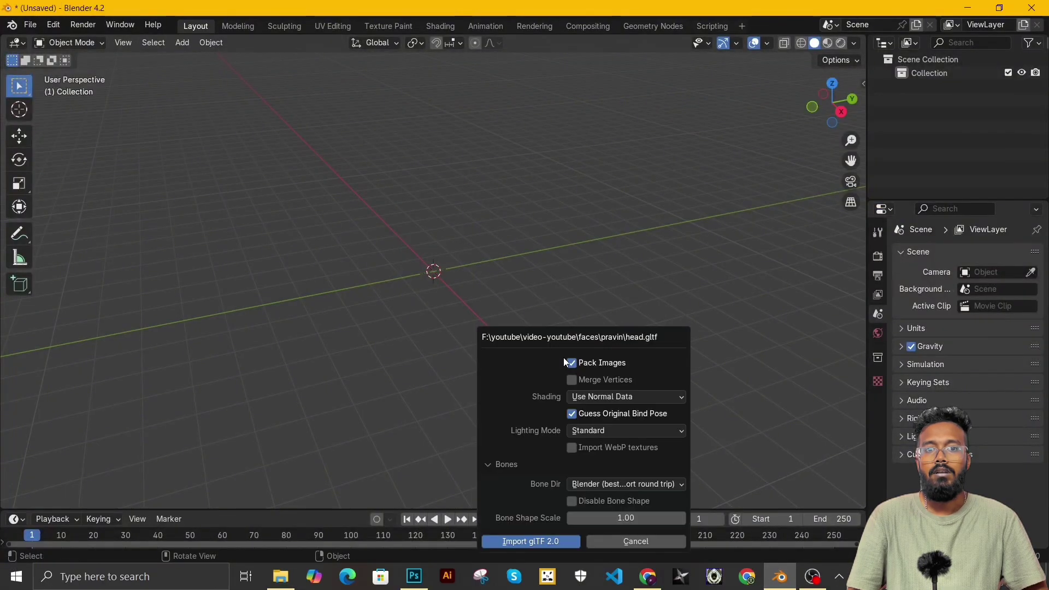
{"action": "left_click", "coordinate": [532, 544]}
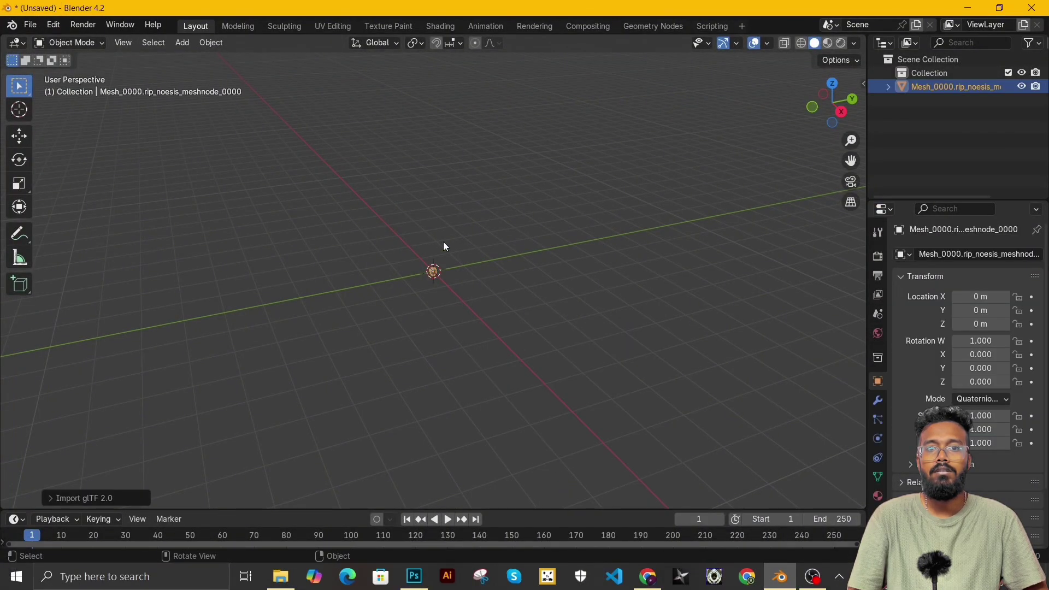
Set the viewport shading to Material Preview to show the imported head with its face texture
{"action": "scroll", "coordinate": [422, 280], "scroll_direction": "up", "scroll_amount": 10}
{"action": "middle_click_drag", "start_coordinate": [454, 258], "coordinate": [474, 335]}
{"action": "middle_click_drag", "start_coordinate": [567, 418], "coordinate": [592, 426]}
{"action": "left_click", "coordinate": [546, 376]}
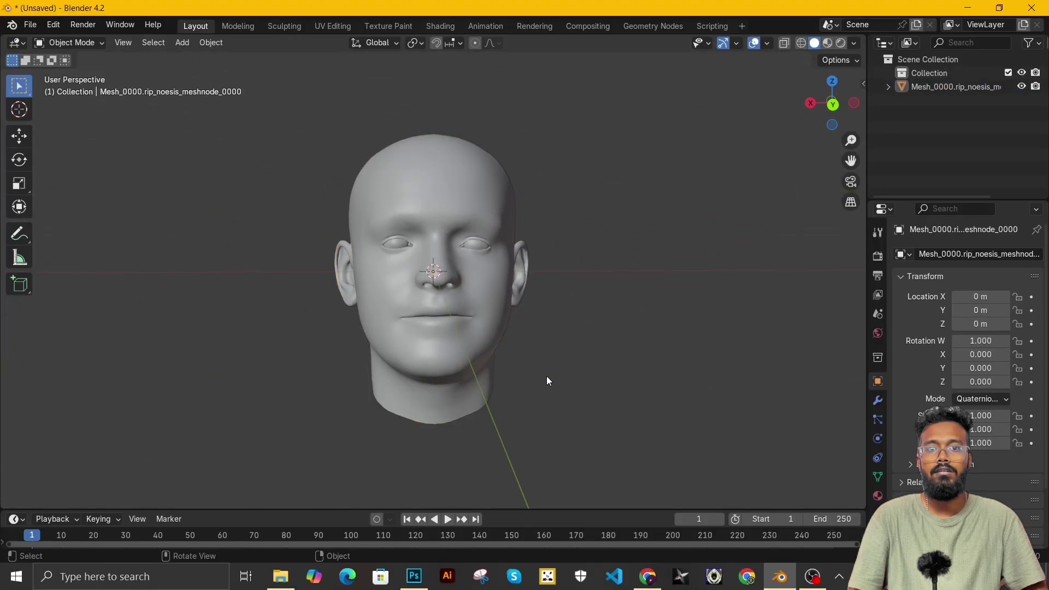
{"action": "left_click", "coordinate": [491, 300]}
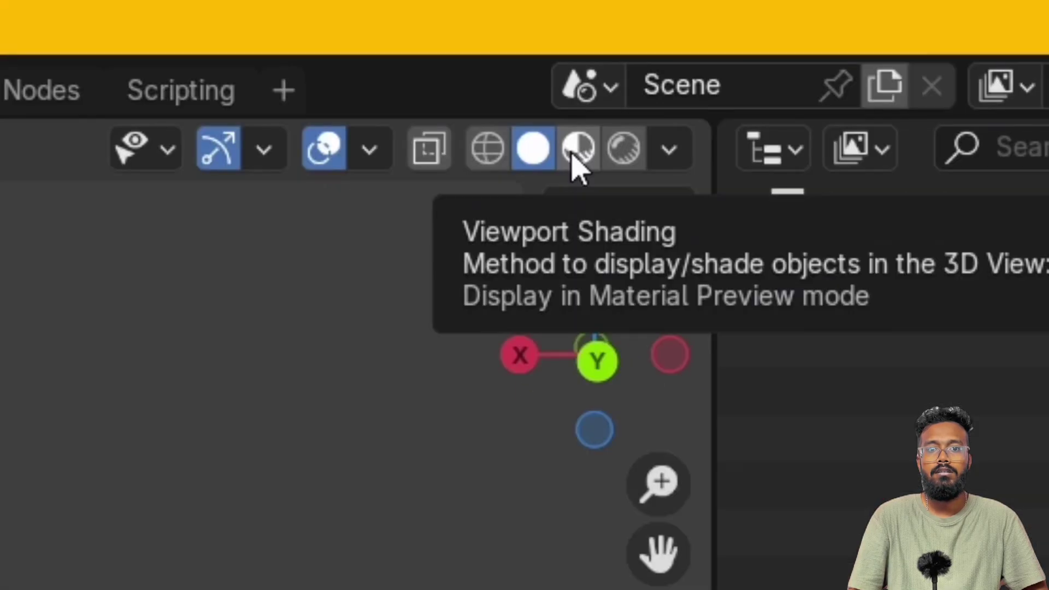
{"action": "left_click", "coordinate": [575, 150]}
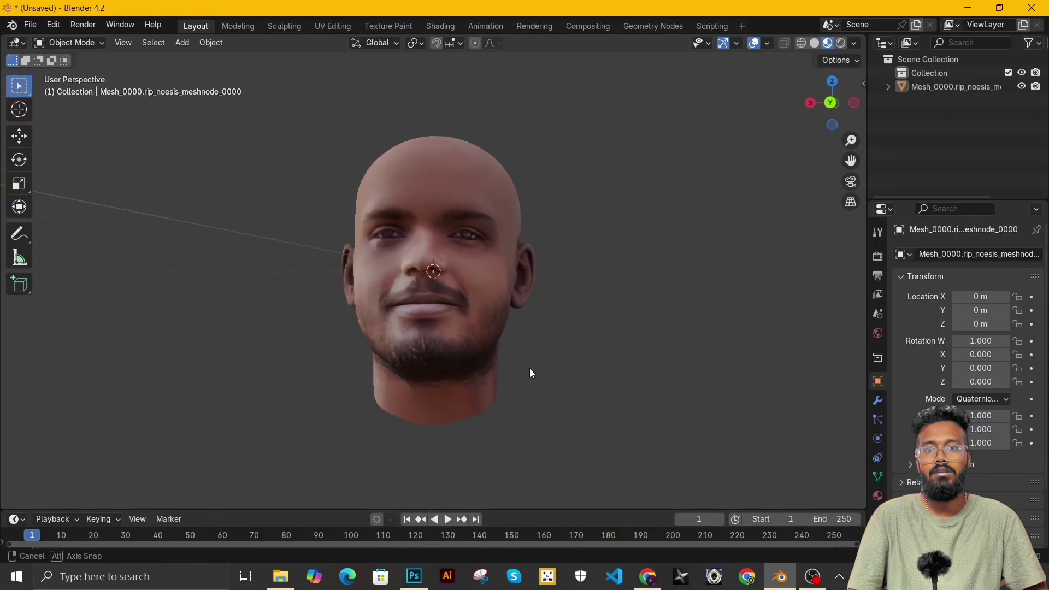
Increase the strength of the Material Preview lighting so the head is lit more brightly
{"action": "middle_click_drag", "start_coordinate": [529, 373], "coordinate": [537, 378]}
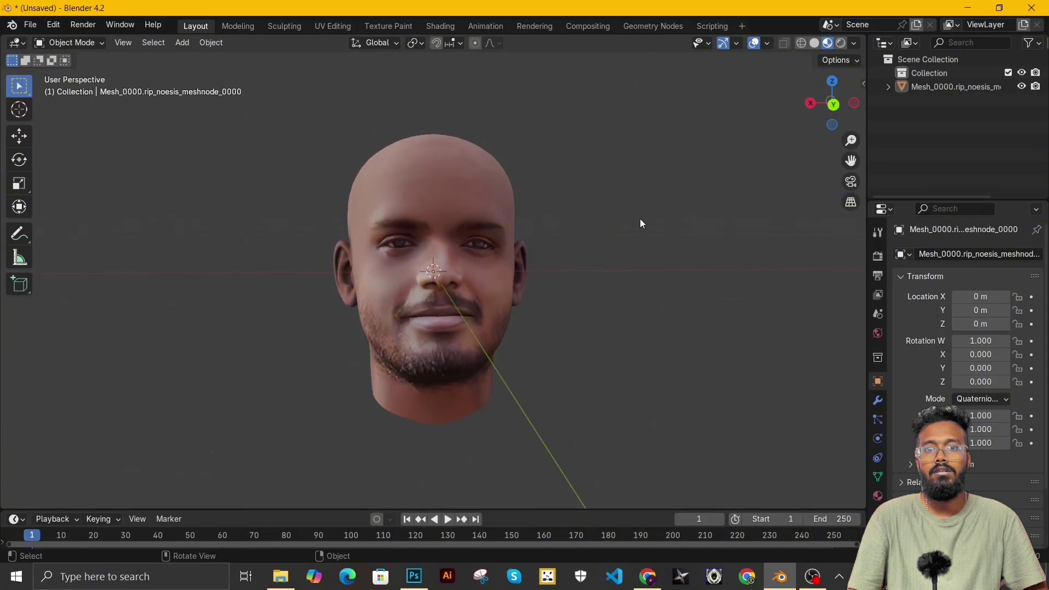
{"action": "left_click", "coordinate": [856, 43]}
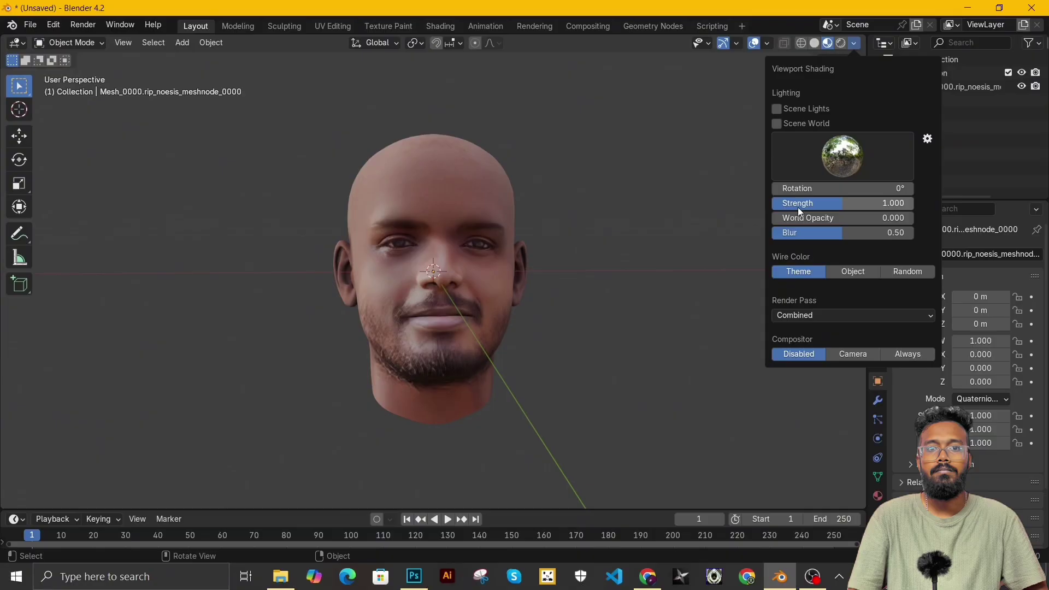
{"action": "left_click_drag", "start_coordinate": [799, 208], "coordinate": [880, 208]}
{"action": "mouse_move", "coordinate": [594, 379]}
{"action": "middle_mouse_down"}
{"action": "mouse_move", "coordinate": [574, 391]}
{"action": "mouse_move", "coordinate": [600, 391]}
{"action": "middle_mouse_up"}
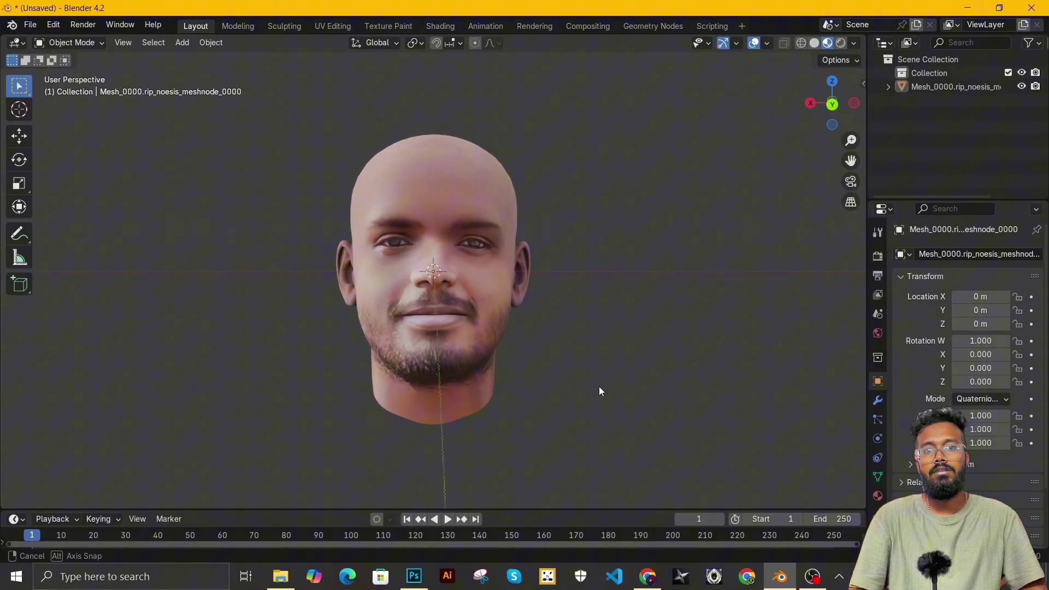
{"action": "left_click", "coordinate": [457, 320]}
{"action": "right_click", "coordinate": [484, 265]}
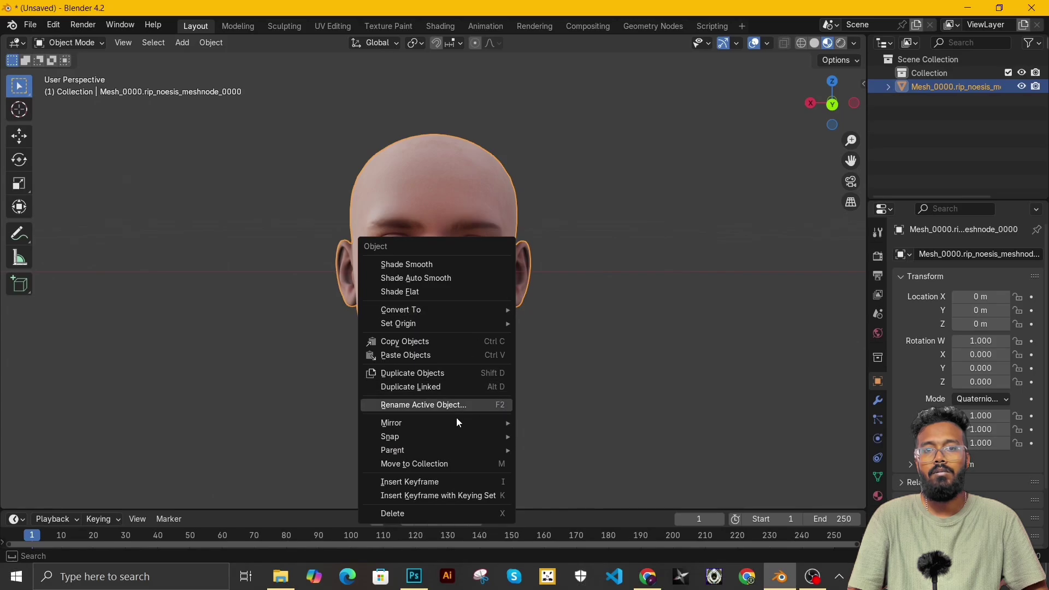
{"action": "mouse_move", "coordinate": [458, 424]}
{"action": "left_click", "coordinate": [549, 440]}
{"action": "left_click", "coordinate": [549, 441]}
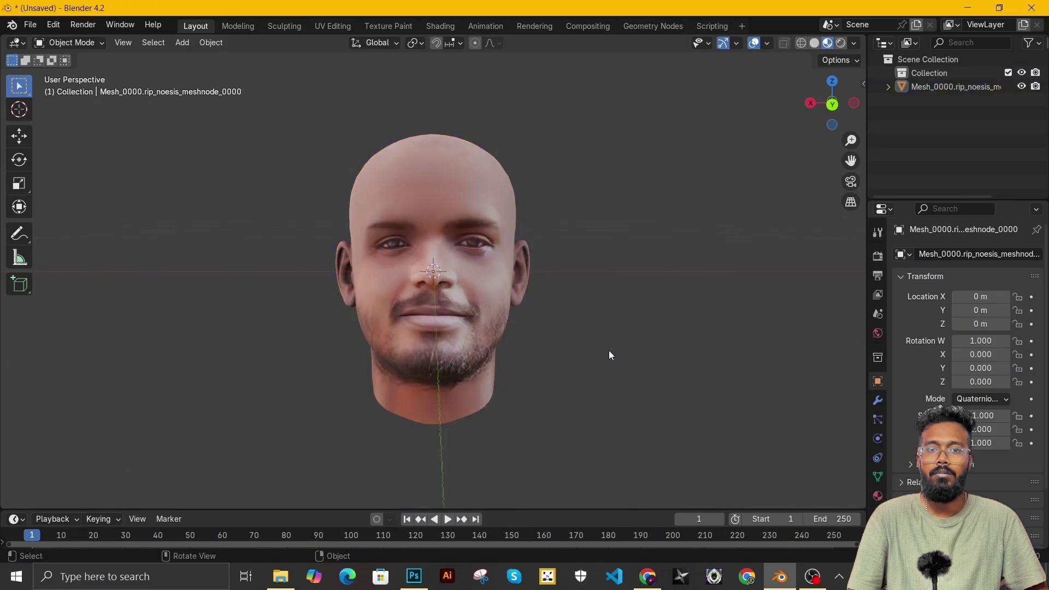
{"action": "scroll", "coordinate": [472, 303], "scroll_direction": "up", "scroll_amount": 3}
{"action": "middle_click_drag", "start_coordinate": [507, 358], "coordinate": [493, 406]}
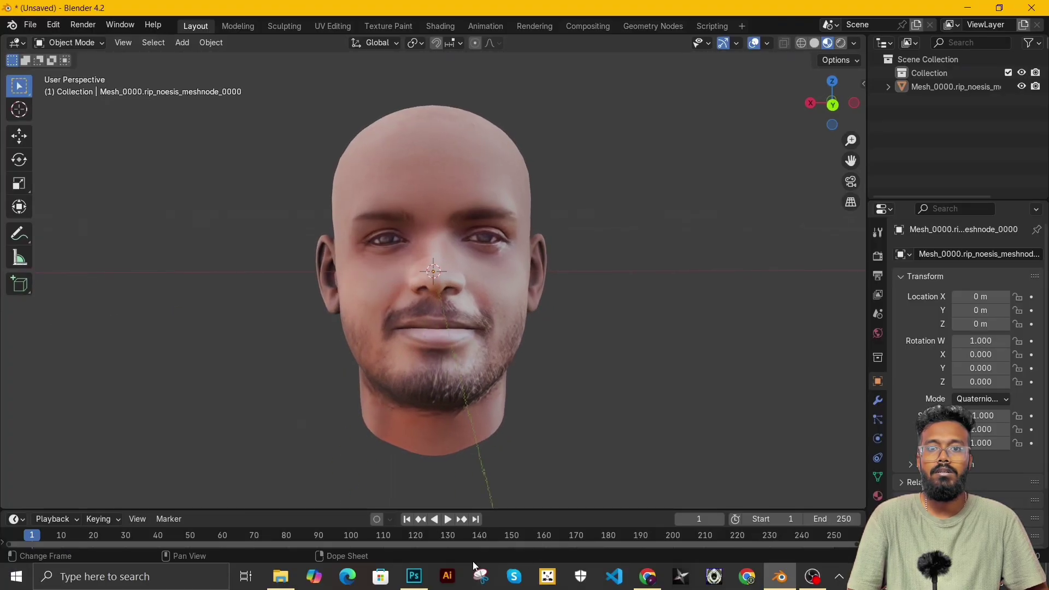
{"action": "left_click", "coordinate": [663, 577]}
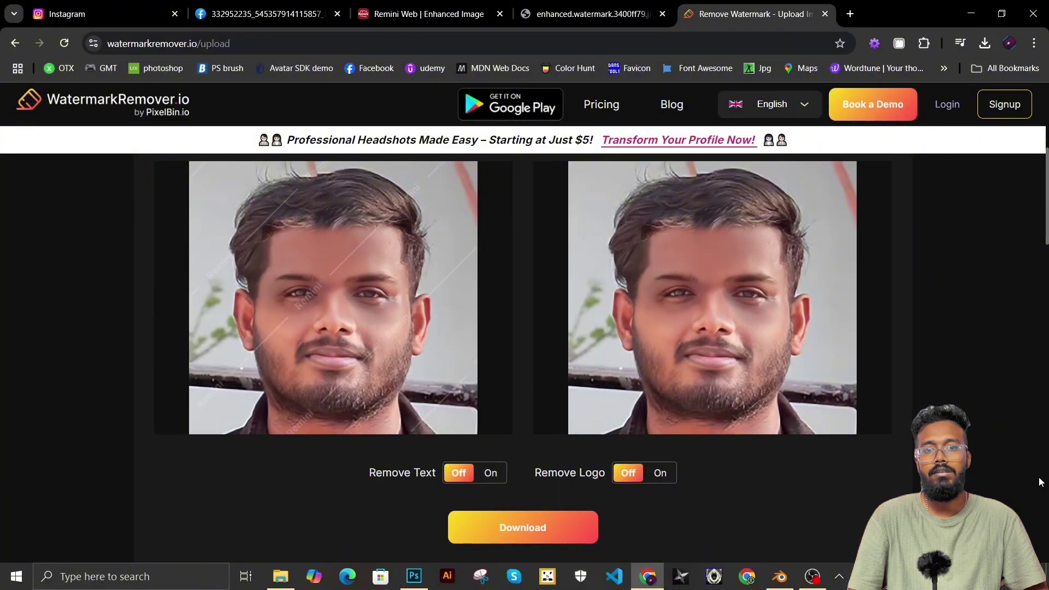
{"action": "left_click", "coordinate": [969, 14]}
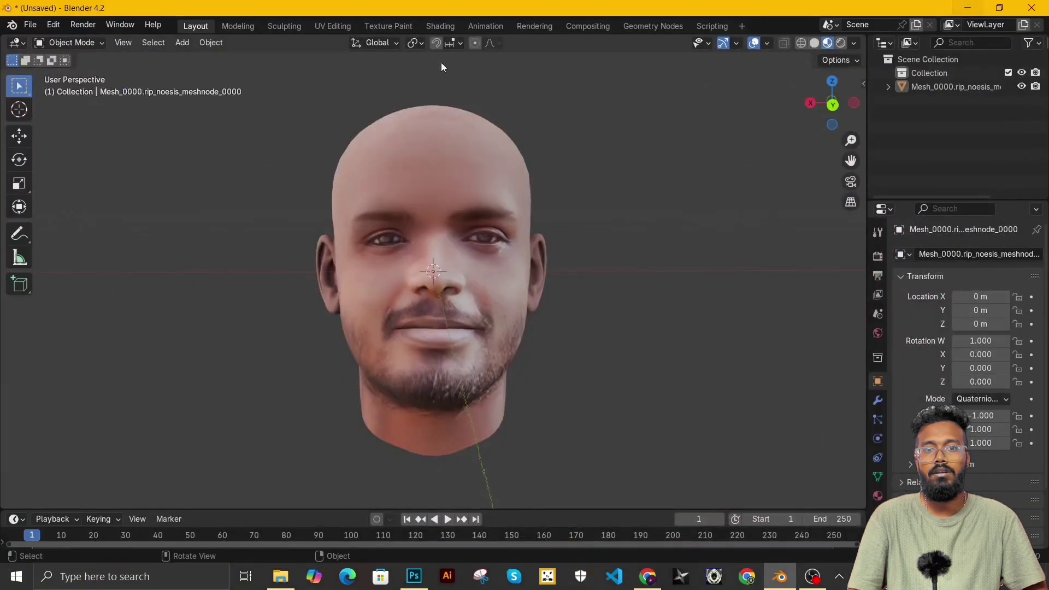
Open the head in the Sculpting workspace, face it frontally and display it with Material Preview shading
{"action": "left_click", "coordinate": [284, 26]}
{"action": "scroll", "coordinate": [453, 261], "scroll_direction": "up", "scroll_amount": 15}
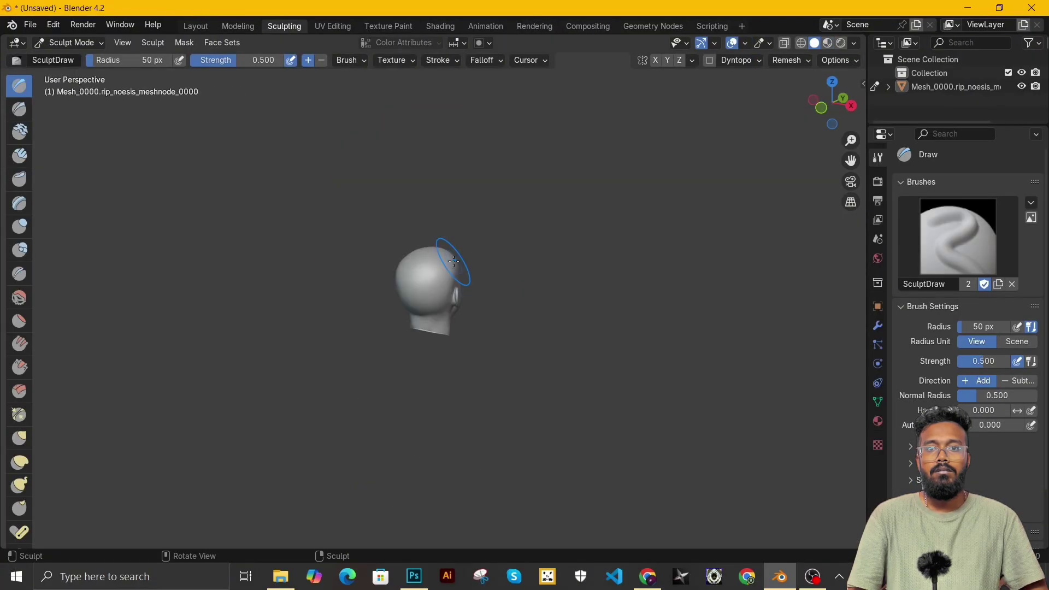
{"action": "middle_click_drag", "start_coordinate": [512, 293], "coordinate": [324, 285]}
{"action": "scroll", "coordinate": [324, 285], "scroll_direction": "down", "scroll_amount": 2}
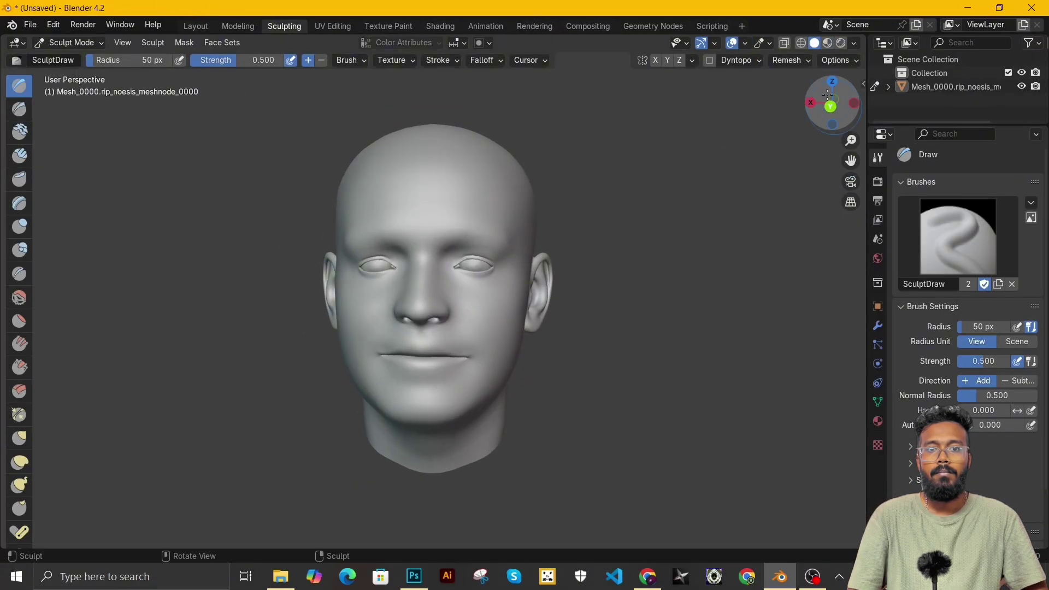
{"action": "left_click", "coordinate": [827, 42]}
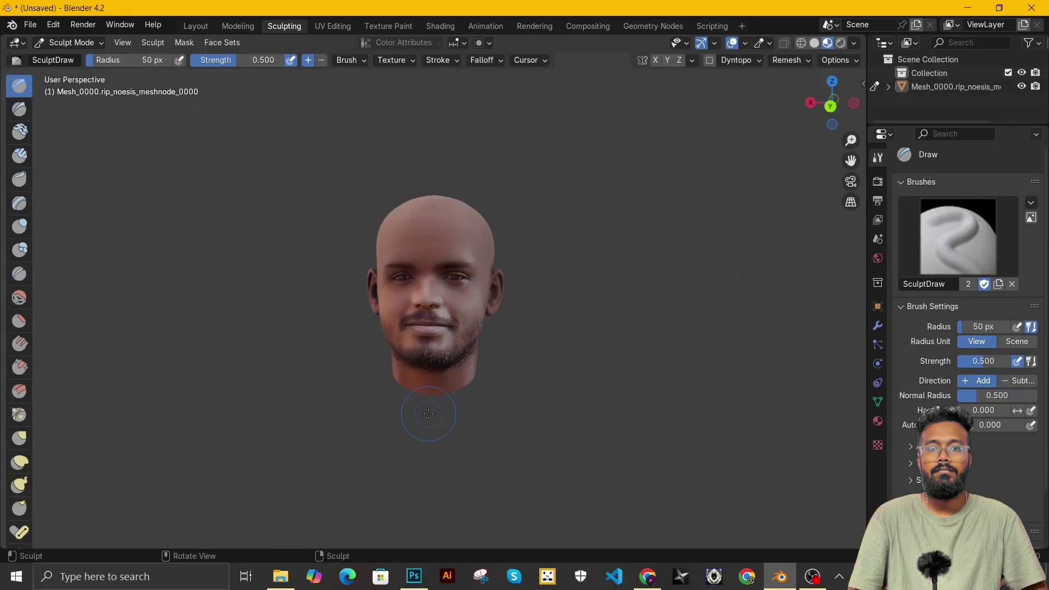
Use the Elastic Deform brush at strength 0.194, with its radius reduced to 94 px, to nudge the cheek beside the mouth
{"action": "middle_click_drag", "start_coordinate": [443, 373], "coordinate": [456, 373]}
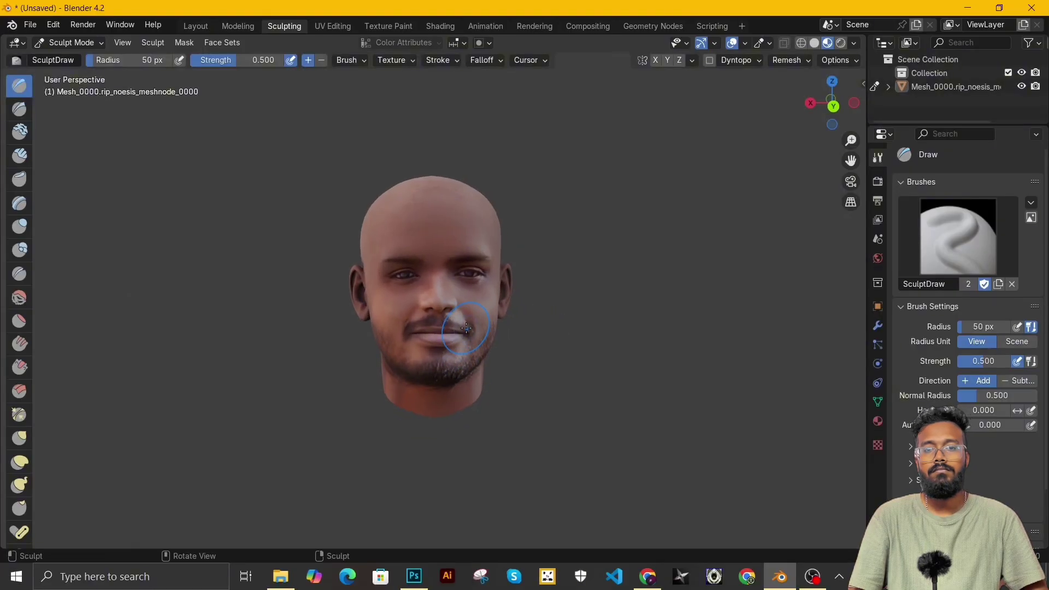
{"action": "scroll", "coordinate": [466, 327], "scroll_direction": "up", "scroll_amount": 1}
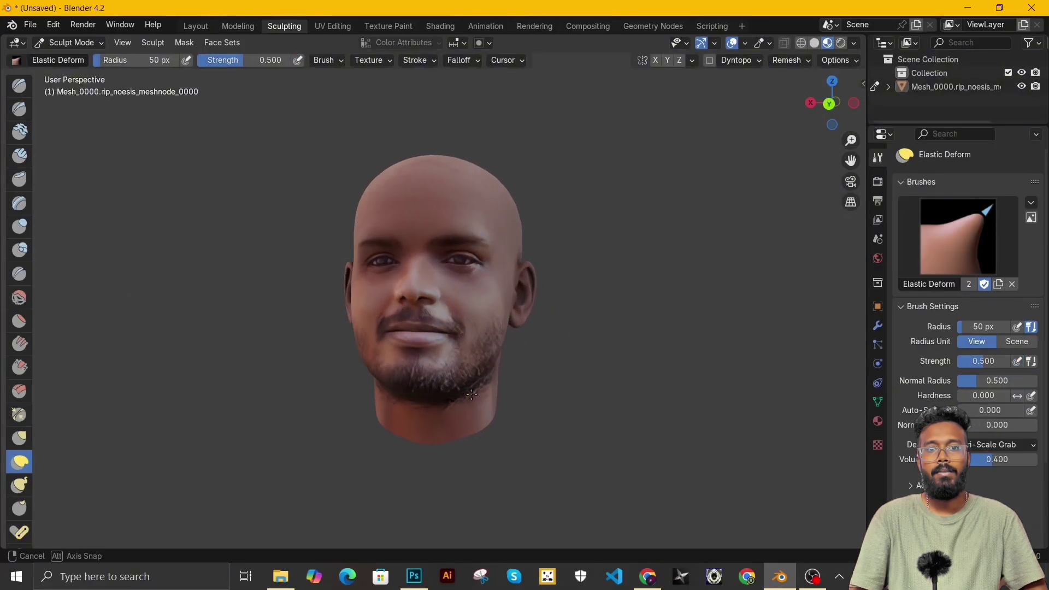
{"action": "middle_click_drag", "start_coordinate": [473, 290], "coordinate": [514, 286]}
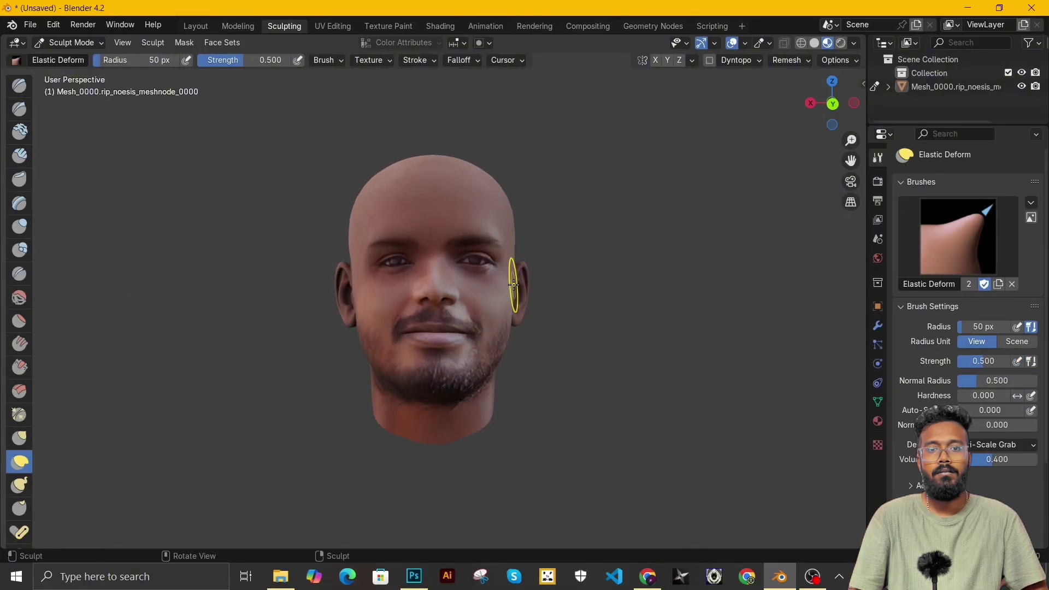
{"action": "key", "text": "shift+f"}
{"action": "key", "text": "f"}
{"action": "left_click", "coordinate": [572, 335]}
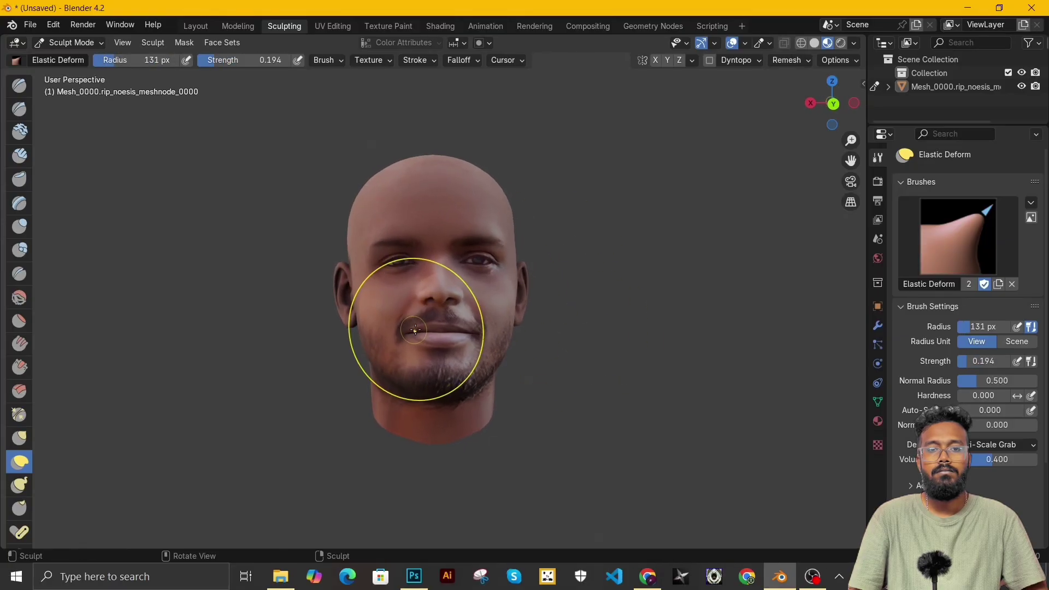
{"action": "key", "text": "f"}
{"action": "left_click_drag", "start_coordinate": [382, 339], "coordinate": [394, 338]}
{"action": "key", "text": "shift+f"}
{"action": "key", "text": "f"}
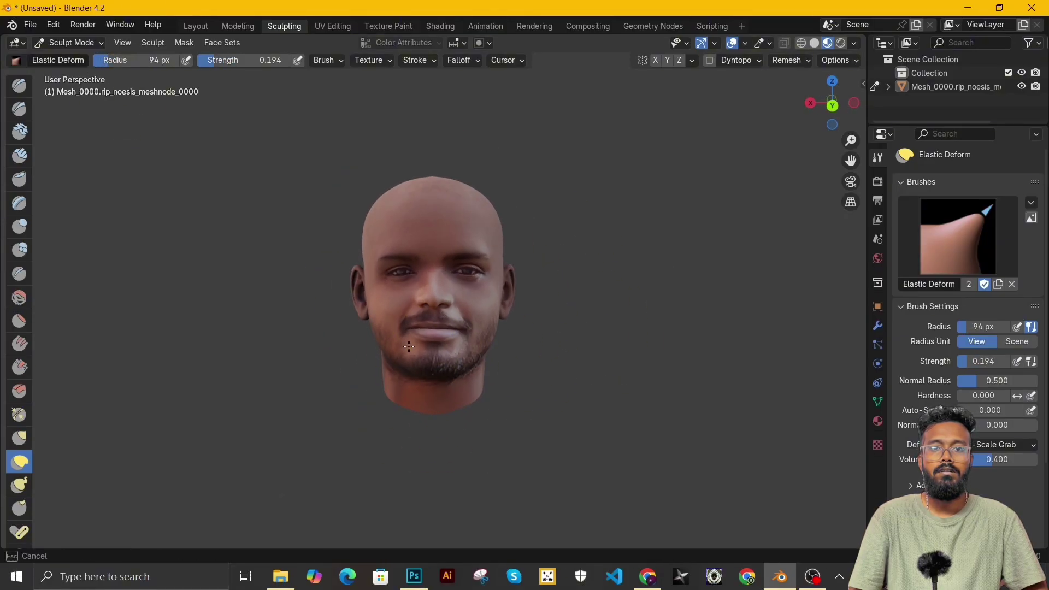
Refine the outline of the face and jaw with small Elastic Deform strokes
{"action": "scroll", "coordinate": [383, 404], "scroll_direction": "up", "scroll_amount": 3}
{"action": "scroll", "coordinate": [350, 433], "scroll_direction": "down", "scroll_amount": 2}
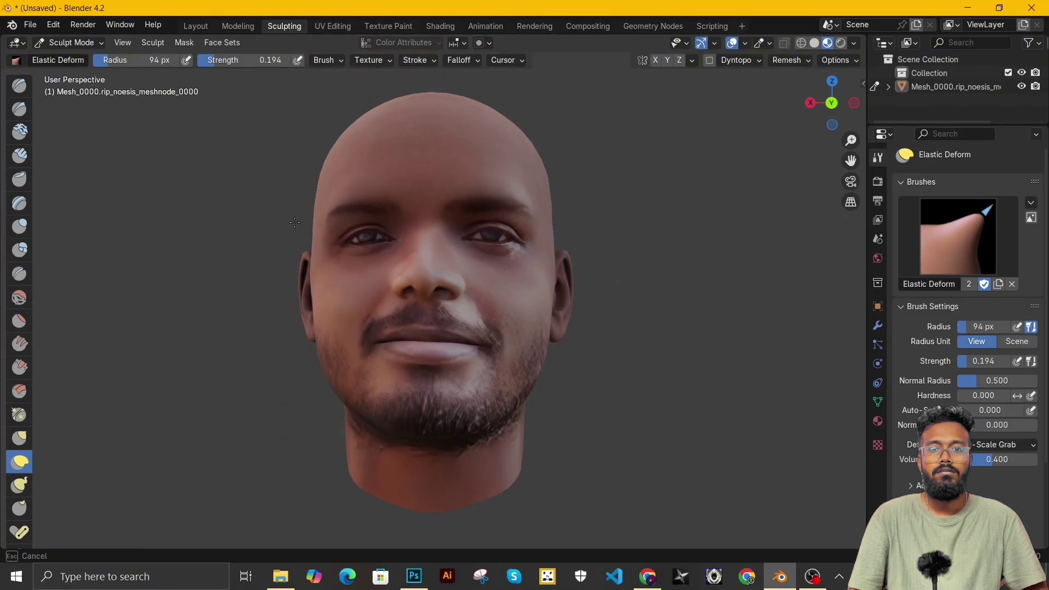
{"action": "scroll", "coordinate": [406, 340], "scroll_direction": "down", "scroll_amount": 1}
{"action": "scroll", "coordinate": [406, 340], "scroll_direction": "up", "scroll_amount": 2}
{"action": "mouse_move", "coordinate": [471, 374]}
{"action": "middle_mouse_down"}
{"action": "mouse_move", "coordinate": [546, 360]}
{"action": "mouse_move", "coordinate": [513, 358]}
{"action": "middle_mouse_up"}
{"action": "scroll", "coordinate": [491, 395], "scroll_direction": "down", "scroll_amount": 5}
{"action": "scroll", "coordinate": [475, 355], "scroll_direction": "up", "scroll_amount": 2}
Return to the Layout workspace and examine the sculpted head from the front and the side
{"action": "left_click", "coordinate": [195, 27]}
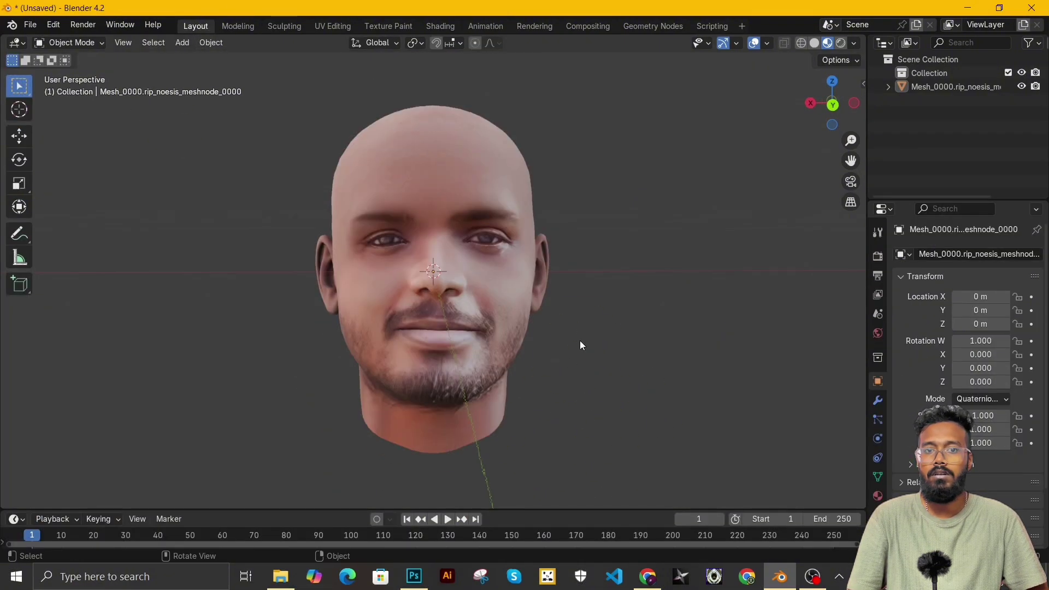
{"action": "scroll", "coordinate": [601, 382], "scroll_direction": "down", "scroll_amount": 2}
{"action": "middle_click_drag", "start_coordinate": [625, 428], "coordinate": [569, 417]}
{"action": "middle_click_drag", "start_coordinate": [618, 365], "coordinate": [560, 299]}
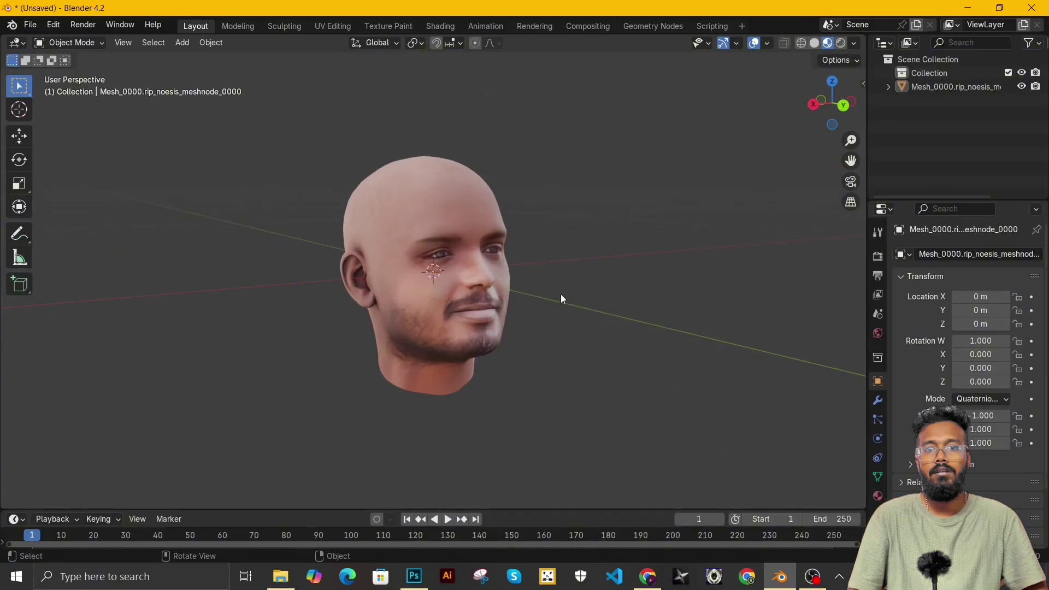
Open the head in the Texture Paint workspace and set the 3D viewport to Material Preview shading
{"action": "left_click", "coordinate": [393, 25]}
{"action": "scroll", "coordinate": [654, 261], "scroll_direction": "up", "scroll_amount": 18}
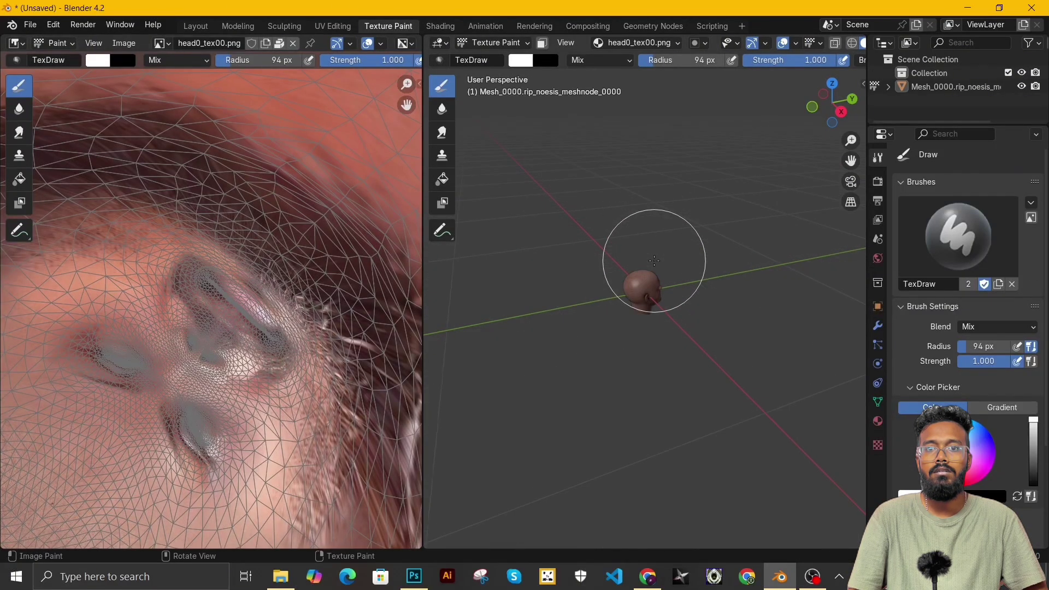
{"action": "middle_click_drag", "start_coordinate": [717, 292], "coordinate": [664, 244]}
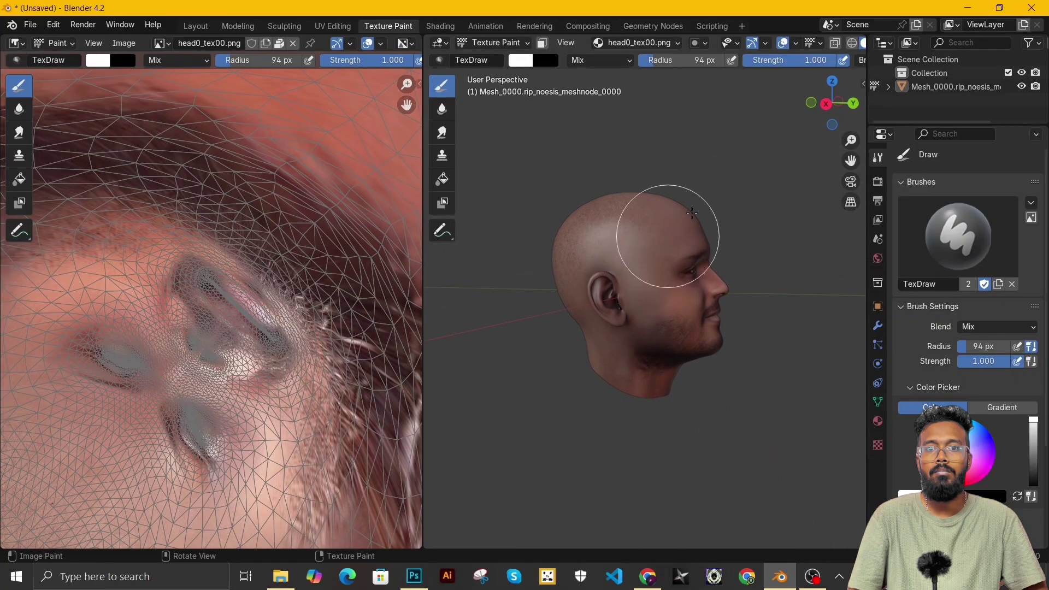
{"action": "scroll", "coordinate": [838, 48], "scroll_direction": "down", "scroll_amount": 3}
{"action": "left_click", "coordinate": [830, 44]}
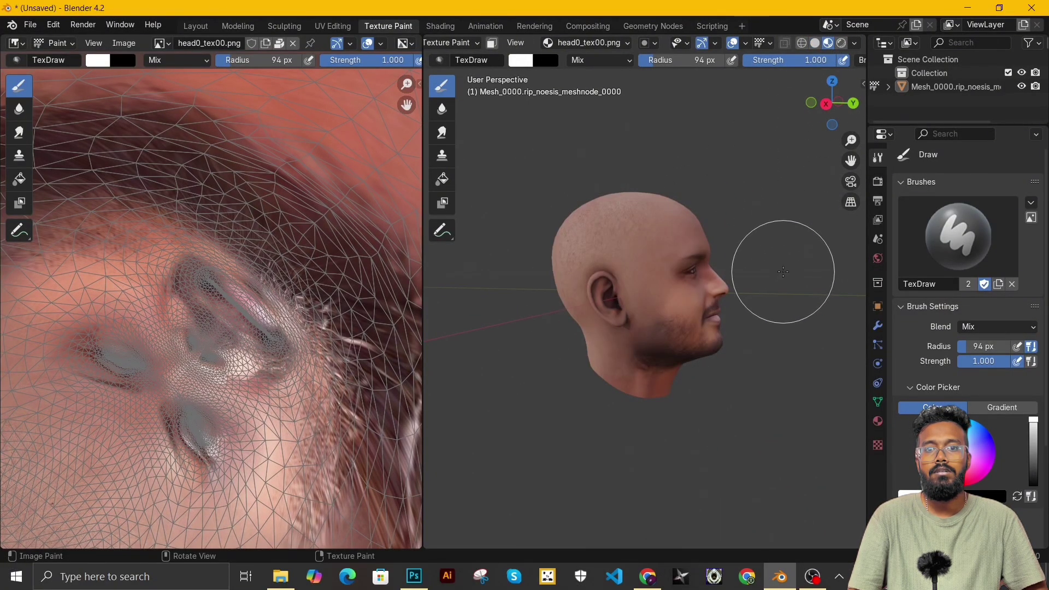
Show the head in the right orthographic view and capture the whole side profile with Snipping Tool
{"action": "key", "text": "KP_3"}
{"action": "scroll", "coordinate": [784, 272], "scroll_direction": "up", "scroll_amount": 3}
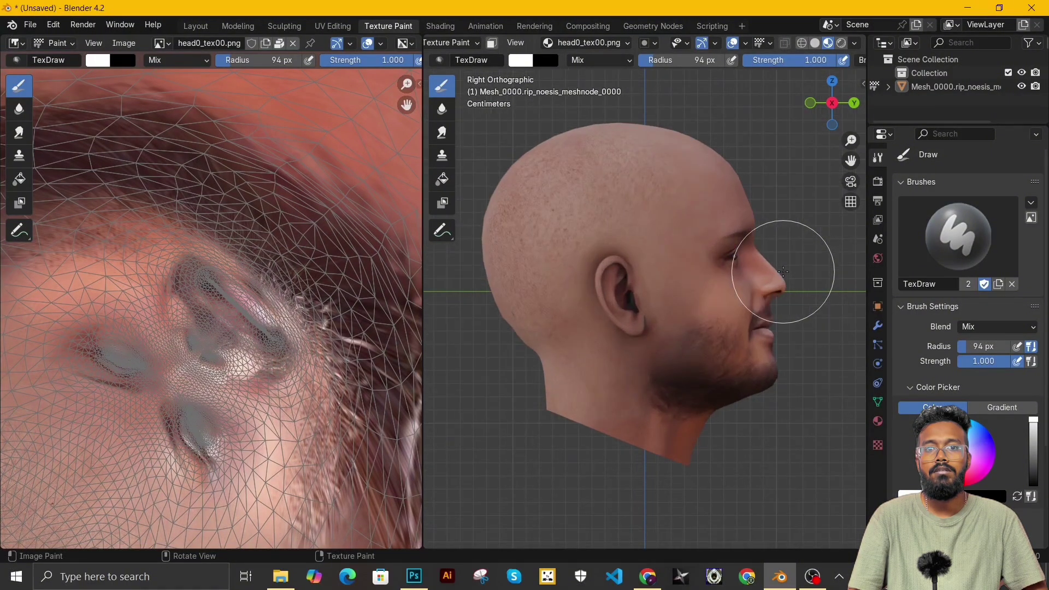
{"action": "left_click", "coordinate": [493, 576]}
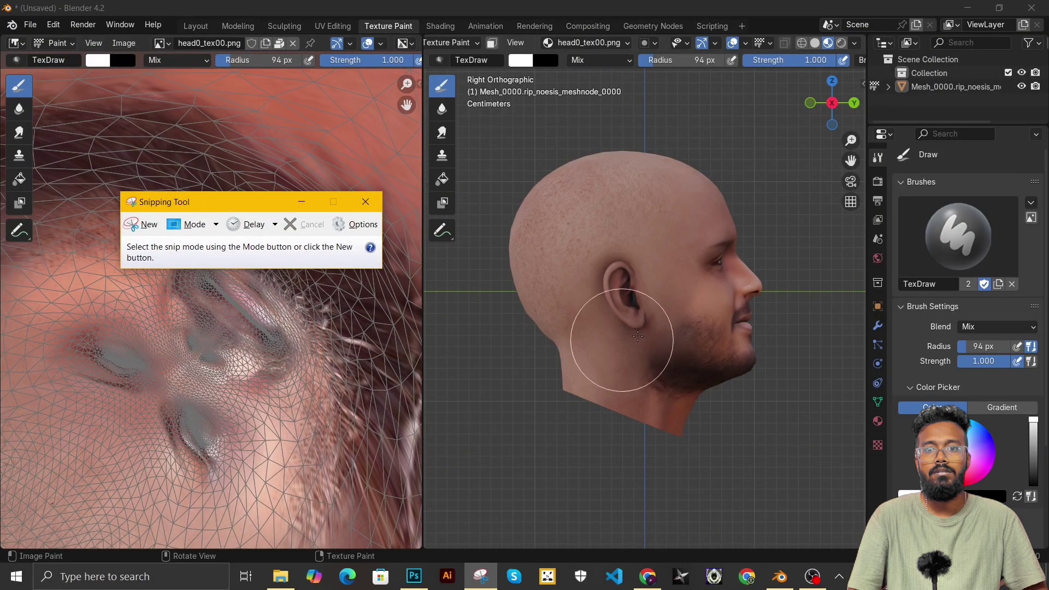
{"action": "scroll", "coordinate": [638, 336], "scroll_direction": "up", "scroll_amount": 1}
{"action": "scroll", "coordinate": [654, 327], "scroll_direction": "up", "scroll_amount": 1}
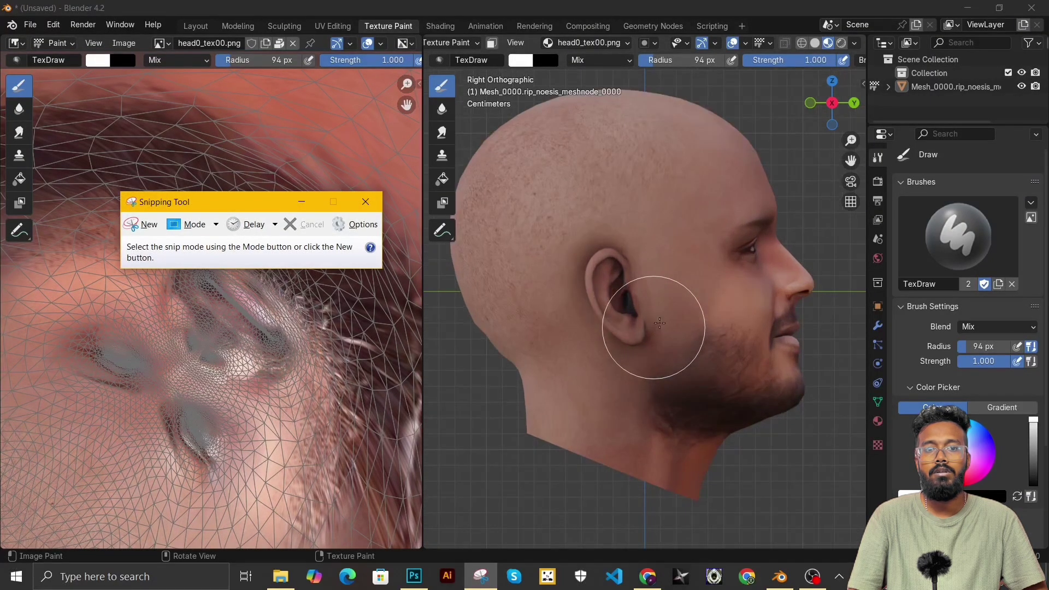
{"action": "left_click_drag", "start_coordinate": [851, 161], "coordinate": [872, 198]}
{"action": "left_click", "coordinate": [481, 577]}
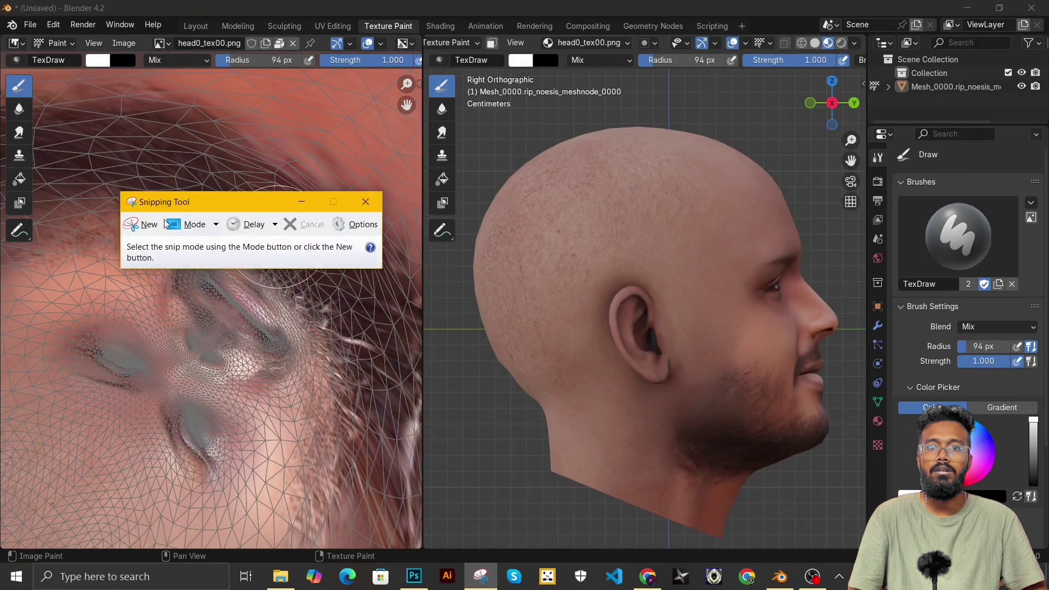
{"action": "left_click", "coordinate": [147, 224]}
{"action": "left_click_drag", "start_coordinate": [457, 108], "coordinate": [851, 545]}
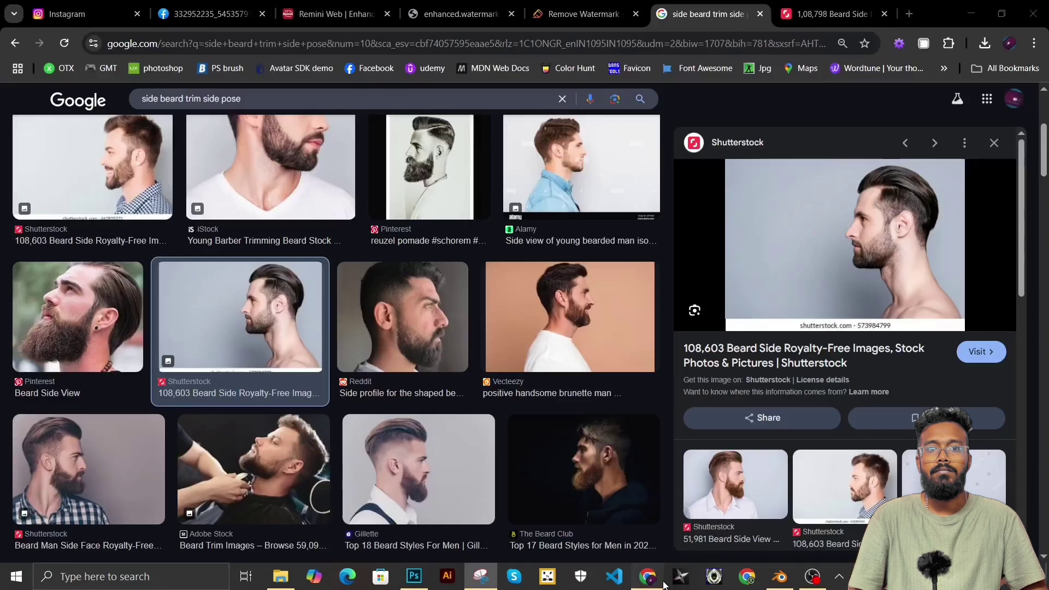
Switch to Chrome, open ChatGPT in a new tab and paste the side-profile capture into the prompt
{"action": "left_click", "coordinate": [649, 577]}
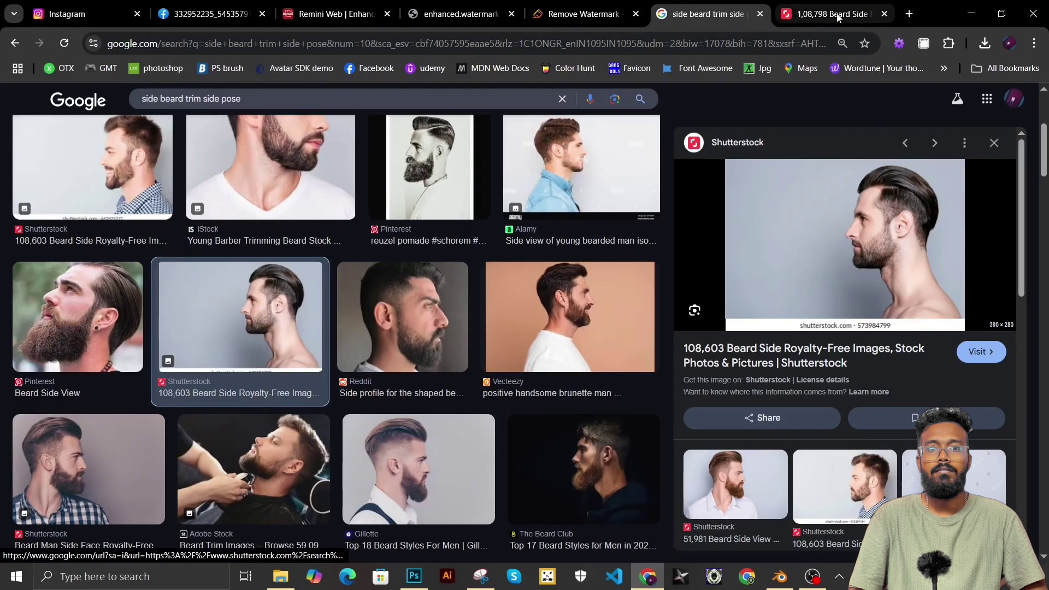
{"action": "left_click", "coordinate": [910, 14]}
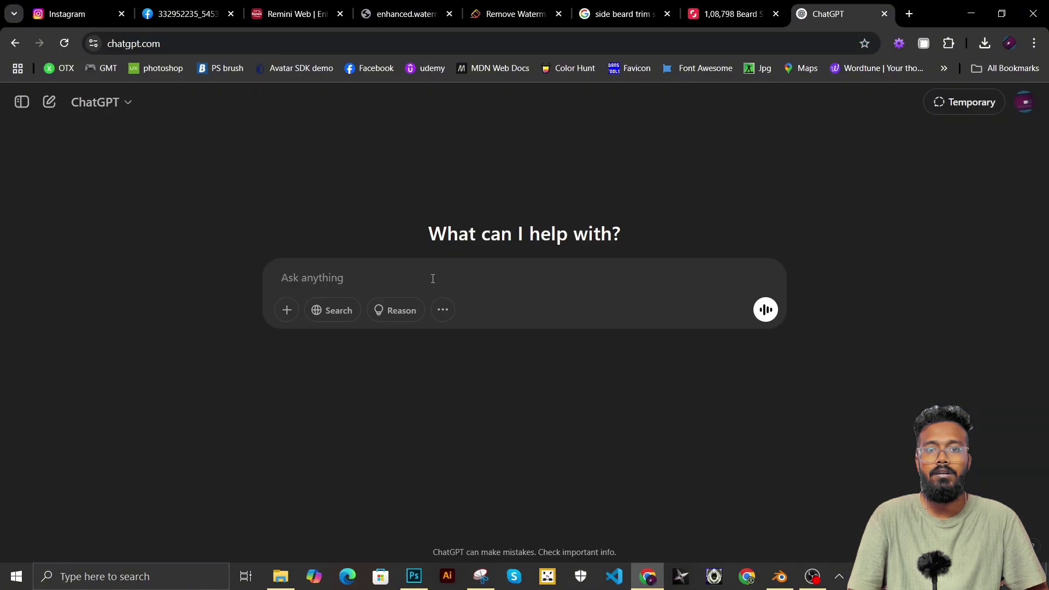
{"action": "key", "text": "ctrl+v"}
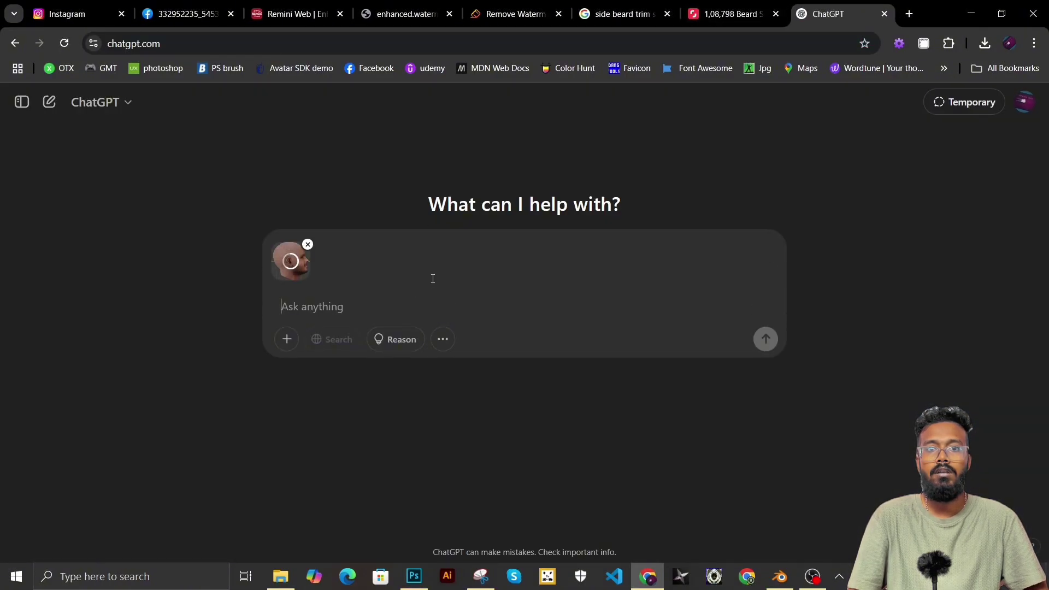
Look through the Instagram profile's photos and open the beach portrait with the black beanie and denim jacket
{"action": "left_click", "coordinate": [49, 13]}
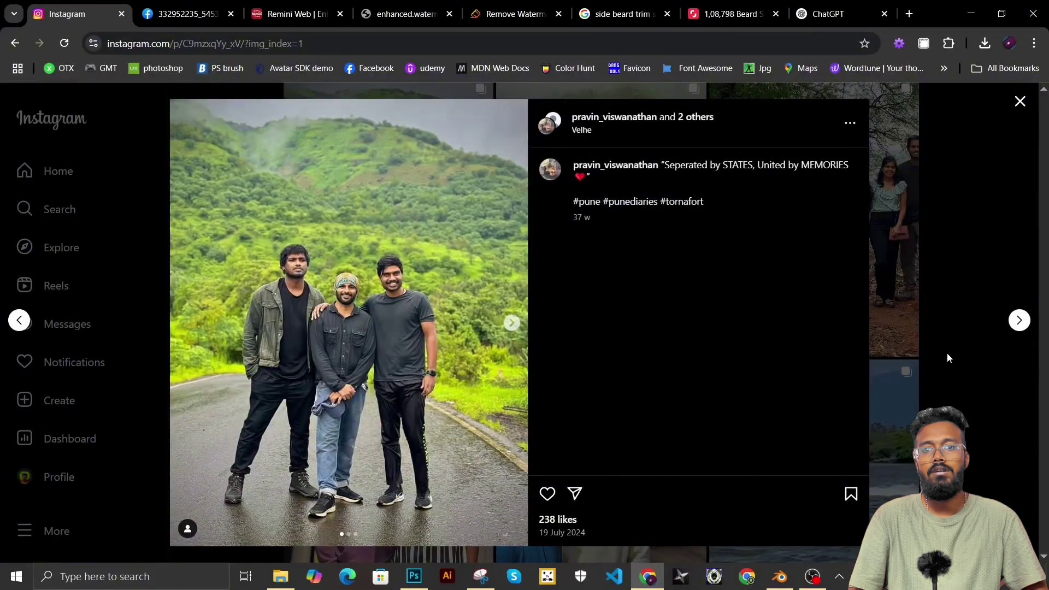
{"action": "left_click", "coordinate": [946, 352]}
{"action": "scroll", "coordinate": [946, 359], "scroll_direction": "up", "scroll_amount": 10}
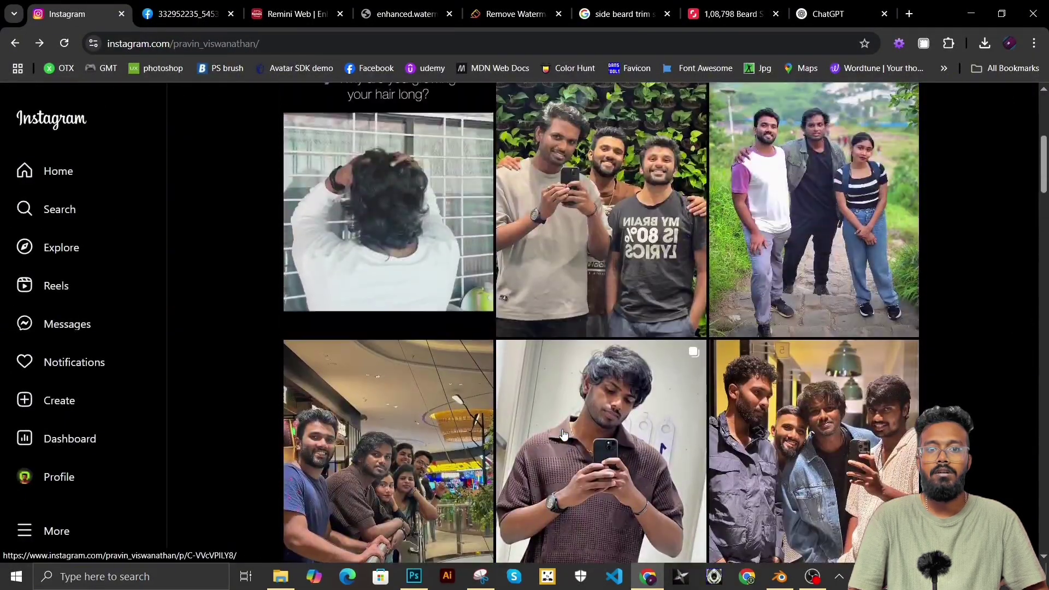
{"action": "scroll", "coordinate": [564, 435], "scroll_direction": "down", "scroll_amount": 13}
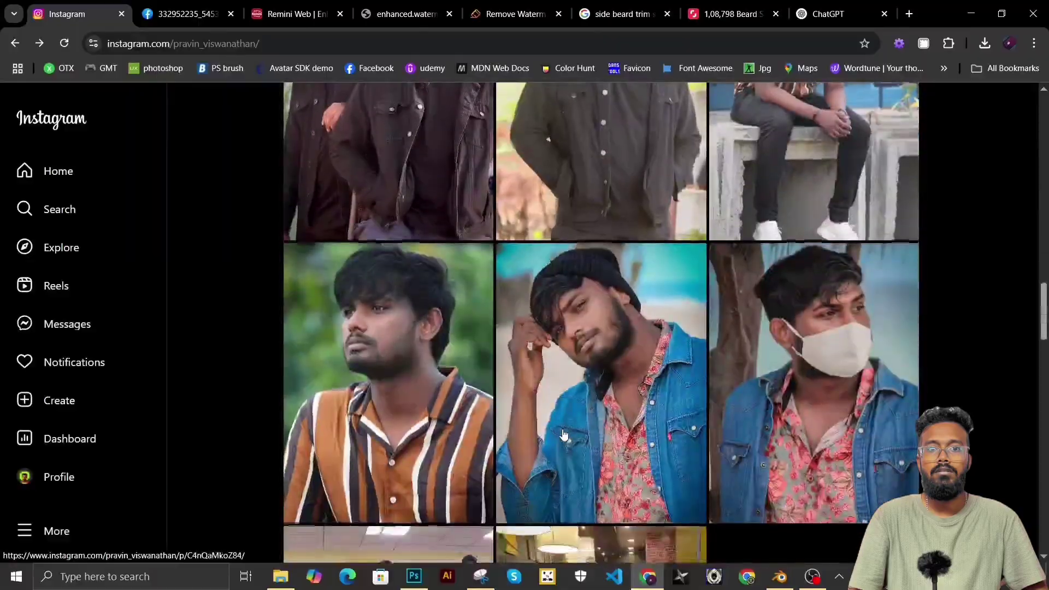
{"action": "scroll", "coordinate": [564, 434], "scroll_direction": "down", "scroll_amount": 5}
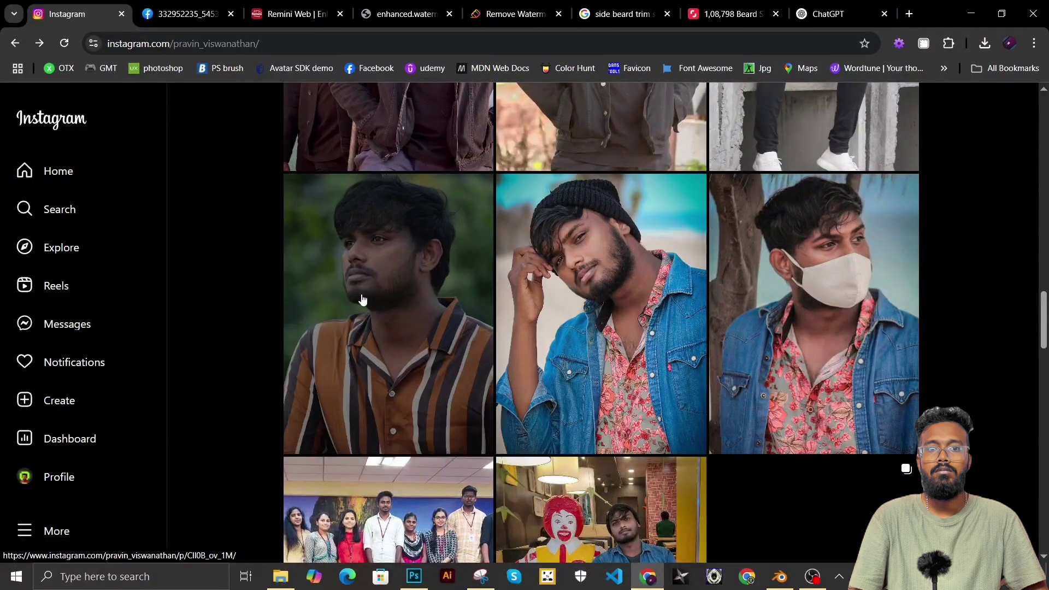
{"action": "left_click", "coordinate": [363, 298]}
{"action": "left_click", "coordinate": [991, 430]}
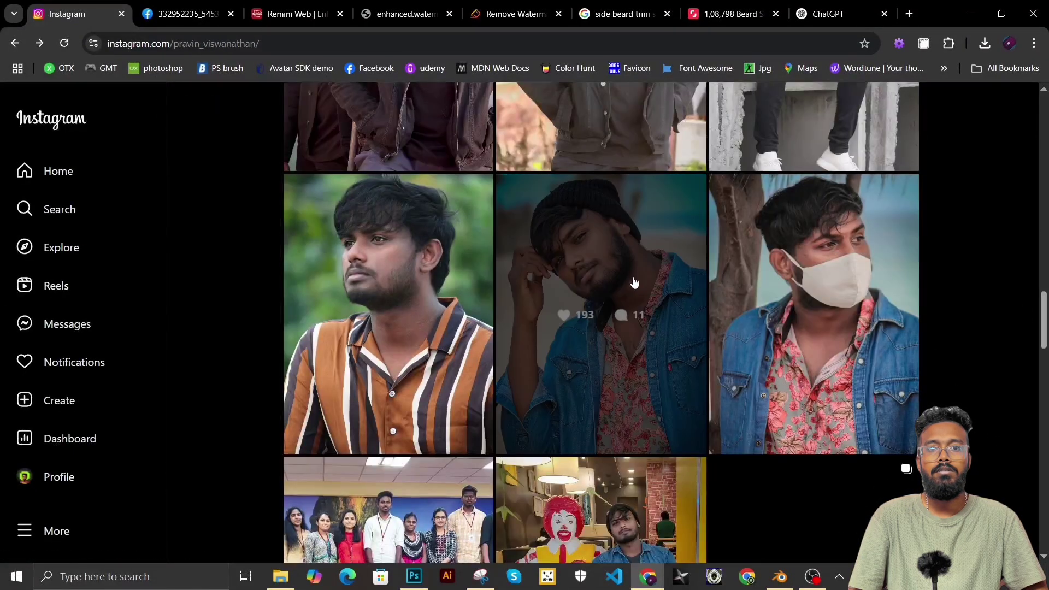
{"action": "left_click", "coordinate": [625, 256]}
Enlarge the portrait and capture the face and beard area with Snipping Tool
{"action": "scroll", "coordinate": [333, 177], "scroll_direction": "up", "scroll_amount": 5, "text": "ctrl"}
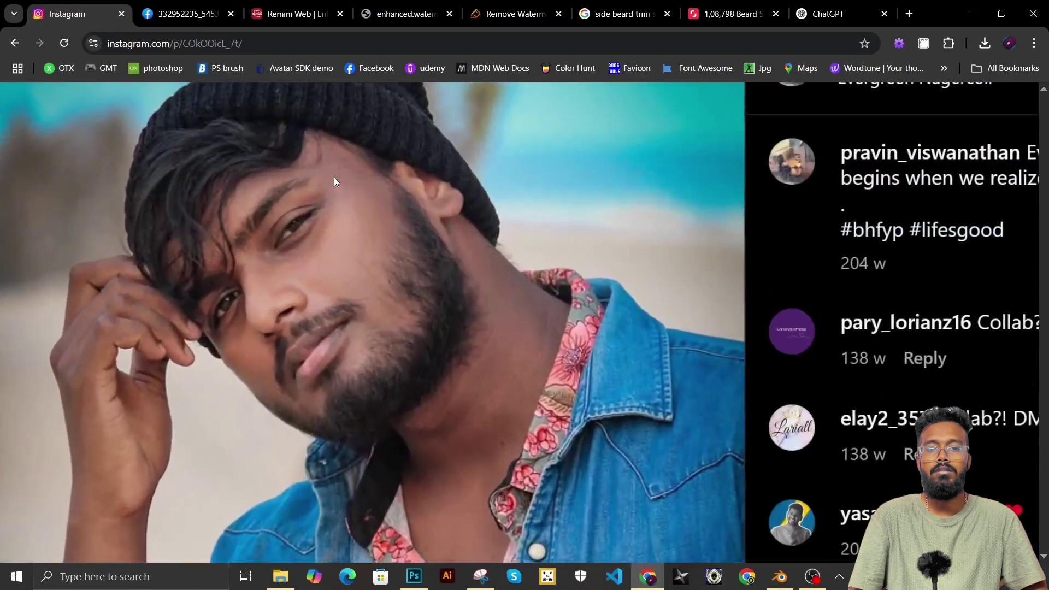
{"action": "scroll", "coordinate": [424, 267], "scroll_direction": "down", "scroll_amount": 3, "text": "ctrl"}
{"action": "scroll", "coordinate": [549, 429], "scroll_direction": "up", "scroll_amount": 1}
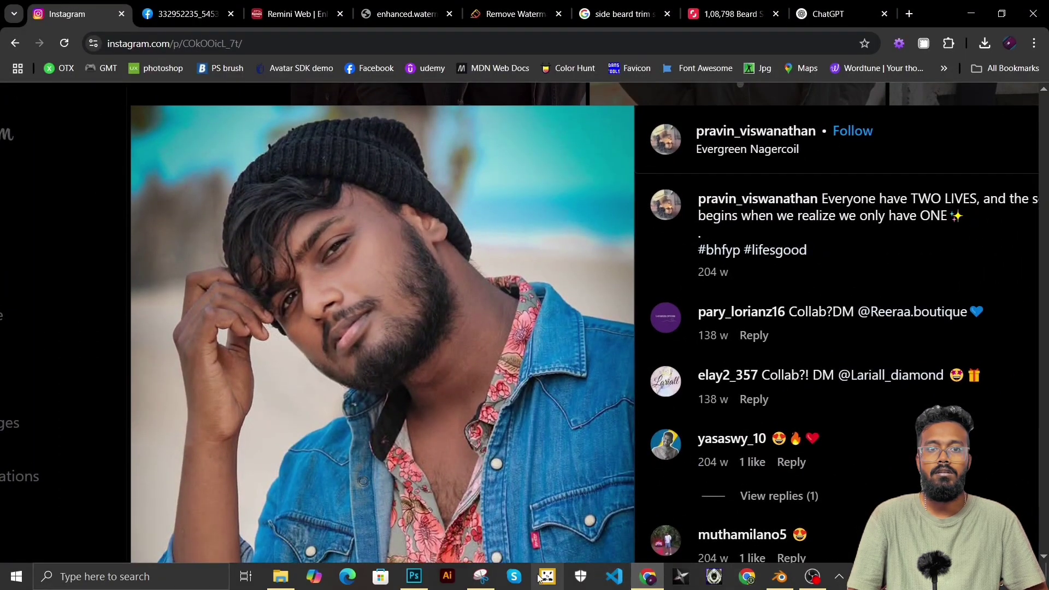
{"action": "left_click", "coordinate": [480, 576]}
{"action": "left_click", "coordinate": [415, 46]}
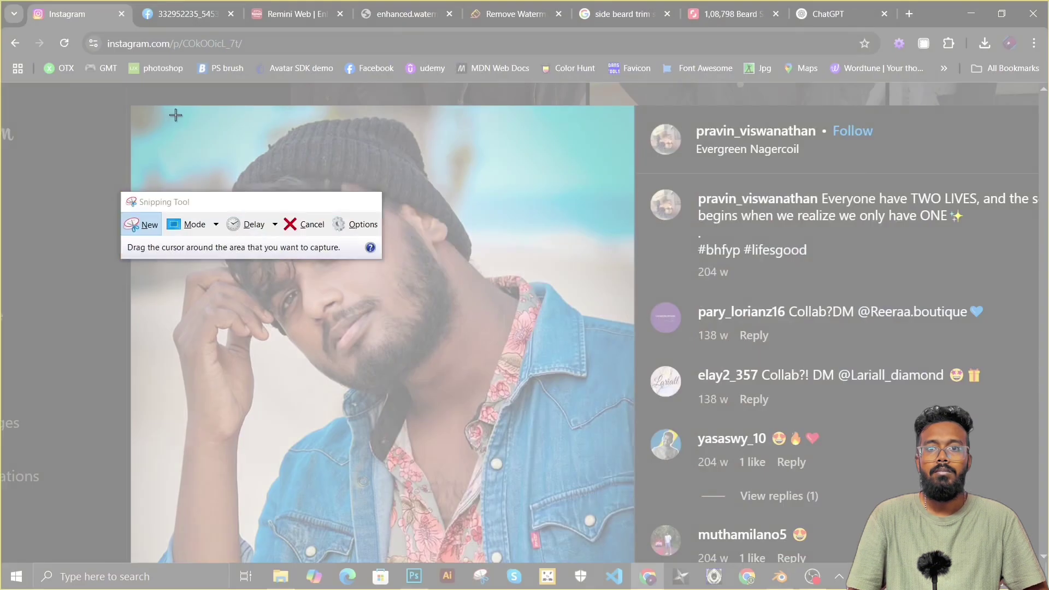
{"action": "left_click_drag", "start_coordinate": [172, 109], "coordinate": [539, 425]}
Return to the ChatGPT conversation and paste the beard photo capture alongside the side-profile image
{"action": "left_click", "coordinate": [912, 22]}
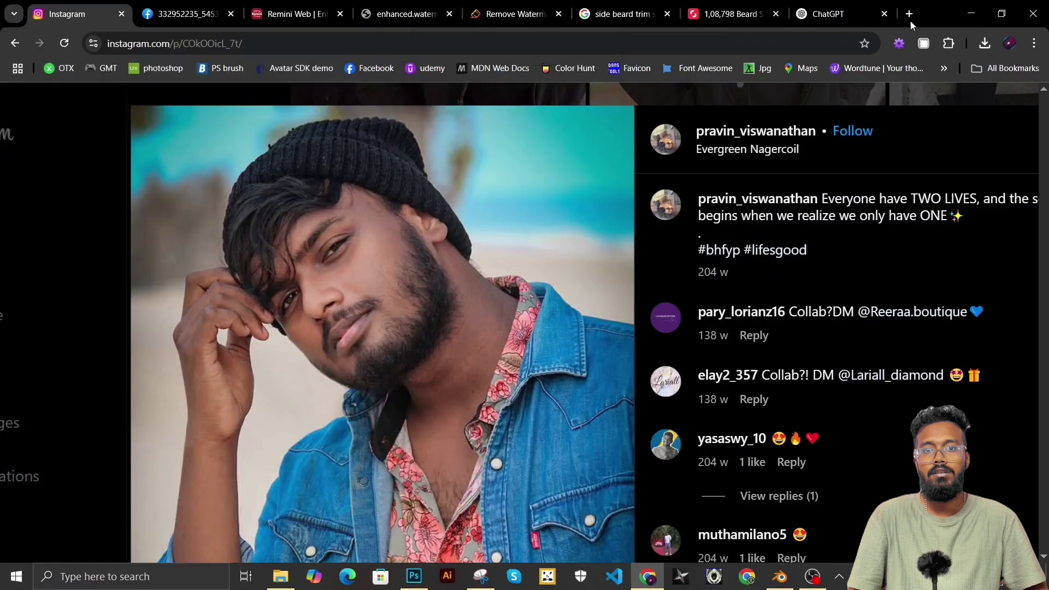
{"action": "left_click", "coordinate": [794, 14]}
{"action": "key", "text": "ctrl+v"}
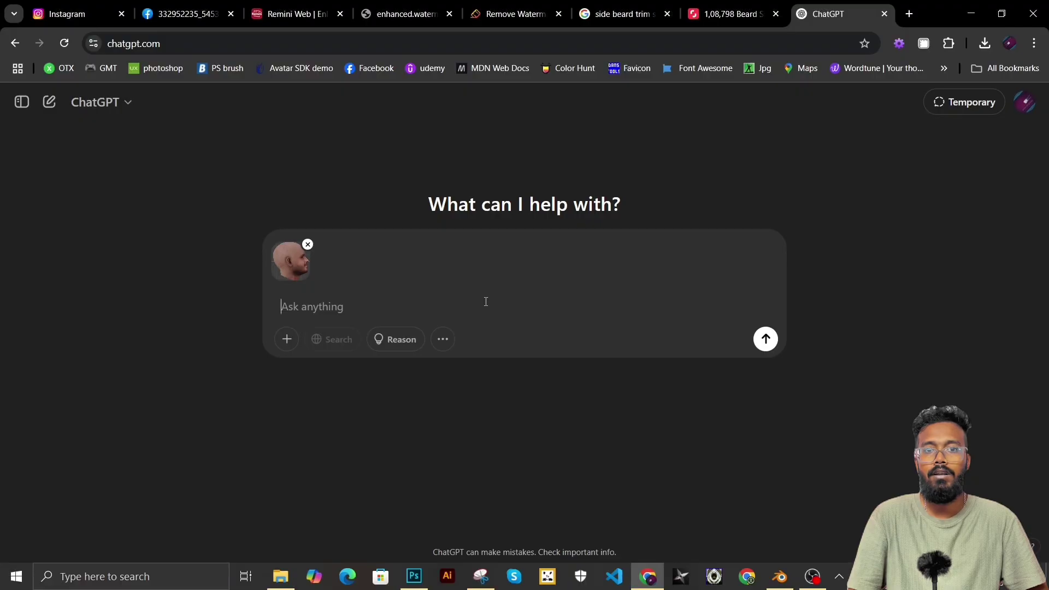
{"action": "key", "text": "ctrl+v"}
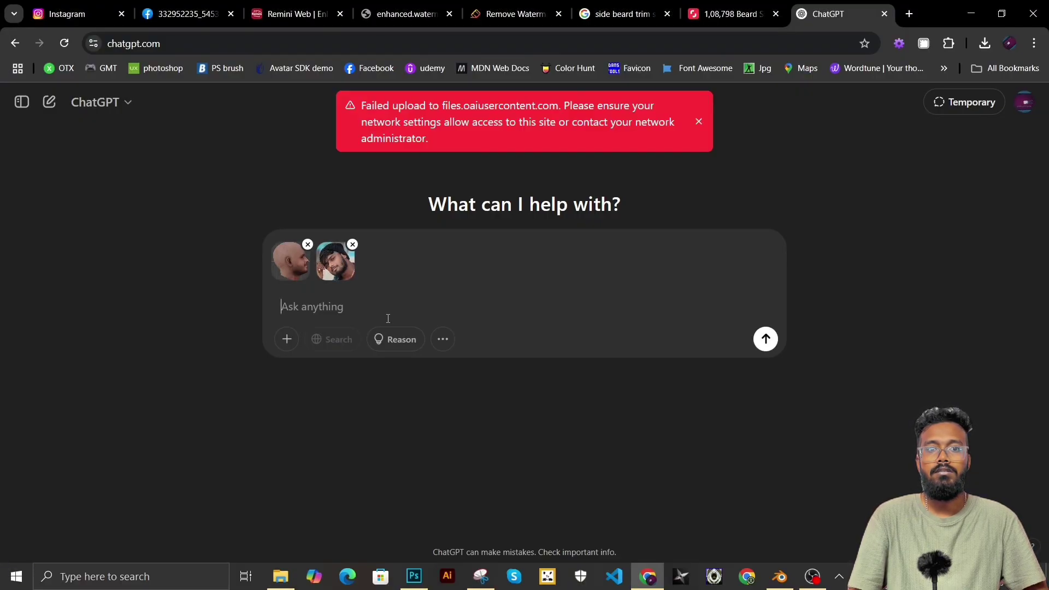
Ask ChatGPT to "App this same beard in first side pose hd image" and send a follow-up requesting an AI image
{"action": "type", "text": "Ap"}
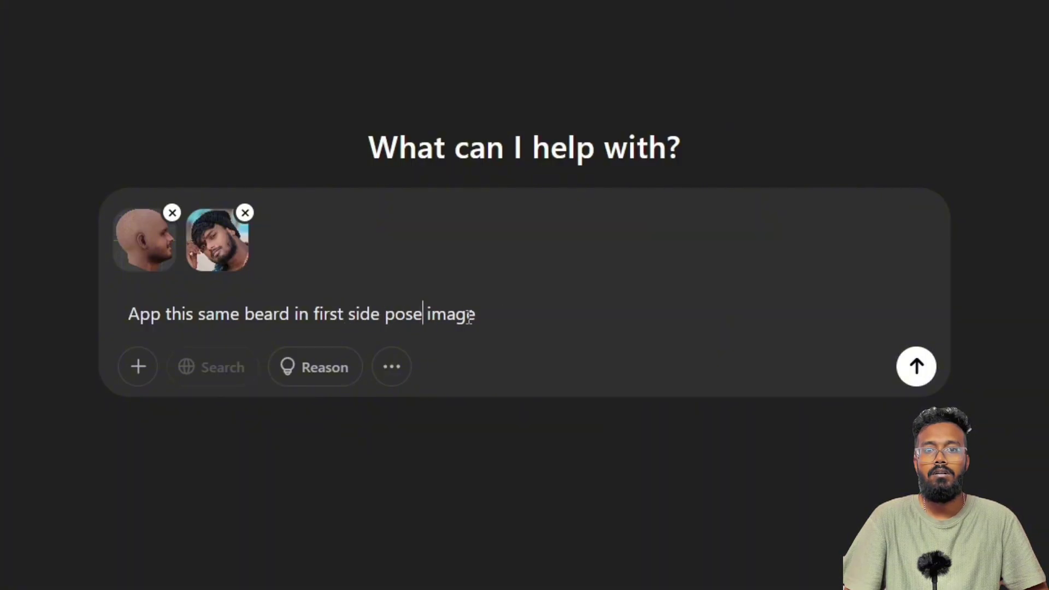
{"action": "type", "text": "hd"}
{"action": "key", "text": "Return"}
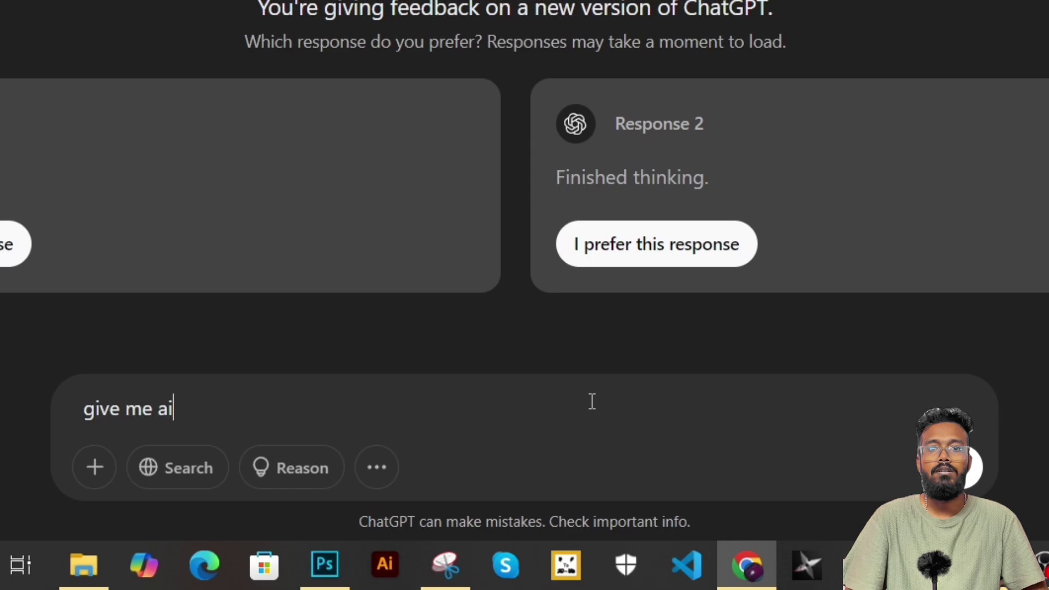
{"action": "key", "text": "Return"}
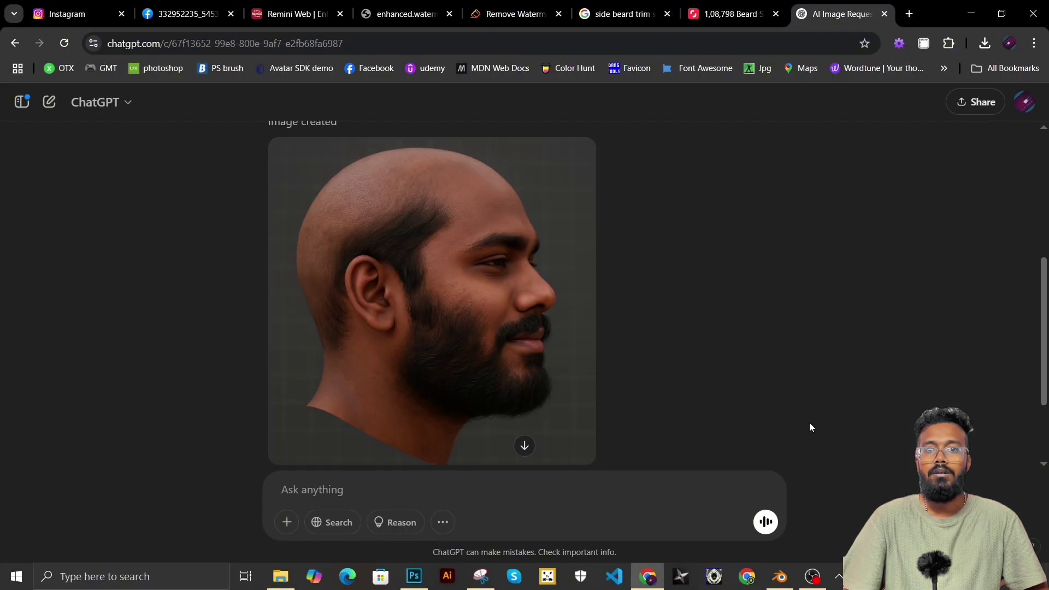
Inspect the generated bearded side profile at full size and download it as a PNG next to the head texture file
{"action": "left_click", "coordinate": [470, 334]}
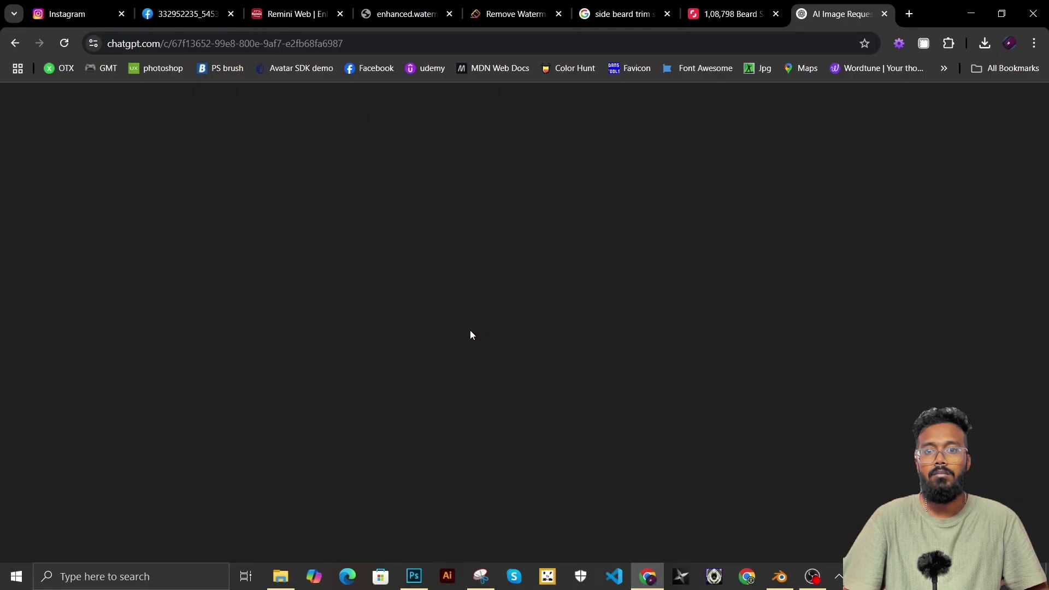
{"action": "left_click", "coordinate": [520, 256]}
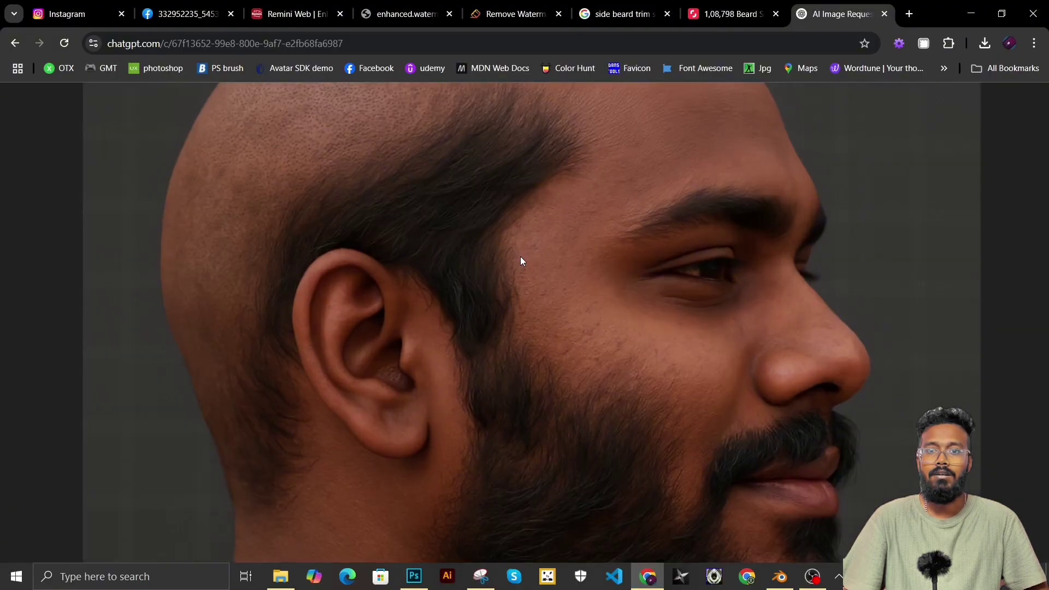
{"action": "left_click", "coordinate": [520, 257]}
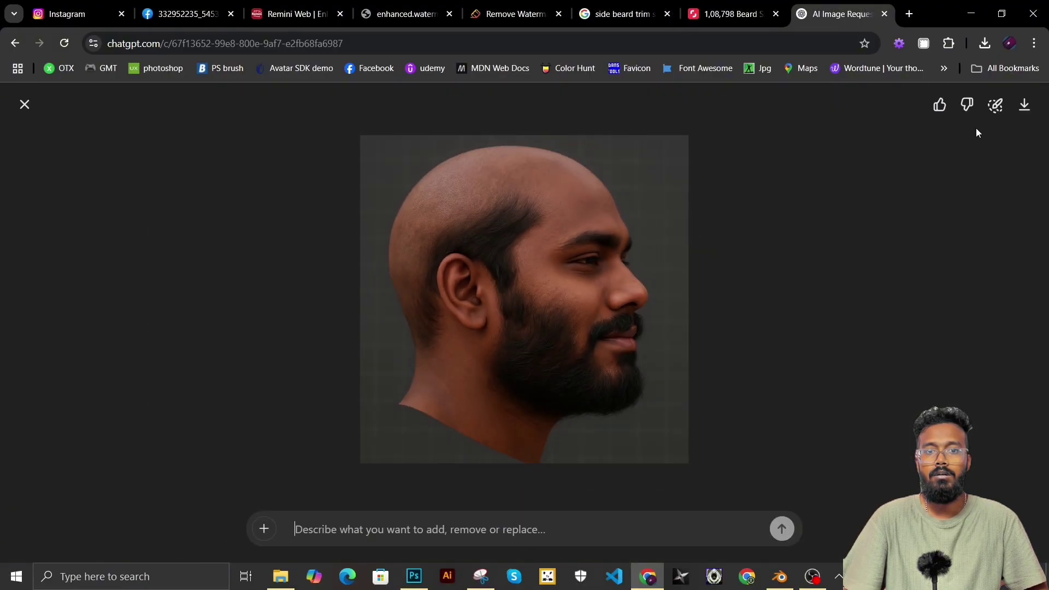
{"action": "left_click", "coordinate": [1025, 105]}
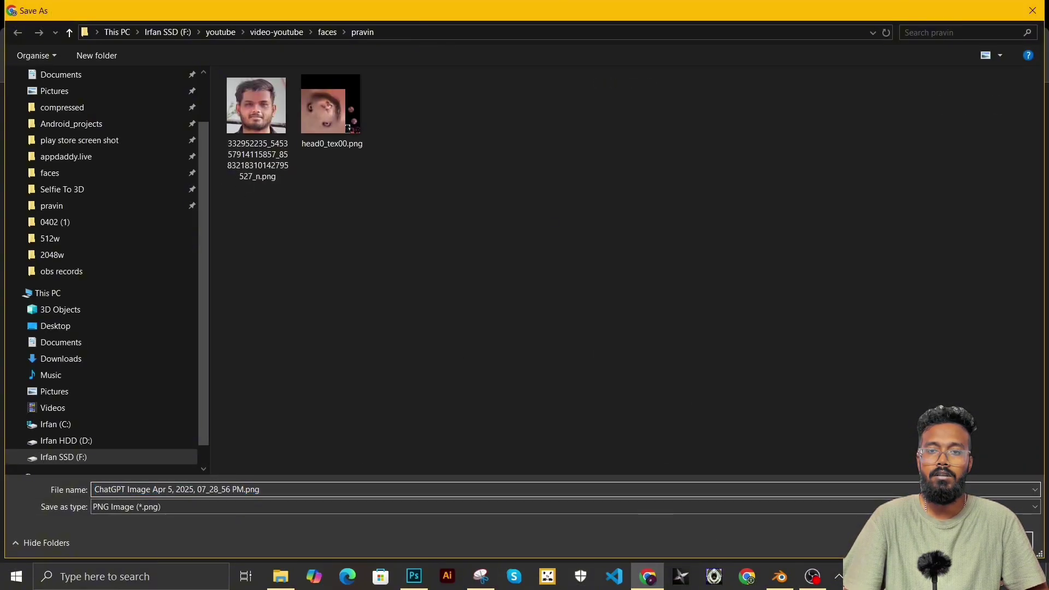
{"action": "key", "text": "Return"}
Switch to Blender, create a new brush texture and load the ChatGPT side-profile image into it
{"action": "left_click", "coordinate": [780, 578]}
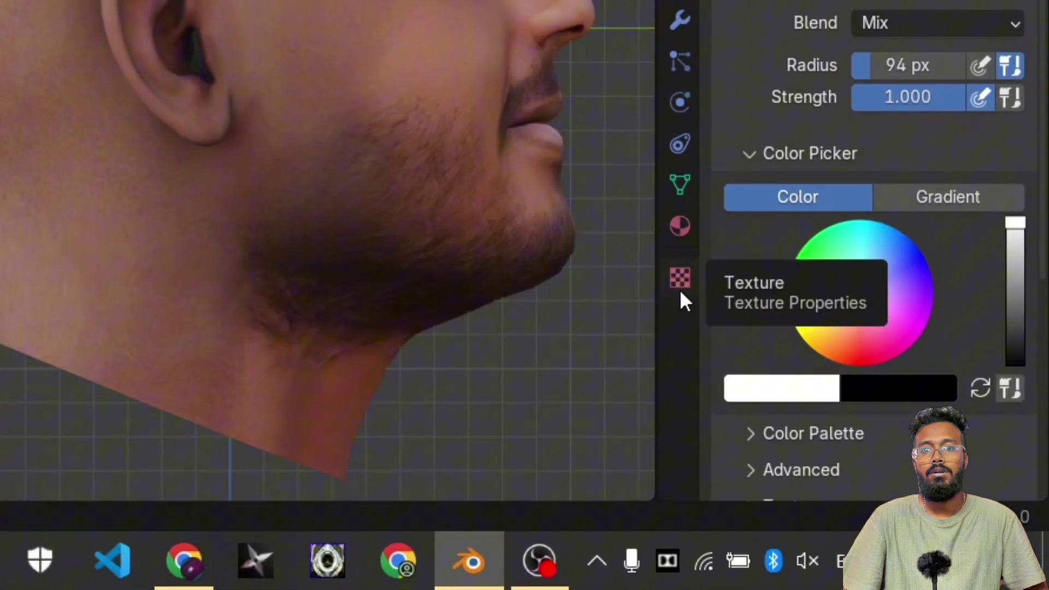
{"action": "left_click", "coordinate": [877, 451]}
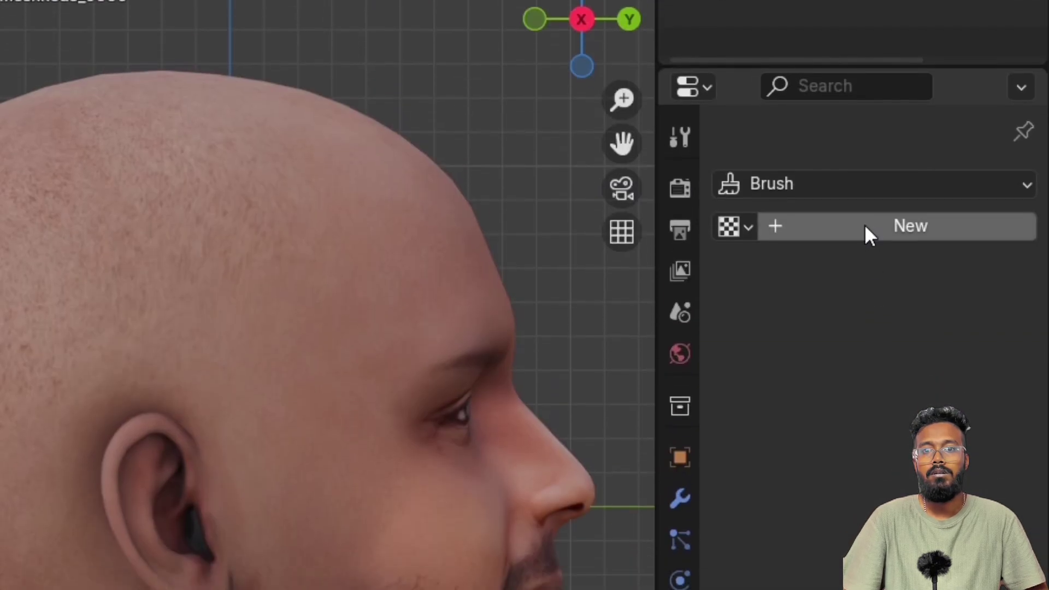
{"action": "left_click", "coordinate": [866, 236]}
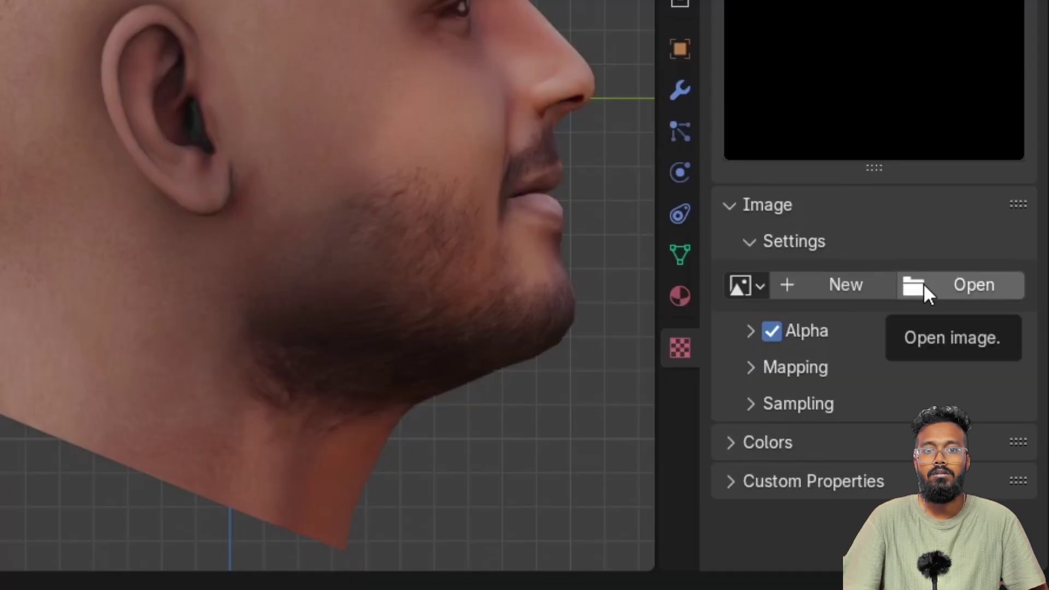
{"action": "left_click", "coordinate": [953, 284]}
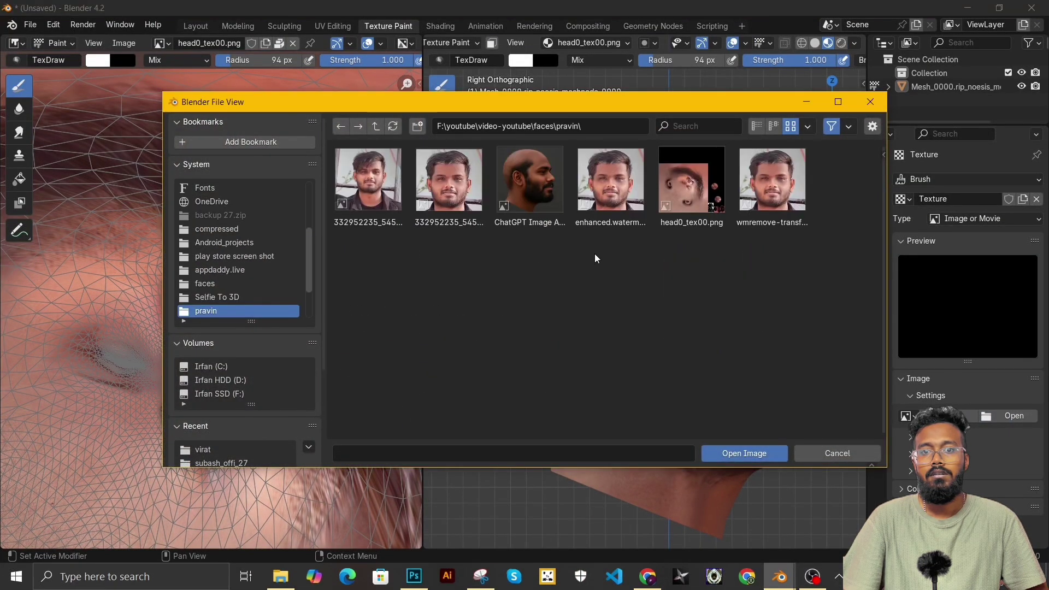
{"action": "double_click", "coordinate": [523, 208]}
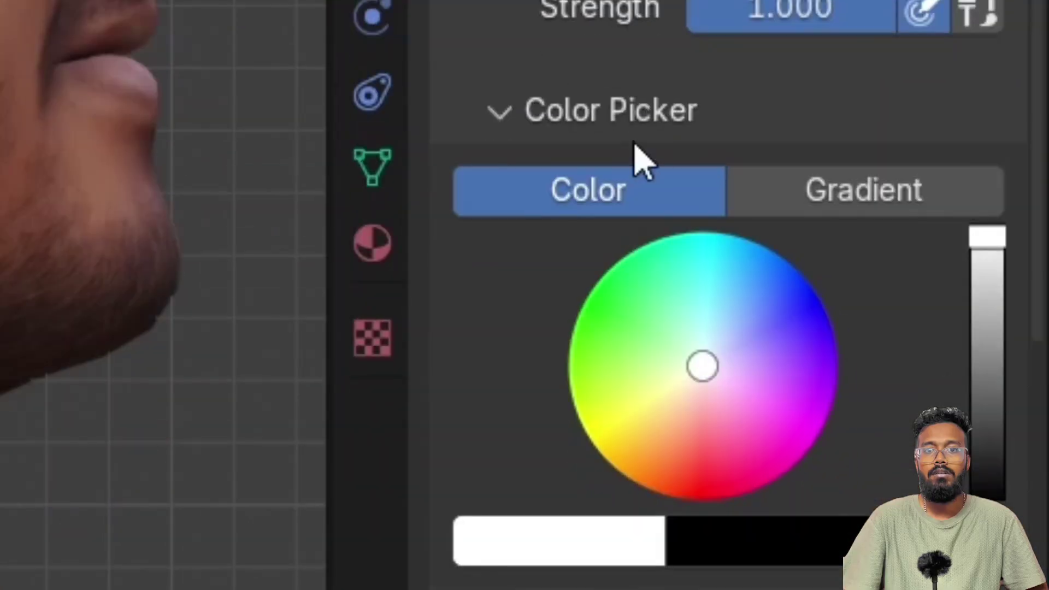
Set the brush texture's mapping to Stencil and fit the stencil to the image's aspect ratio
{"action": "scroll", "coordinate": [940, 433], "scroll_direction": "down", "scroll_amount": 5}
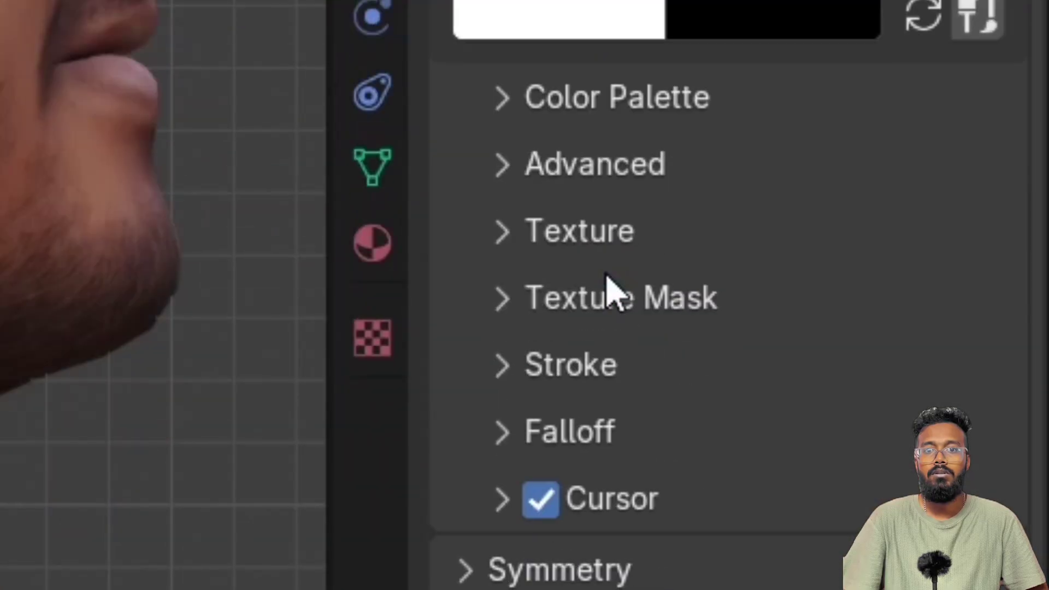
{"action": "left_click", "coordinate": [501, 232]}
{"action": "scroll", "coordinate": [501, 235], "scroll_direction": "down", "scroll_amount": 8}
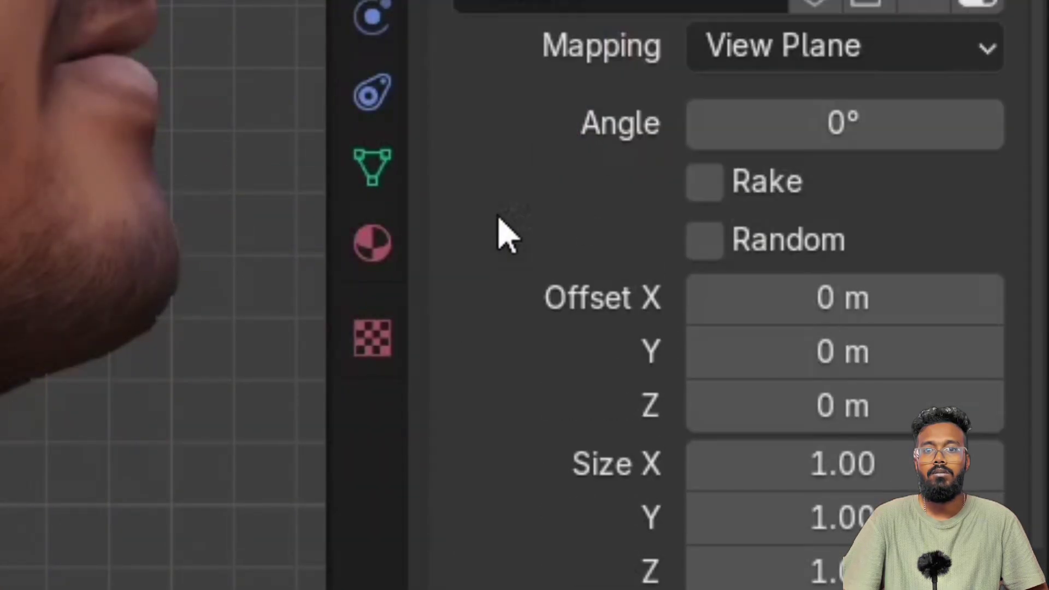
{"action": "left_click", "coordinate": [732, 61]}
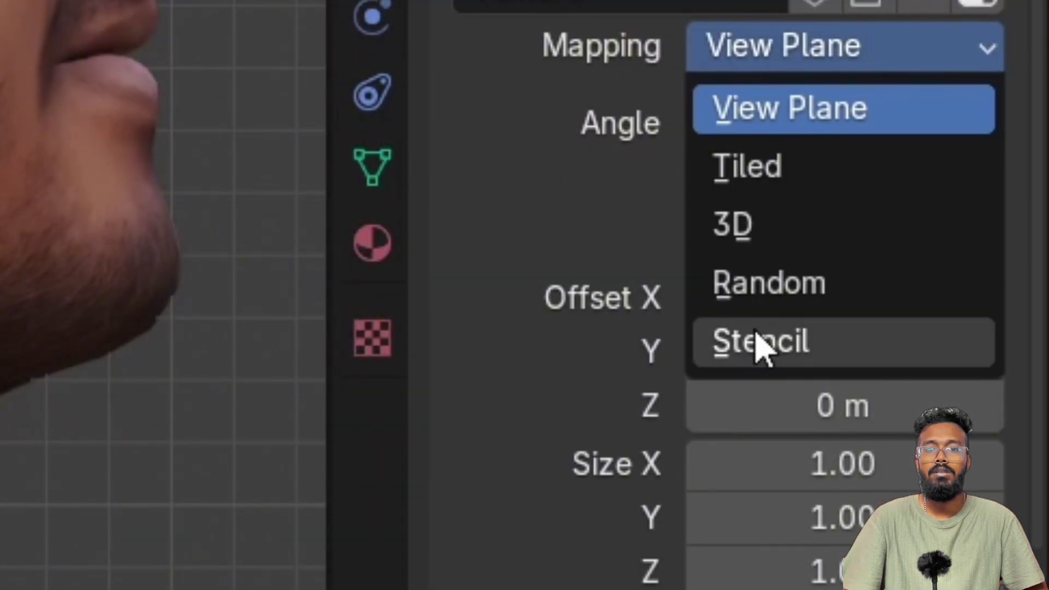
{"action": "left_click", "coordinate": [761, 347]}
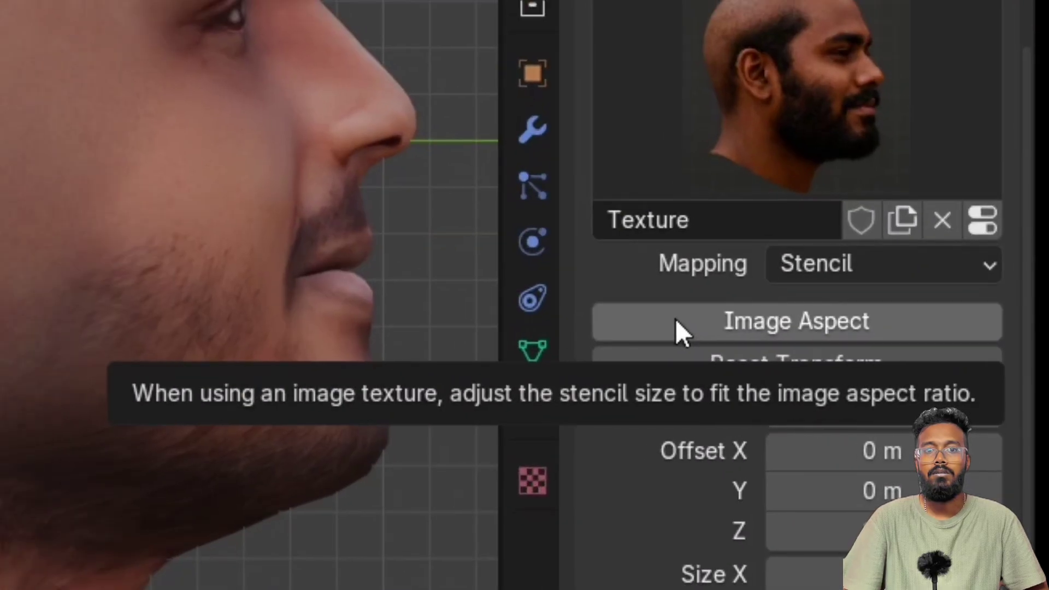
{"action": "left_click", "coordinate": [678, 323]}
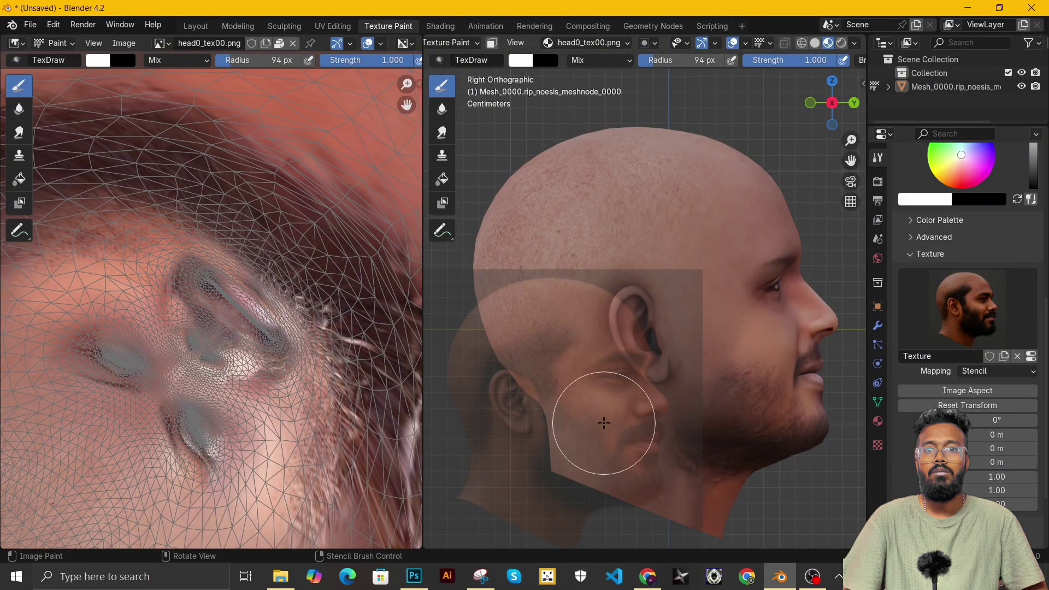
Move, scale and rotate the stencil by 1.92° so its ear, face and beard line up with the head's right profile
{"action": "mouse_move", "coordinate": [605, 403]}
{"action": "right_mouse_down"}
{"action": "mouse_move", "coordinate": [750, 304]}
{"action": "mouse_move", "coordinate": [663, 335]}
{"action": "mouse_move", "coordinate": [672, 340]}
{"action": "right_mouse_up"}
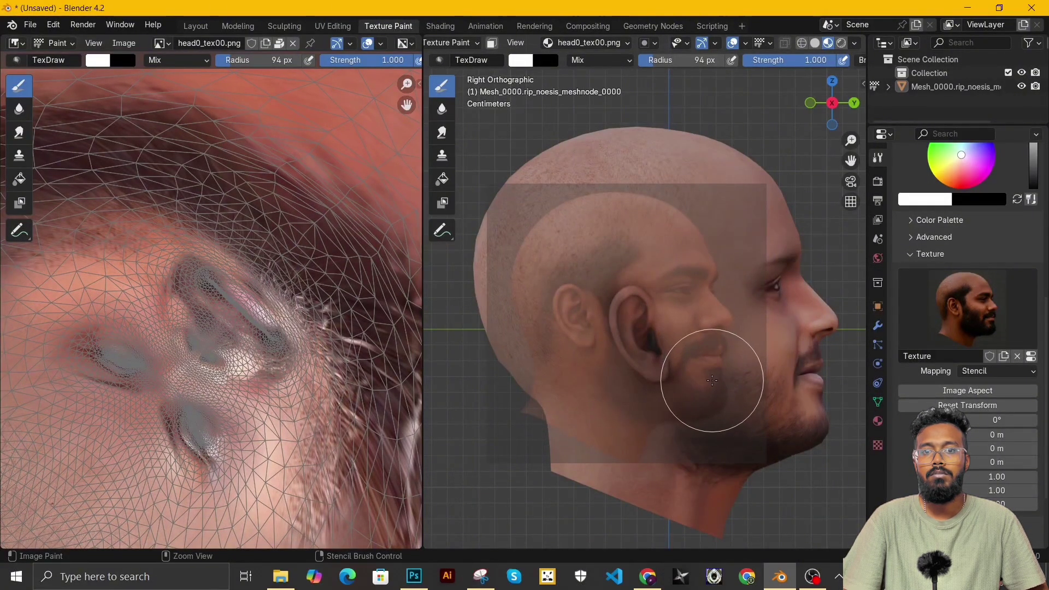
{"action": "mouse_move", "coordinate": [703, 375]}
{"action": "right_mouse_down", "text": "ctrl"}
{"action": "mouse_move", "coordinate": [726, 321]}
{"action": "mouse_move", "coordinate": [704, 408]}
{"action": "mouse_move", "coordinate": [719, 438]}
{"action": "mouse_move", "coordinate": [773, 416]}
{"action": "mouse_move", "coordinate": [754, 433]}
{"action": "mouse_move", "coordinate": [775, 430]}
{"action": "right_mouse_up", "text": "ctrl"}
{"action": "mouse_move", "coordinate": [774, 431]}
{"action": "right_mouse_down"}
{"action": "mouse_move", "coordinate": [780, 414]}
{"action": "mouse_move", "coordinate": [795, 426]}
{"action": "right_mouse_up"}
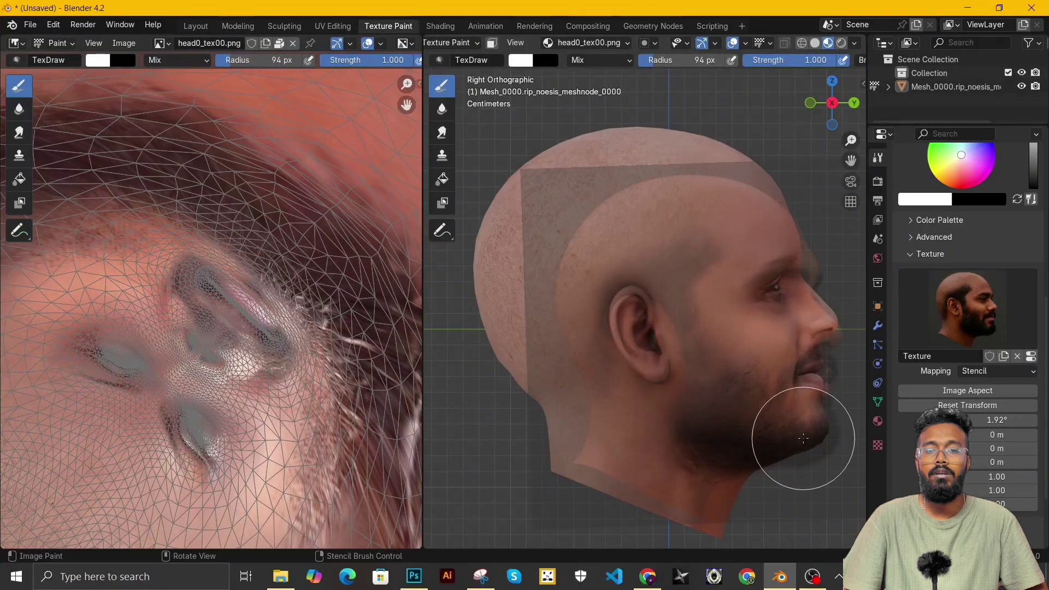
{"action": "middle_click_drag", "start_coordinate": [808, 433], "coordinate": [691, 389]}
{"action": "key", "text": "KP_3"}
{"action": "mouse_move", "coordinate": [768, 392]}
{"action": "right_mouse_down", "text": "shift"}
{"action": "mouse_move", "coordinate": [805, 428]}
{"action": "mouse_move", "coordinate": [783, 421]}
{"action": "right_mouse_up", "text": "shift"}
Reduce the brush radius to 29 px and paint the stencil's hair and beard onto the head's right side
{"action": "key", "text": "f"}
{"action": "left_click", "coordinate": [594, 265]}
{"action": "mouse_move", "coordinate": [594, 265]}
{"action": "left_mouse_down"}
{"action": "mouse_move", "coordinate": [582, 251]}
{"action": "mouse_move", "coordinate": [722, 403]}
{"action": "mouse_move", "coordinate": [632, 422]}
{"action": "mouse_move", "coordinate": [675, 473]}
{"action": "left_mouse_up"}
Show the head in the left orthographic view and paint the mirrored side-profile stencil onto its left side
{"action": "scroll", "coordinate": [711, 432], "scroll_direction": "down", "scroll_amount": 2}
{"action": "middle_click_drag", "start_coordinate": [727, 419], "coordinate": [766, 400]}
{"action": "key", "text": "KP_3"}
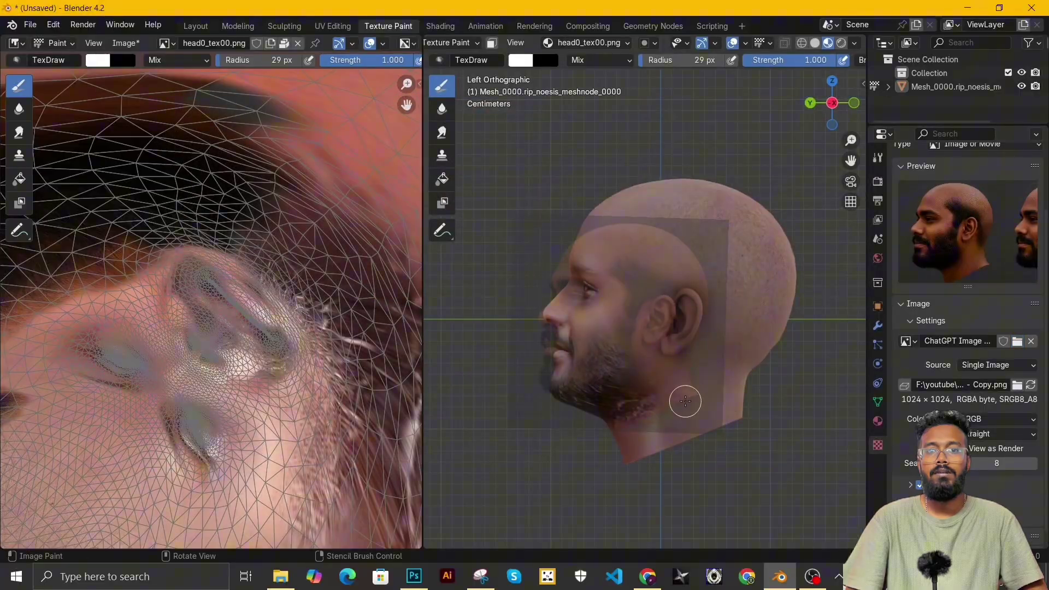
{"action": "mouse_move", "coordinate": [684, 399]}
{"action": "left_mouse_down"}
{"action": "mouse_move", "coordinate": [709, 377]}
{"action": "mouse_move", "coordinate": [646, 323]}
{"action": "mouse_move", "coordinate": [654, 254]}
{"action": "left_mouse_up"}
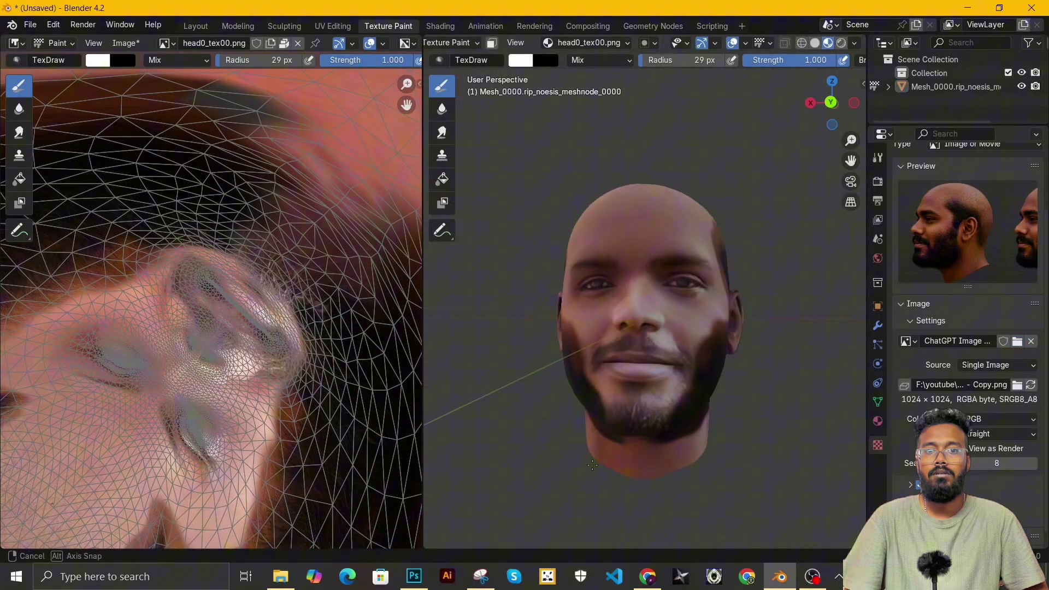
Save the painted head texture under a new file name as a PNG image
{"action": "left_click", "coordinate": [126, 43]}
{"action": "left_click", "coordinate": [142, 196]}
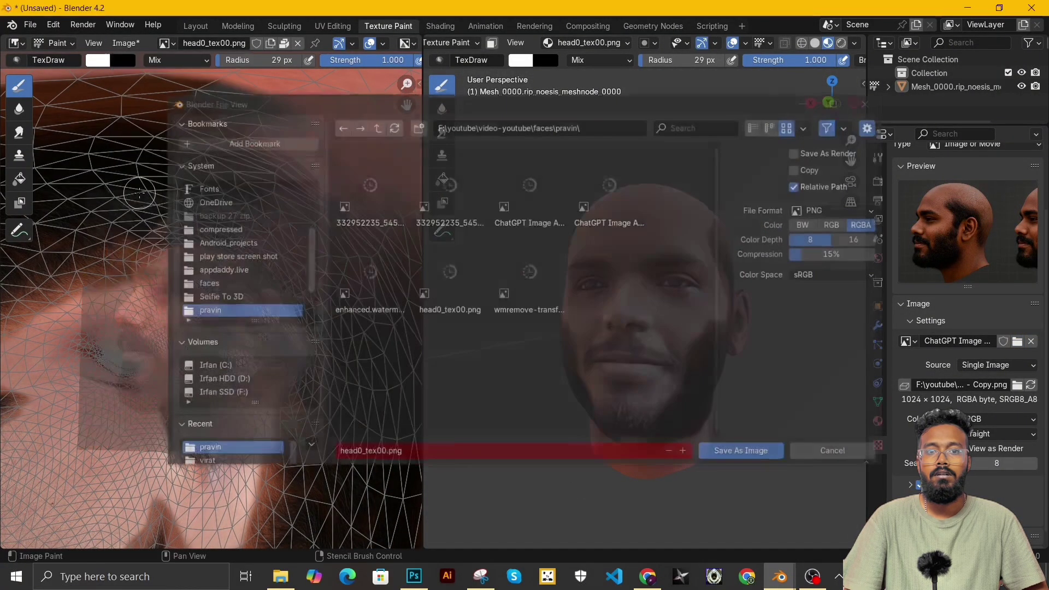
{"action": "left_click", "coordinate": [383, 453]}
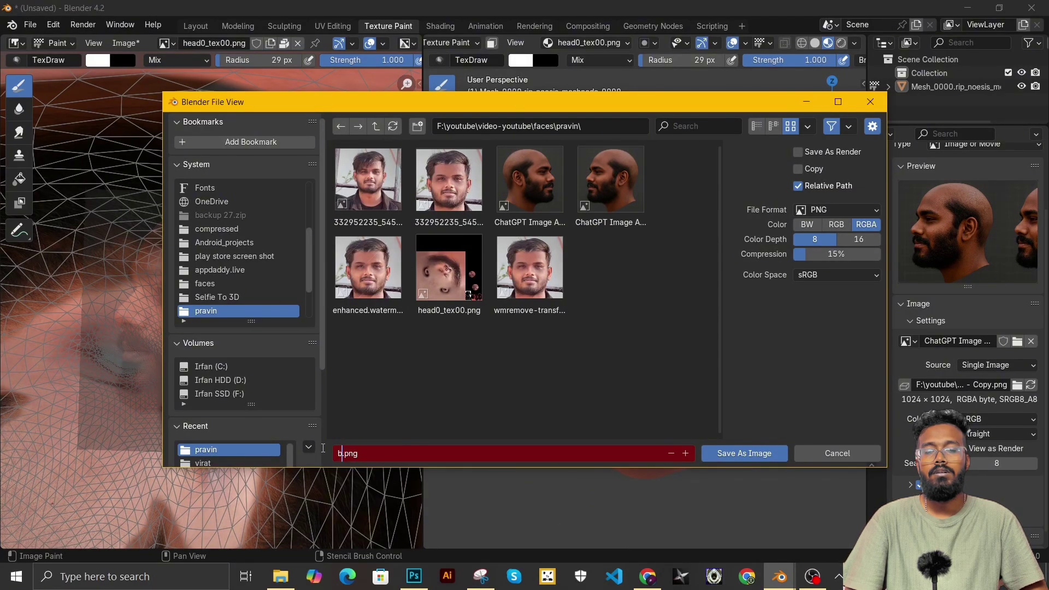
{"action": "key", "text": "Return"}
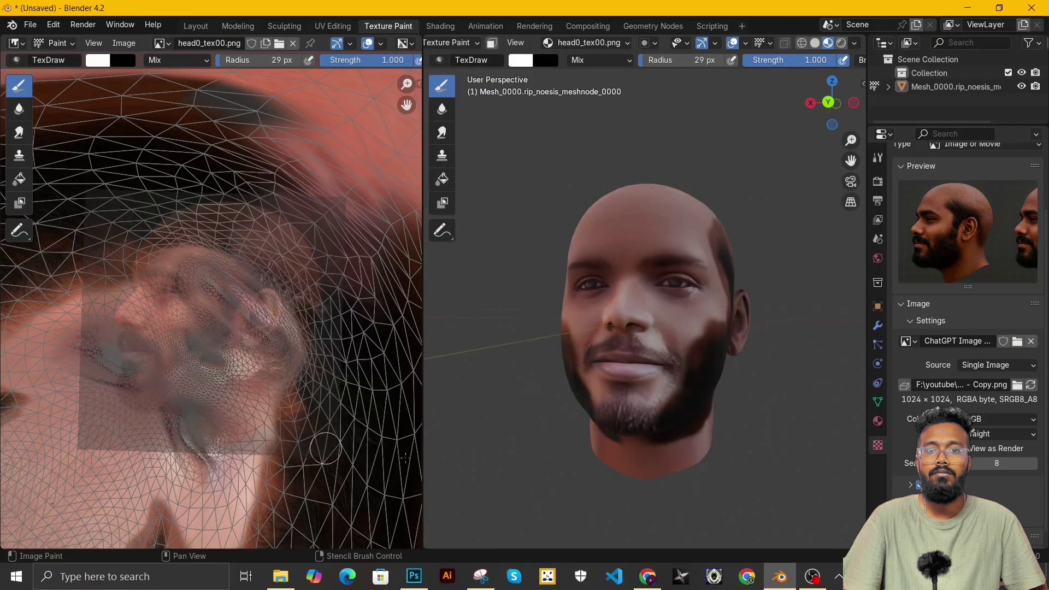
Switch to Photoshop and paint white with an enlarged brush on the beard layer's mask over the side hair, beard and ear areas
{"action": "left_click", "coordinate": [414, 576]}
{"action": "left_click", "coordinate": [519, 31]}
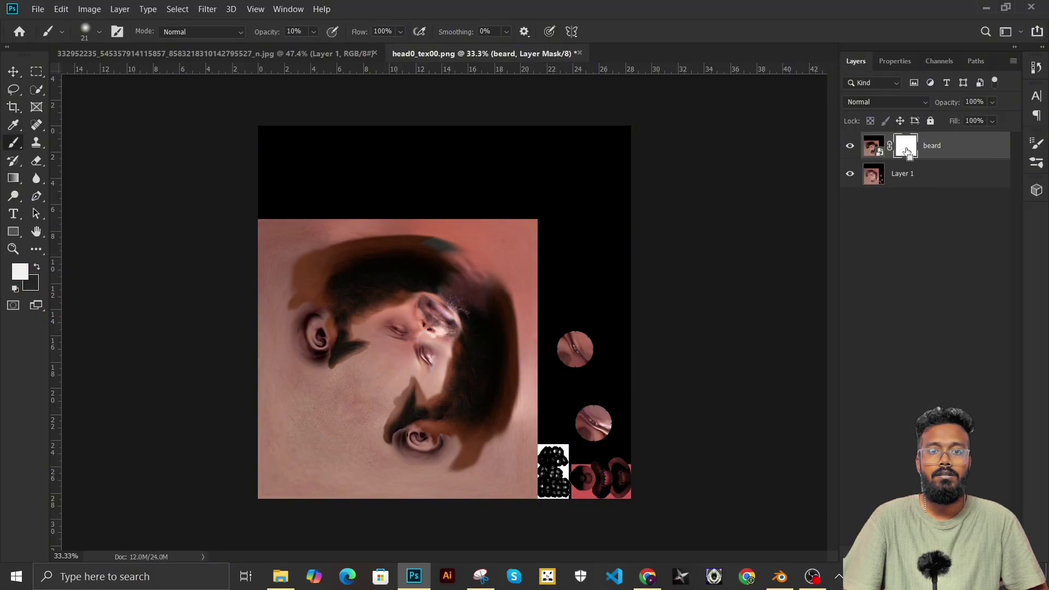
{"action": "left_click", "coordinate": [99, 31]}
{"action": "left_click_drag", "start_coordinate": [104, 75], "coordinate": [142, 75]}
{"action": "scroll", "coordinate": [384, 261], "scroll_direction": "up", "scroll_amount": 7, "text": "alt"}
{"action": "mouse_move", "coordinate": [274, 263]}
{"action": "left_mouse_down"}
{"action": "mouse_move", "coordinate": [597, 379]}
{"action": "mouse_move", "coordinate": [306, 330]}
{"action": "left_mouse_up"}
{"action": "scroll", "coordinate": [546, 356], "scroll_direction": "down", "scroll_amount": 3}
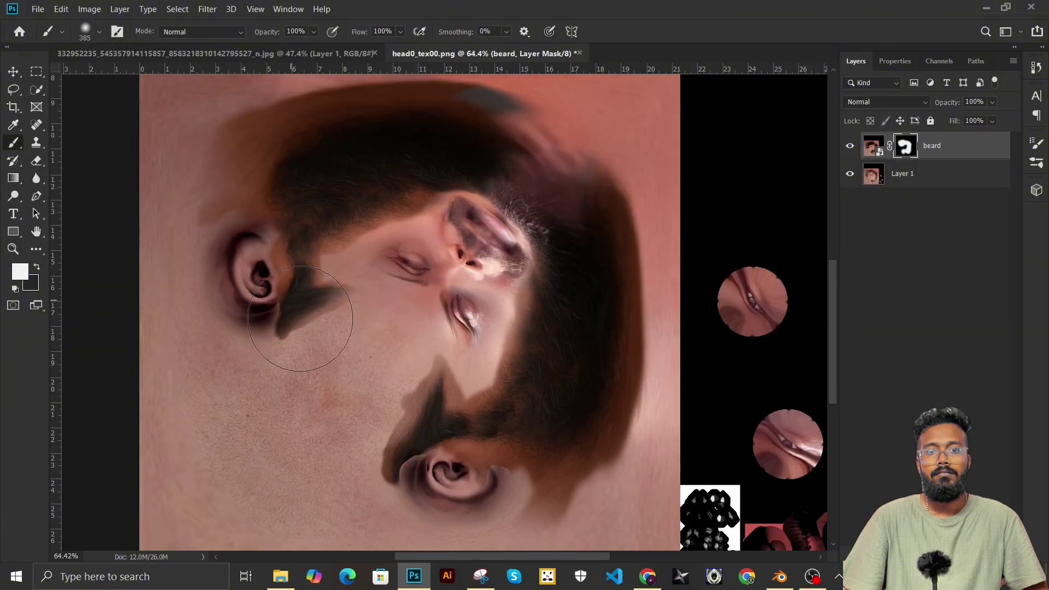
Paint black at 48% opacity with a 152 px brush on the beard layer's mask to fade the orange outer edges of the beard
{"action": "left_click", "coordinate": [99, 32]}
{"action": "left_click", "coordinate": [36, 267]}
{"action": "left_click_drag", "start_coordinate": [615, 245], "coordinate": [639, 449]}
{"action": "scroll", "coordinate": [640, 437], "scroll_direction": "down", "scroll_amount": 3}
{"action": "left_click_drag", "start_coordinate": [465, 448], "coordinate": [644, 398]}
{"action": "scroll", "coordinate": [465, 410], "scroll_direction": "up", "scroll_amount": 6, "text": "alt"}
{"action": "left_click_drag", "start_coordinate": [393, 404], "coordinate": [396, 223]}
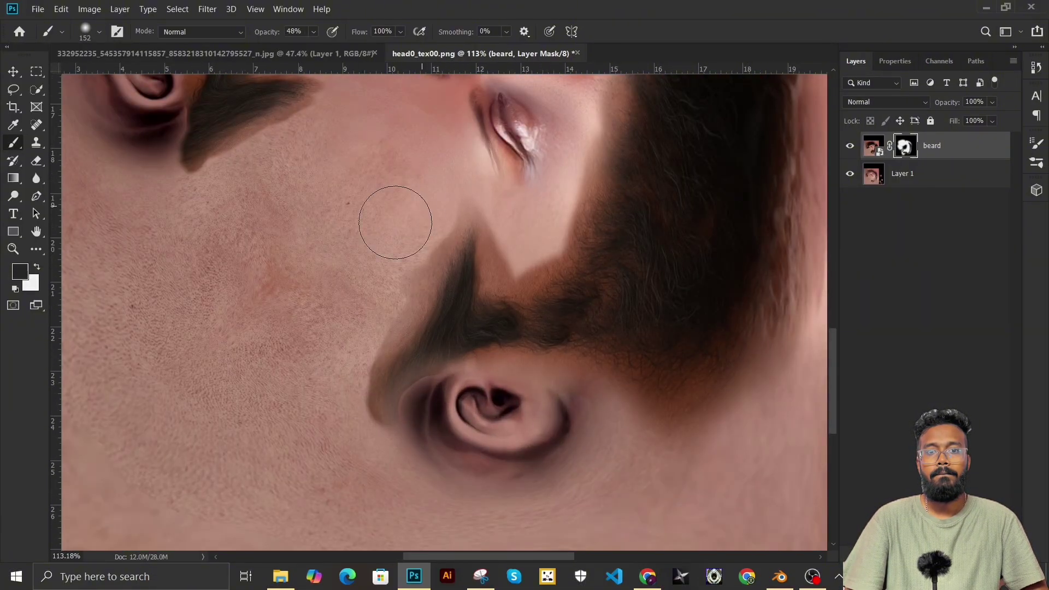
Blend the mask edges around the lower ear, sideburn and outer beard by painting black on the beard layer's mask
{"action": "scroll", "coordinate": [465, 230], "scroll_direction": "up", "scroll_amount": 5, "text": "alt"}
{"action": "left_click_drag", "start_coordinate": [432, 322], "coordinate": [499, 378]}
{"action": "scroll", "coordinate": [499, 378], "scroll_direction": "down", "scroll_amount": 5, "text": "alt"}
{"action": "left_click_drag", "start_coordinate": [394, 426], "coordinate": [667, 277]}
{"action": "scroll", "coordinate": [668, 277], "scroll_direction": "down", "scroll_amount": 7, "text": "alt"}
Raise the beard layer's brightness with Brightness/Contrast, and lower its saturation and raise its lightness with Hue/Saturation
{"action": "left_click", "coordinate": [874, 146]}
{"action": "left_click", "coordinate": [89, 9]}
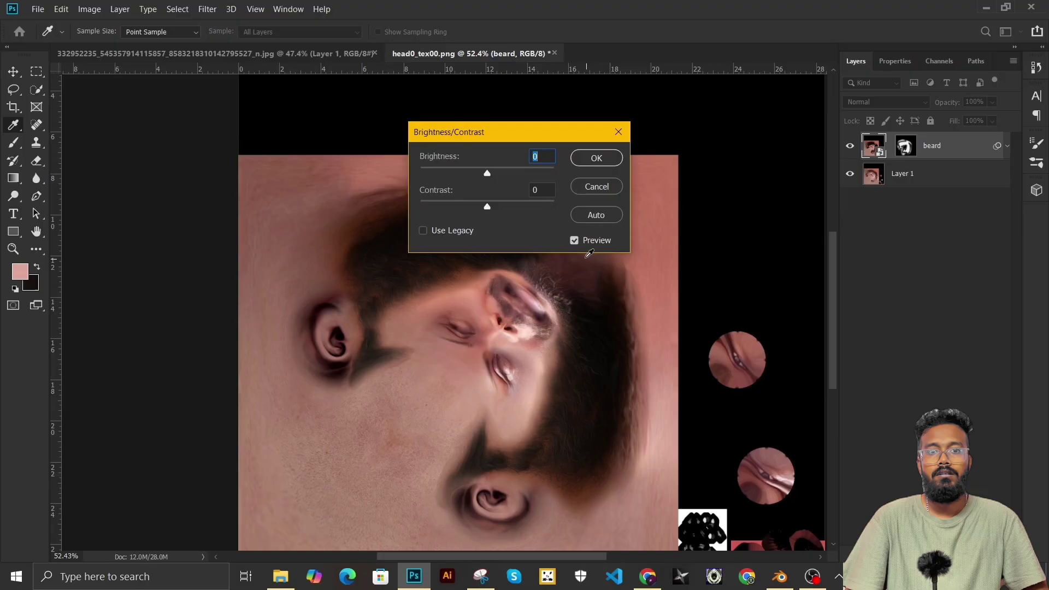
{"action": "left_click_drag", "start_coordinate": [487, 174], "coordinate": [500, 174]}
{"action": "left_click", "coordinate": [597, 158]}
{"action": "key", "text": "ctrl+u"}
{"action": "left_click_drag", "start_coordinate": [487, 259], "coordinate": [494, 259]}
{"action": "mouse_move", "coordinate": [487, 225]}
{"action": "left_mouse_down"}
{"action": "mouse_move", "coordinate": [450, 226]}
{"action": "mouse_move", "coordinate": [470, 226]}
{"action": "left_mouse_up"}
{"action": "left_click", "coordinate": [642, 120]}
Refine the beard layer's mask with a black 89 px brush at 48% opacity to blend the beard edges into the face
{"action": "left_click", "coordinate": [906, 146]}
{"action": "mouse_move", "coordinate": [749, 175]}
{"action": "left_mouse_down"}
{"action": "mouse_move", "coordinate": [601, 191]}
{"action": "mouse_move", "coordinate": [332, 183]}
{"action": "mouse_move", "coordinate": [450, 199]}
{"action": "left_mouse_up"}
{"action": "scroll", "coordinate": [450, 199], "scroll_direction": "up", "scroll_amount": 2, "text": "alt"}
{"action": "scroll", "coordinate": [448, 339], "scroll_direction": "up", "scroll_amount": 12, "text": "alt"}
{"action": "right_click_drag", "start_coordinate": [584, 276], "coordinate": [470, 276], "text": "alt"}
{"action": "scroll", "coordinate": [585, 277], "scroll_direction": "down", "scroll_amount": 12, "text": "alt"}
{"action": "scroll", "coordinate": [534, 427], "scroll_direction": "up", "scroll_amount": 8, "text": "alt"}
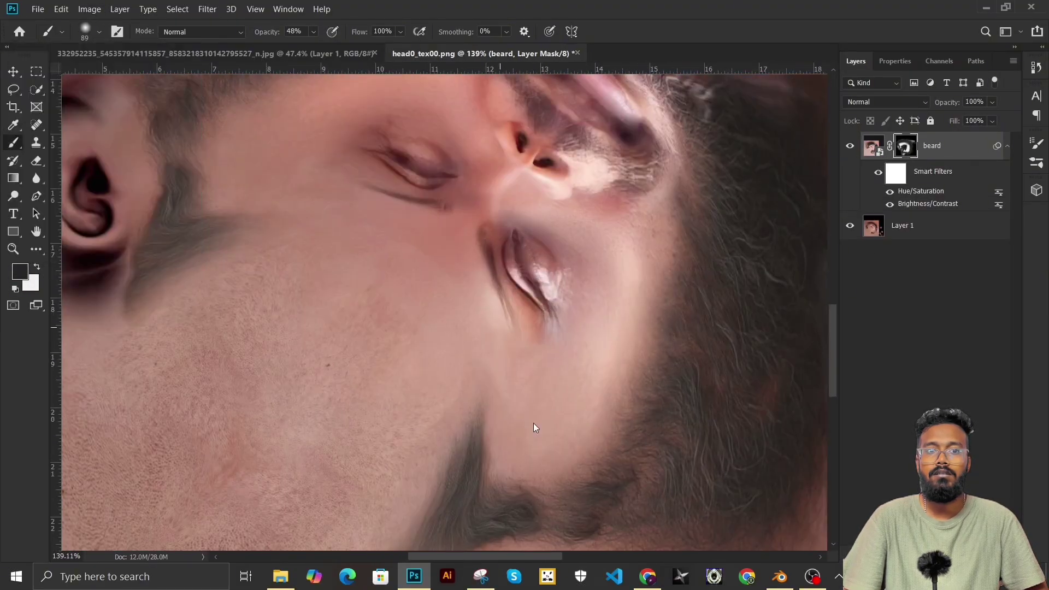
{"action": "scroll", "coordinate": [374, 283], "scroll_direction": "down", "scroll_amount": 9, "text": "alt"}
Export the edited head texture as face.png in the pravin folder
{"action": "left_click", "coordinate": [36, 9]}
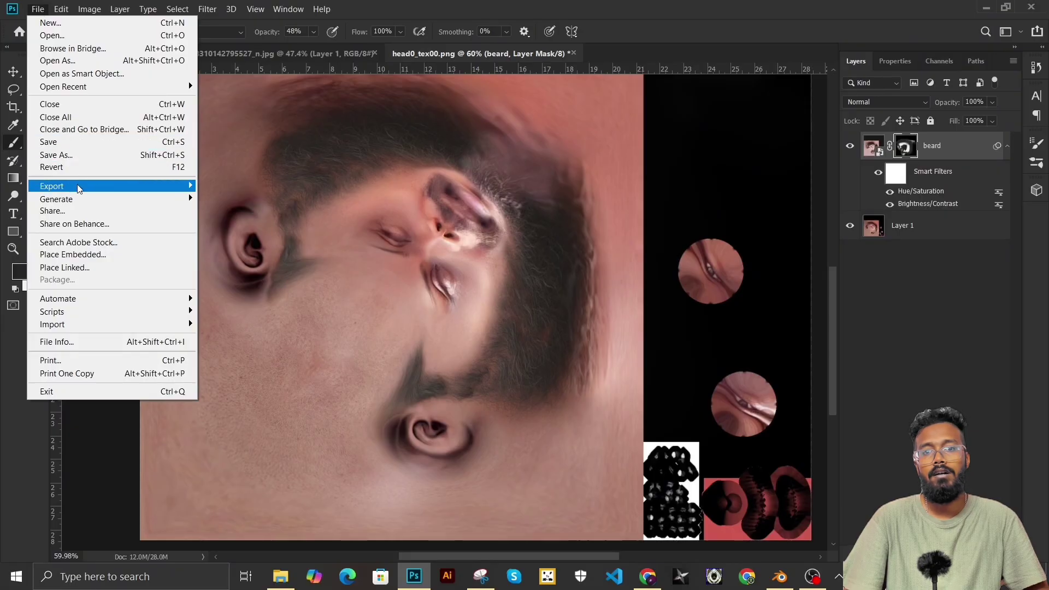
{"action": "mouse_move", "coordinate": [80, 187]}
{"action": "left_click", "coordinate": [235, 184]}
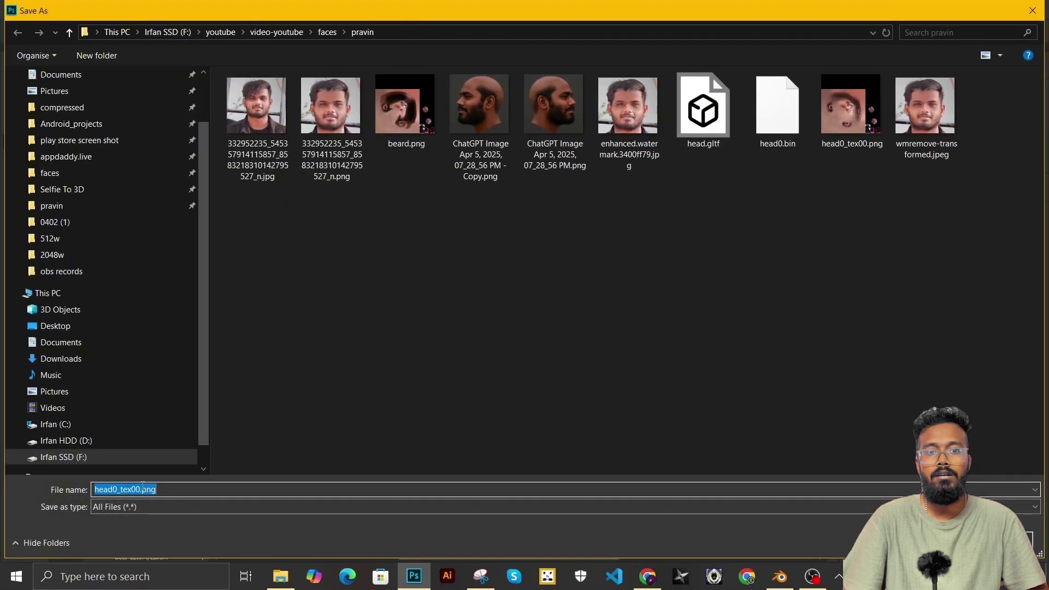
{"action": "key", "text": "Return"}
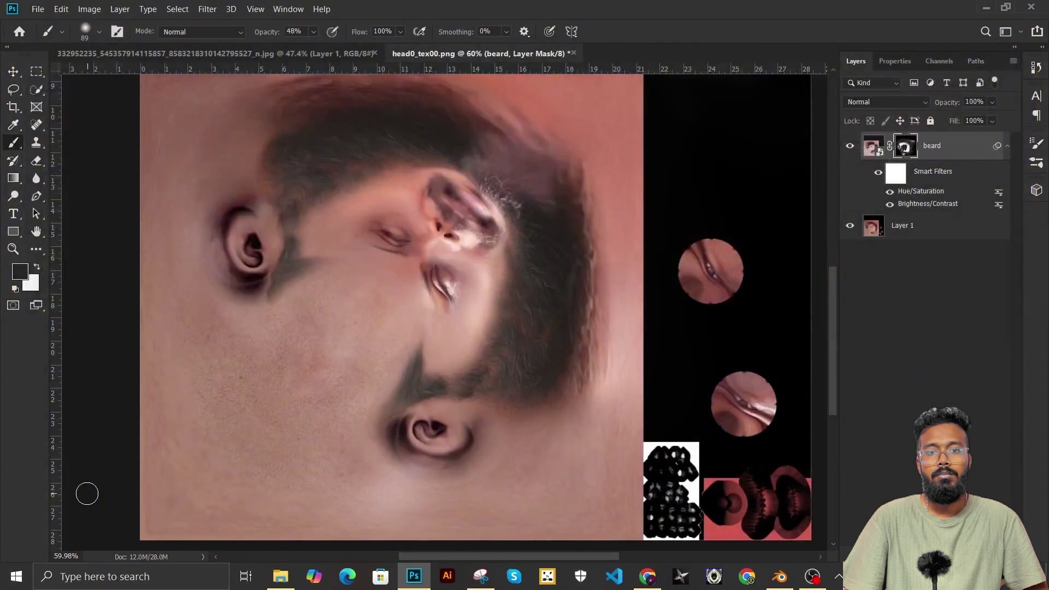
Switch to Blender's Layout workspace and load face.png as the Base Color image texture of the head's mat0 material
{"action": "left_click", "coordinate": [775, 583]}
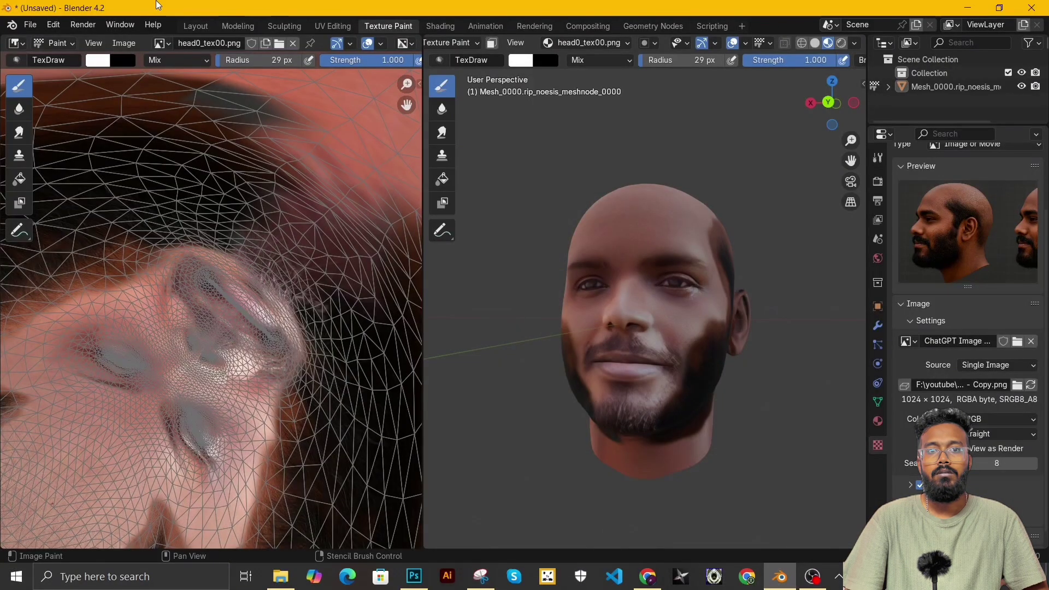
{"action": "left_click", "coordinate": [198, 26]}
{"action": "scroll", "coordinate": [477, 350], "scroll_direction": "up", "scroll_amount": 2}
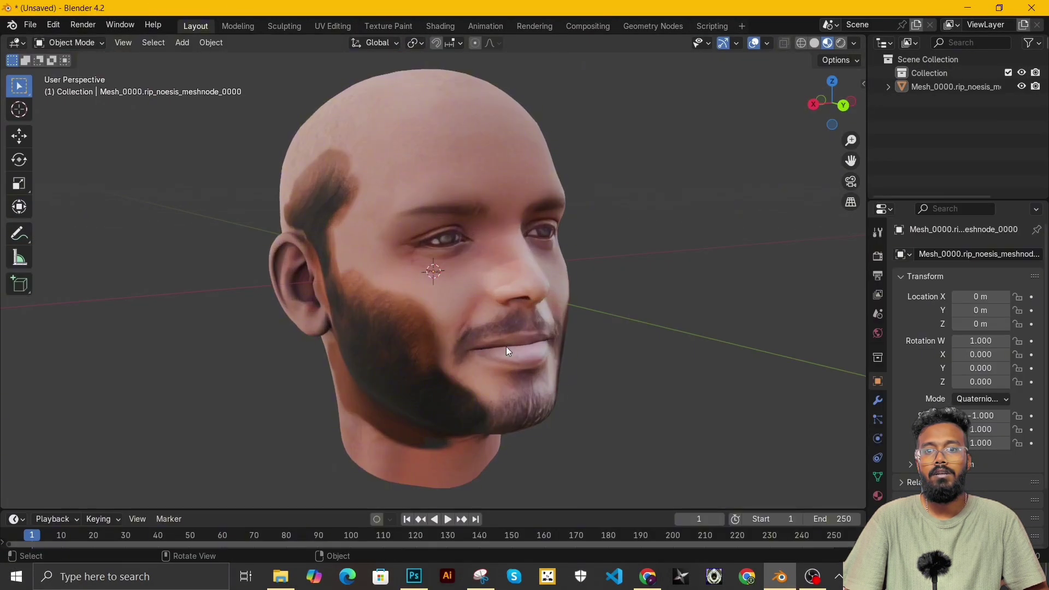
{"action": "left_click", "coordinate": [519, 326]}
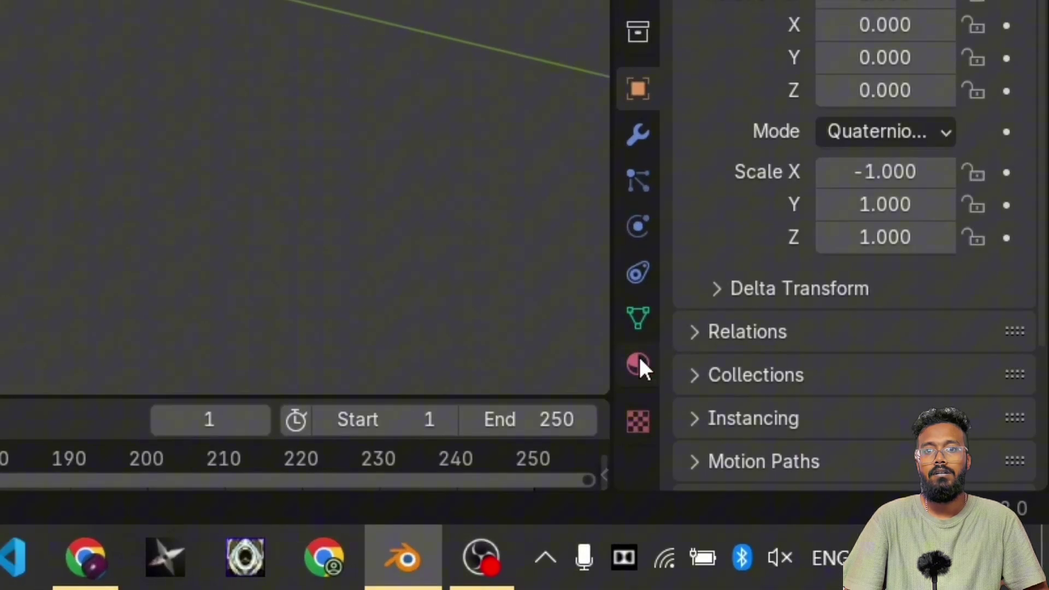
{"action": "left_click", "coordinate": [878, 495]}
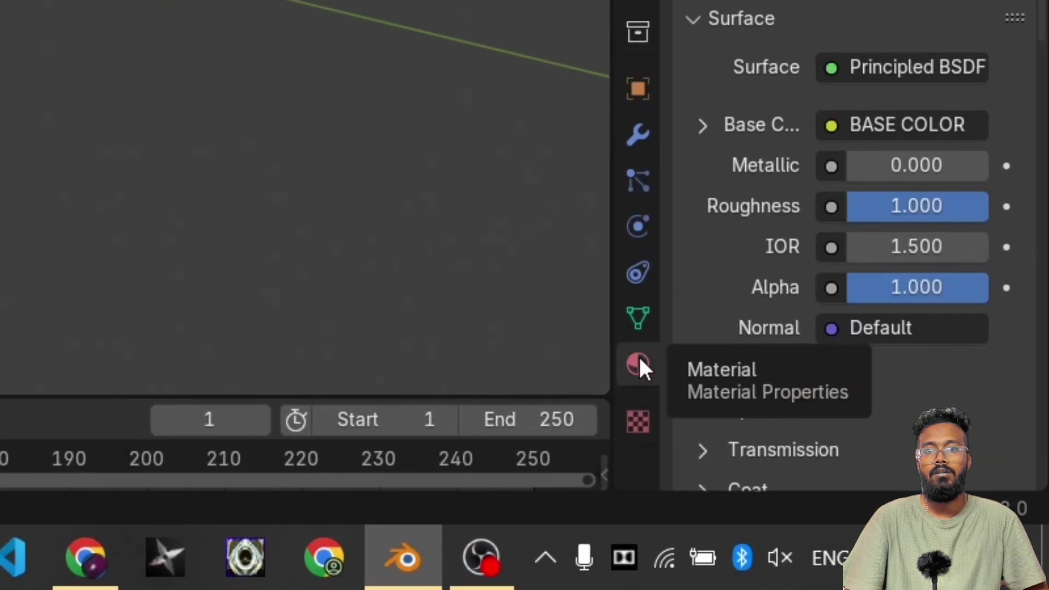
{"action": "left_click", "coordinate": [831, 131]}
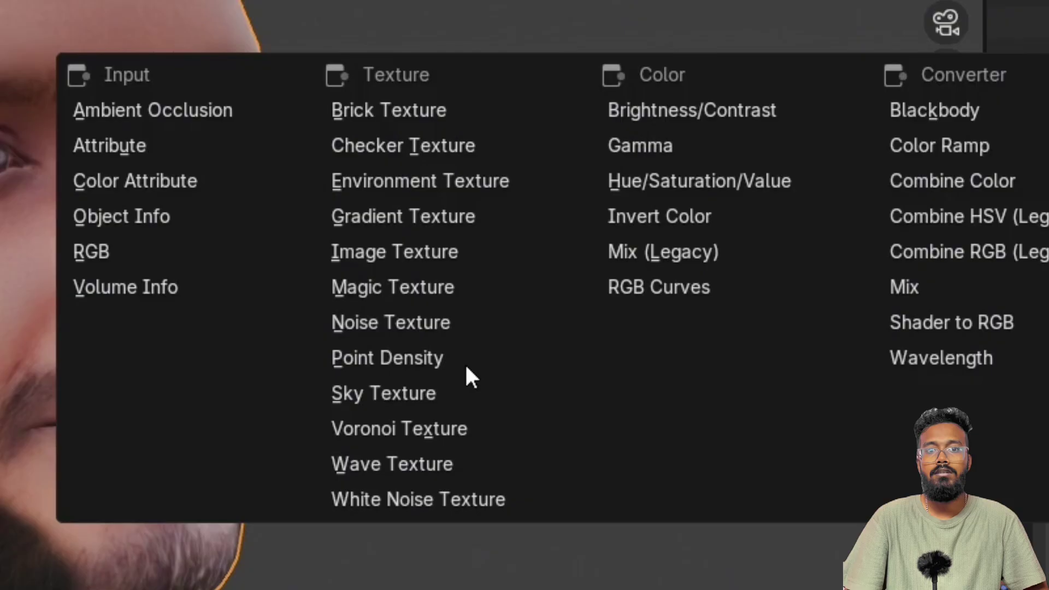
{"action": "left_click", "coordinate": [404, 252]}
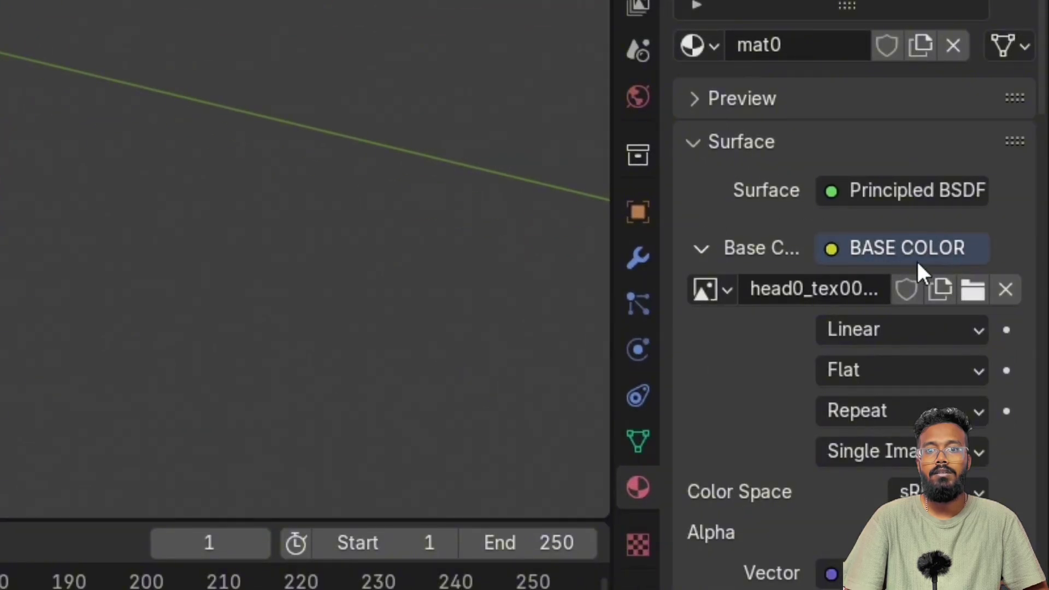
{"action": "left_click", "coordinate": [969, 290]}
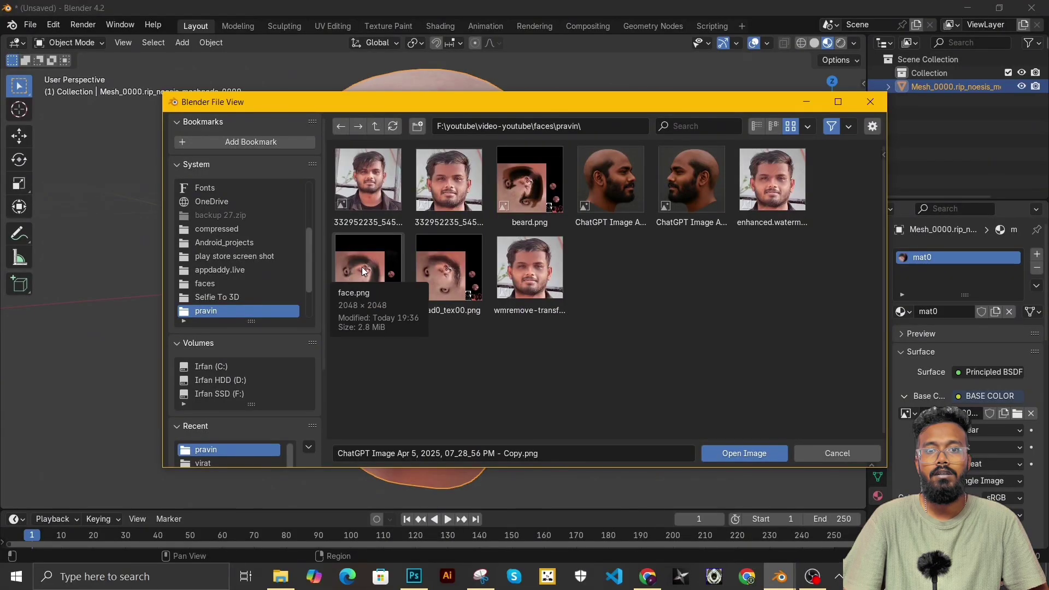
{"action": "double_click", "coordinate": [362, 268]}
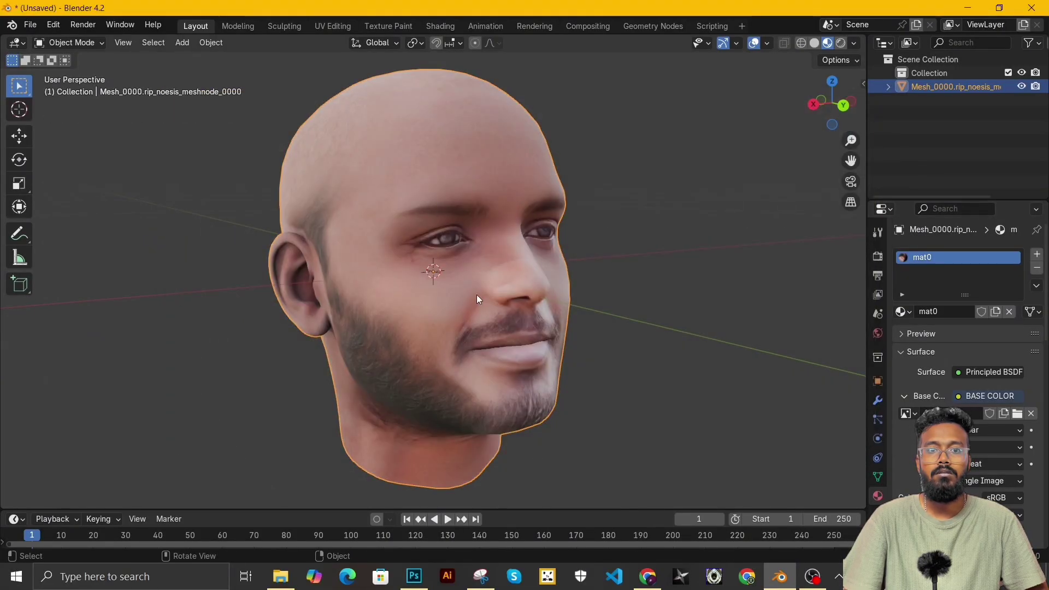
Inspect the beard on the head's side up close and compare its shape with the reference photo in the browser
{"action": "middle_click_drag", "start_coordinate": [477, 294], "coordinate": [490, 390]}
{"action": "scroll", "coordinate": [448, 341], "scroll_direction": "up", "scroll_amount": 5}
{"action": "scroll", "coordinate": [459, 366], "scroll_direction": "up", "scroll_amount": 6}
{"action": "middle_click_drag", "start_coordinate": [416, 313], "coordinate": [459, 329]}
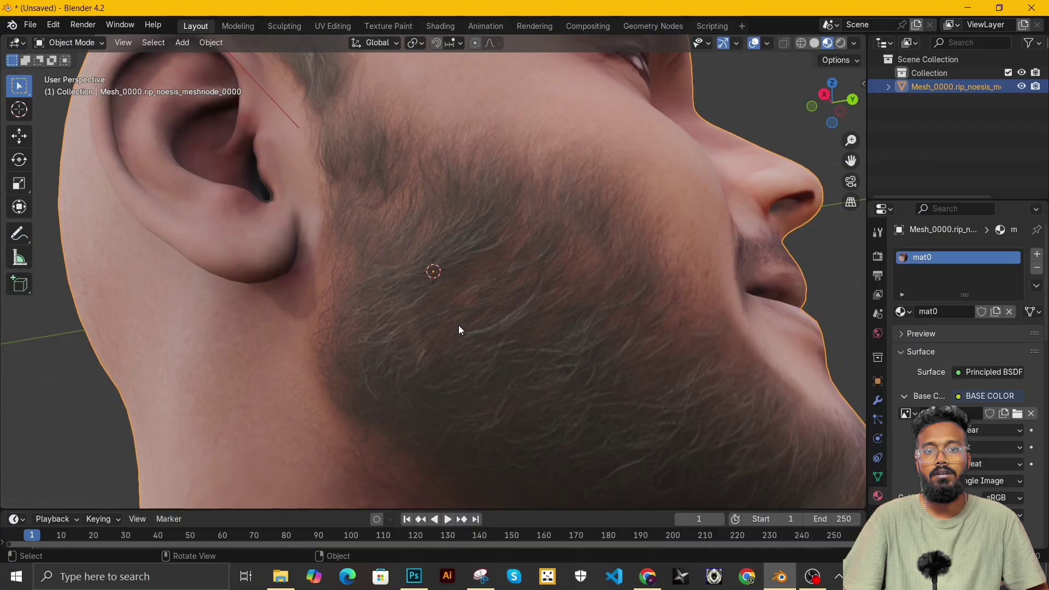
{"action": "key", "text": "alt+Tab"}
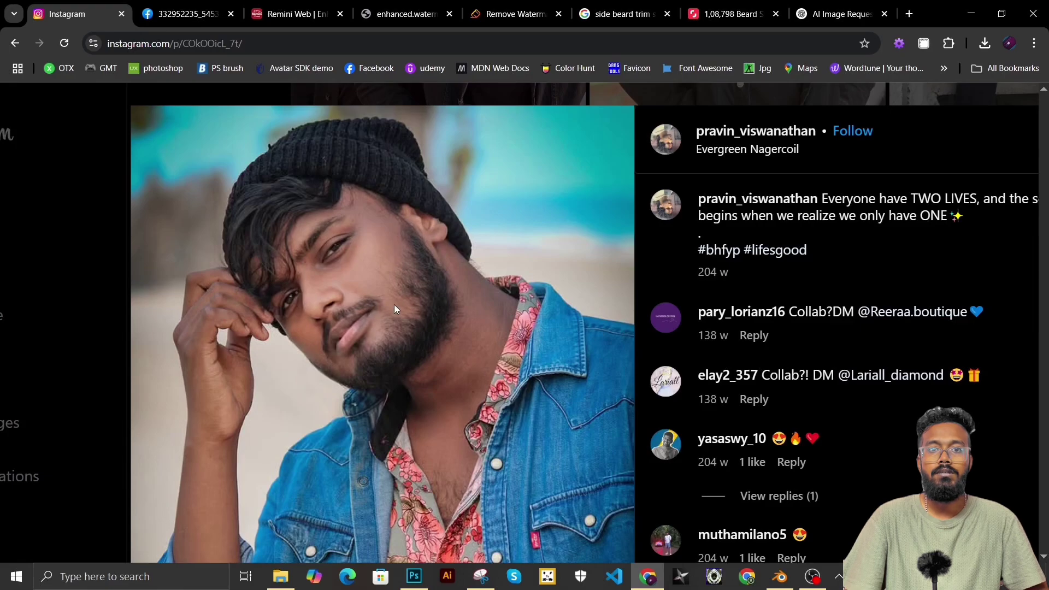
{"action": "left_click", "coordinate": [971, 16]}
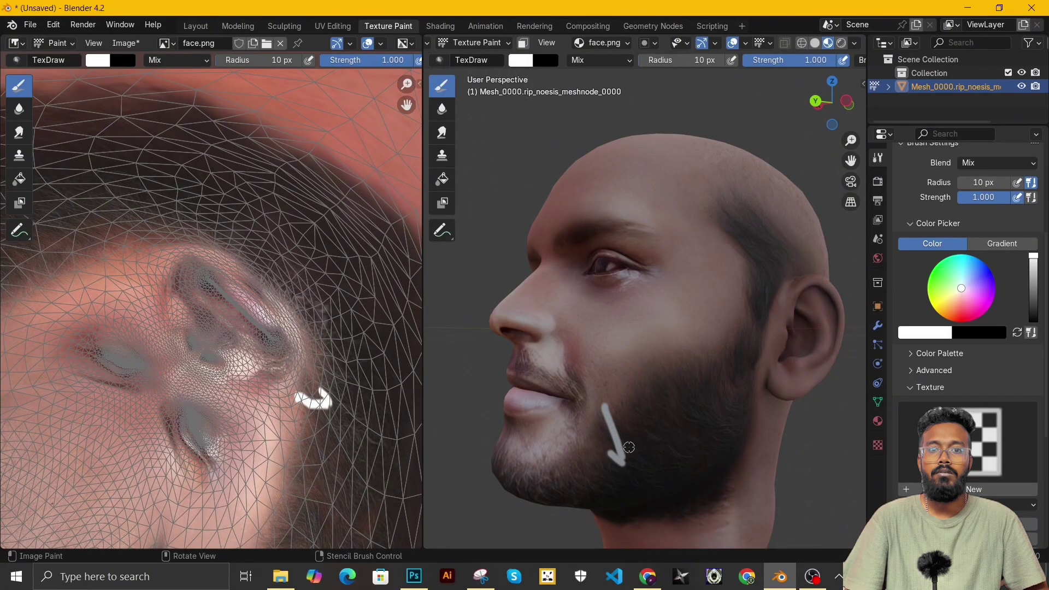
Paint white arrow markers on the beard's front edge on both cheeks with a 10 px brush in Texture Paint
{"action": "middle_click_drag", "start_coordinate": [623, 462], "coordinate": [680, 436]}
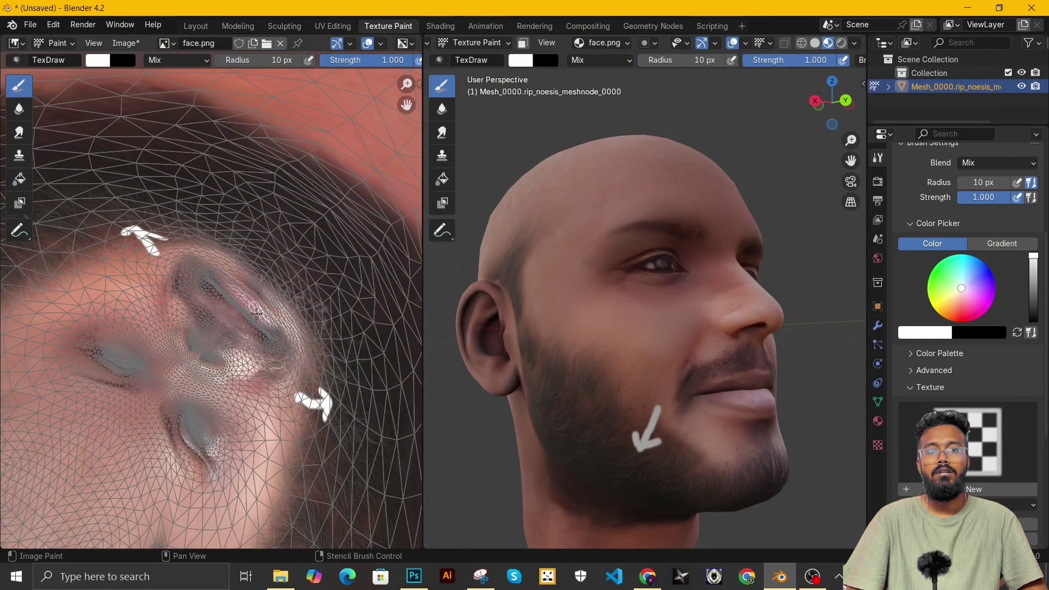
{"action": "scroll", "coordinate": [257, 313], "scroll_direction": "down", "scroll_amount": 2}
{"action": "scroll", "coordinate": [280, 367], "scroll_direction": "up", "scroll_amount": 3}
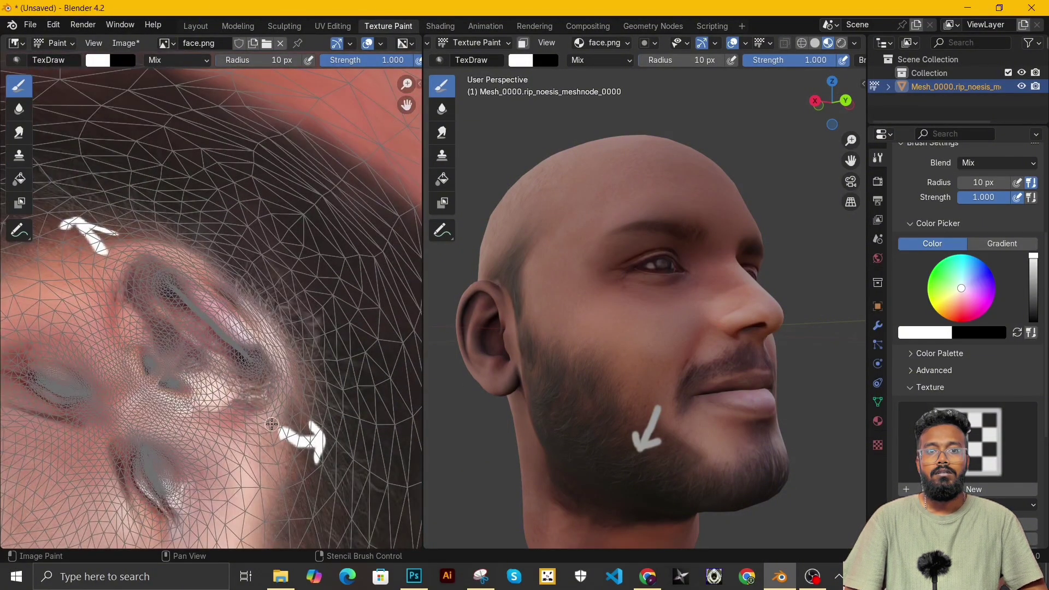
{"action": "scroll", "coordinate": [246, 234], "scroll_direction": "down", "scroll_amount": 1}
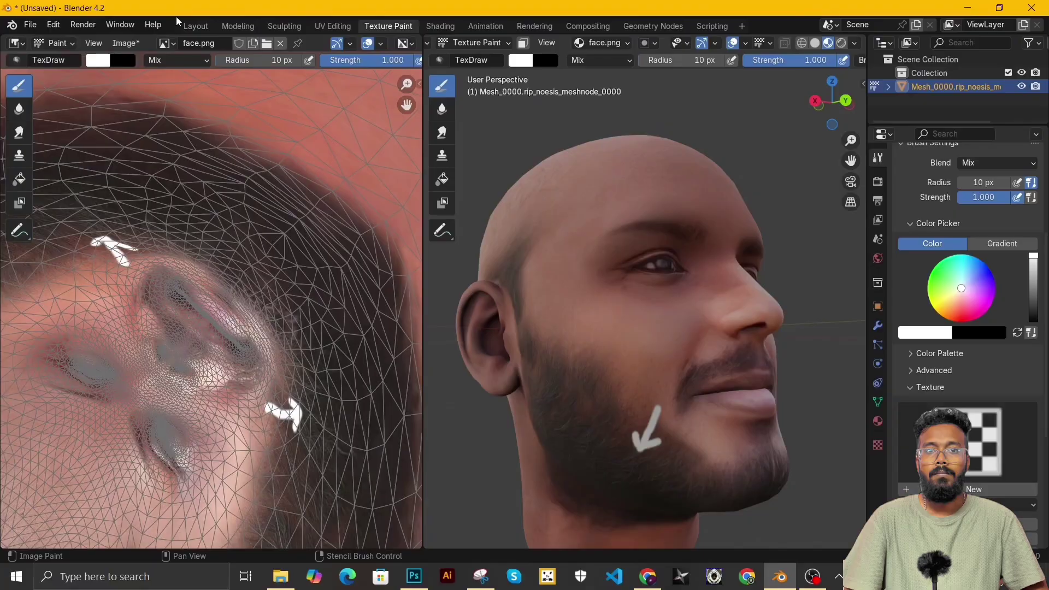
Save the marked texture as a separate PNG image named facearr.png
{"action": "left_click", "coordinate": [125, 43]}
{"action": "left_click", "coordinate": [151, 200]}
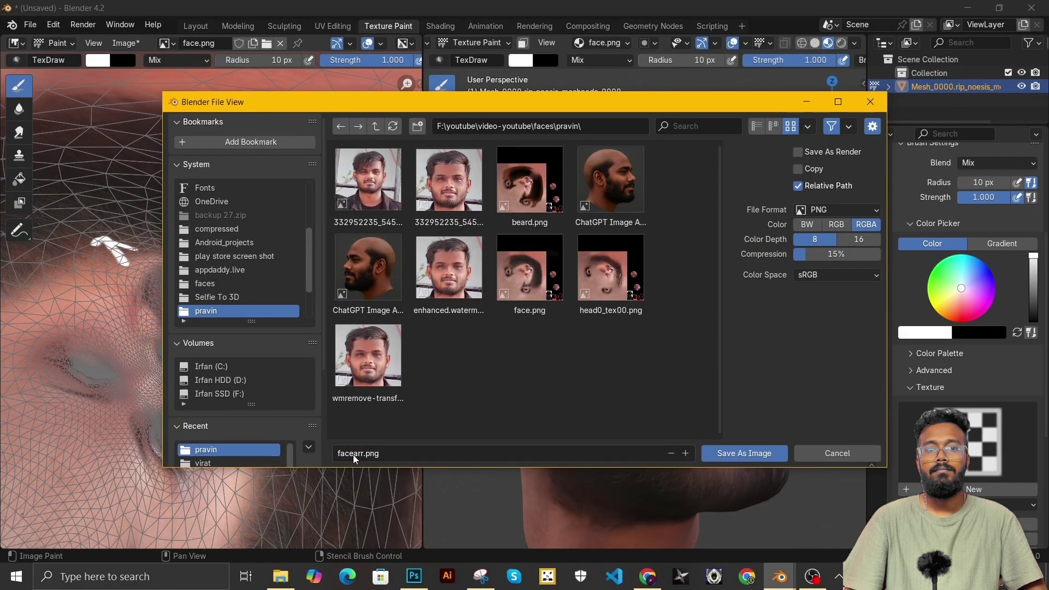
{"action": "left_click", "coordinate": [744, 454]}
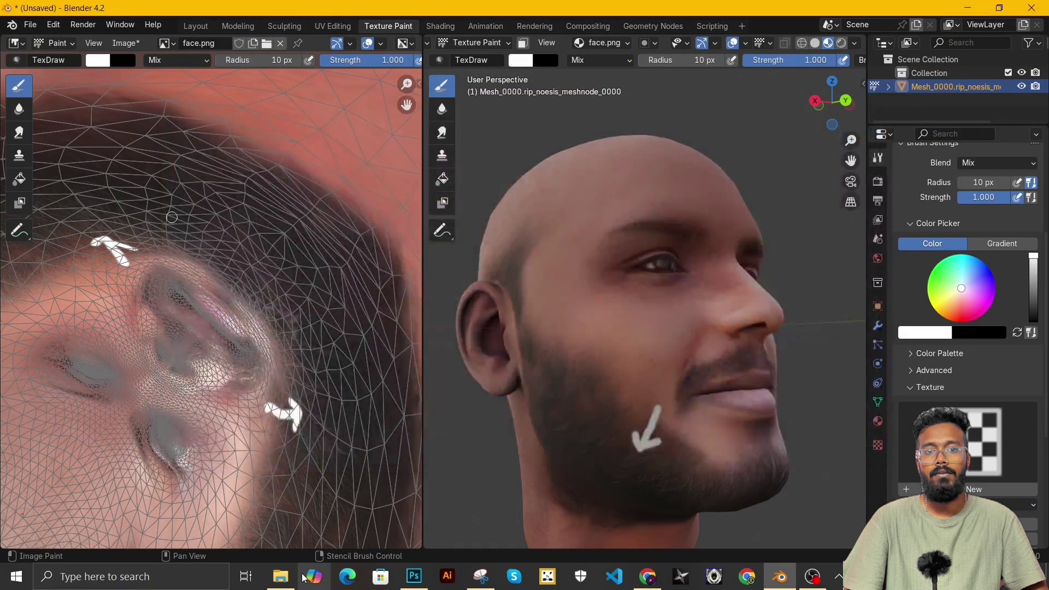
Place facearr.png from the pravin folder into the head0_tex00.png document in Photoshop as a guide layer at 100% scale
{"action": "left_click", "coordinate": [280, 576]}
{"action": "left_click", "coordinate": [524, 359]}
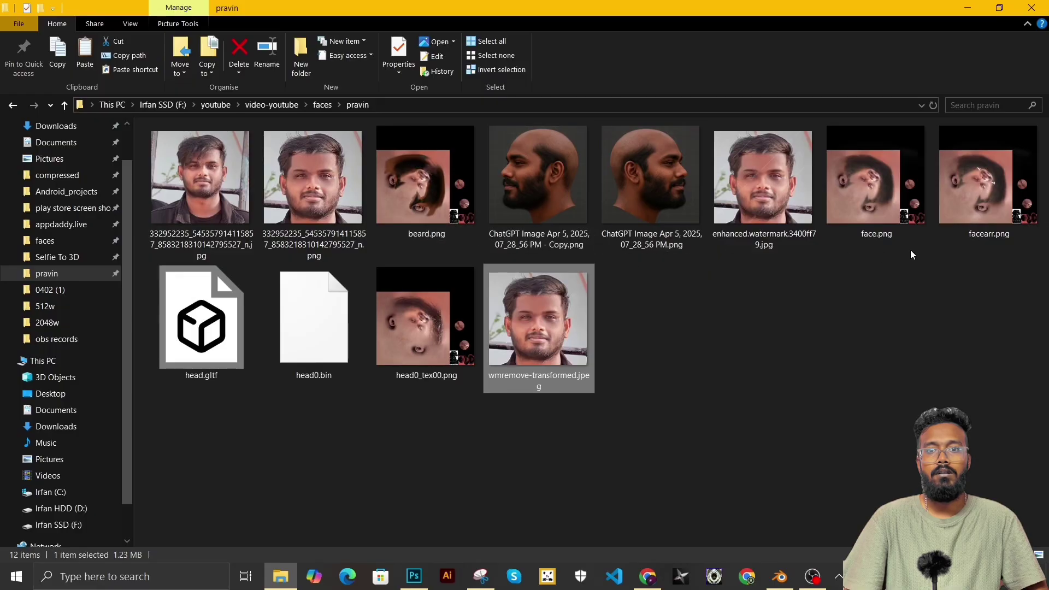
{"action": "left_click", "coordinate": [979, 188]}
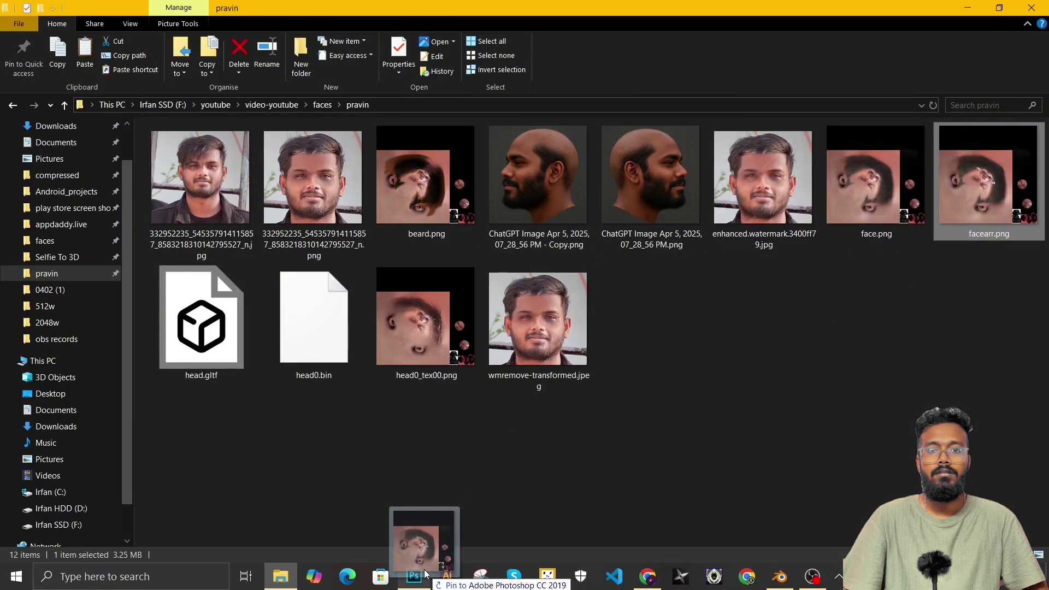
{"action": "left_click_drag", "start_coordinate": [425, 571], "coordinate": [436, 473]}
{"action": "left_click_drag", "start_coordinate": [436, 421], "coordinate": [436, 425]}
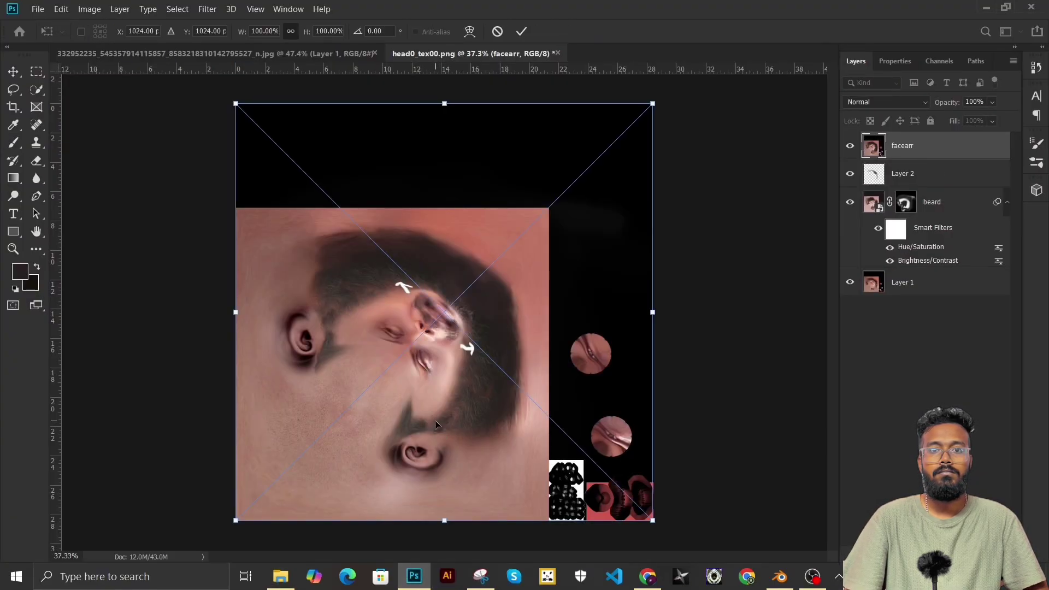
{"action": "left_click", "coordinate": [521, 33]}
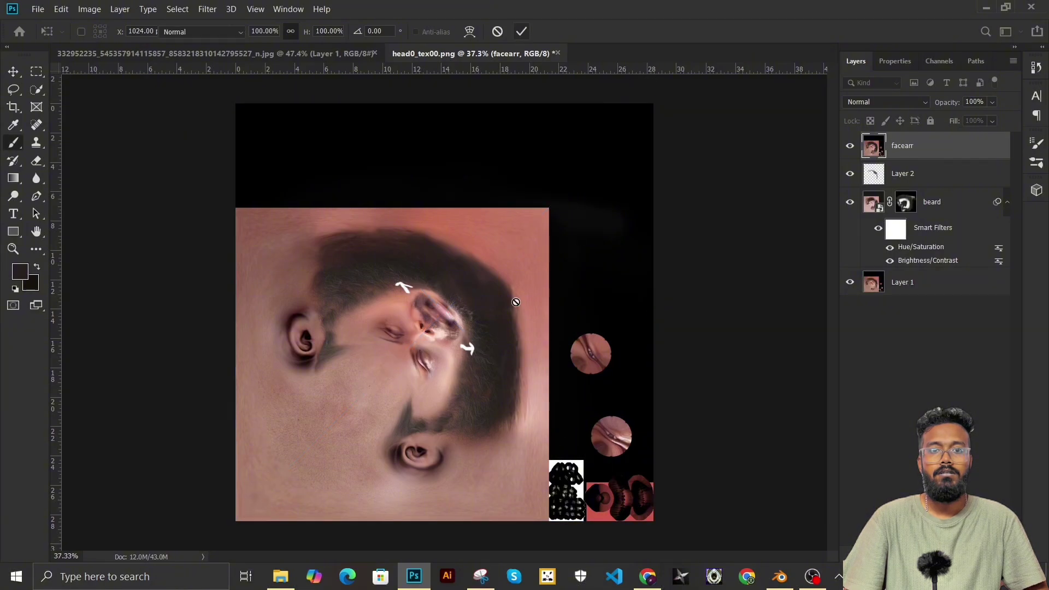
{"action": "scroll", "coordinate": [436, 349], "scroll_direction": "up", "scroll_amount": 6, "text": "alt"}
{"action": "scroll", "coordinate": [435, 349], "scroll_direction": "down", "scroll_amount": 2, "text": "alt"}
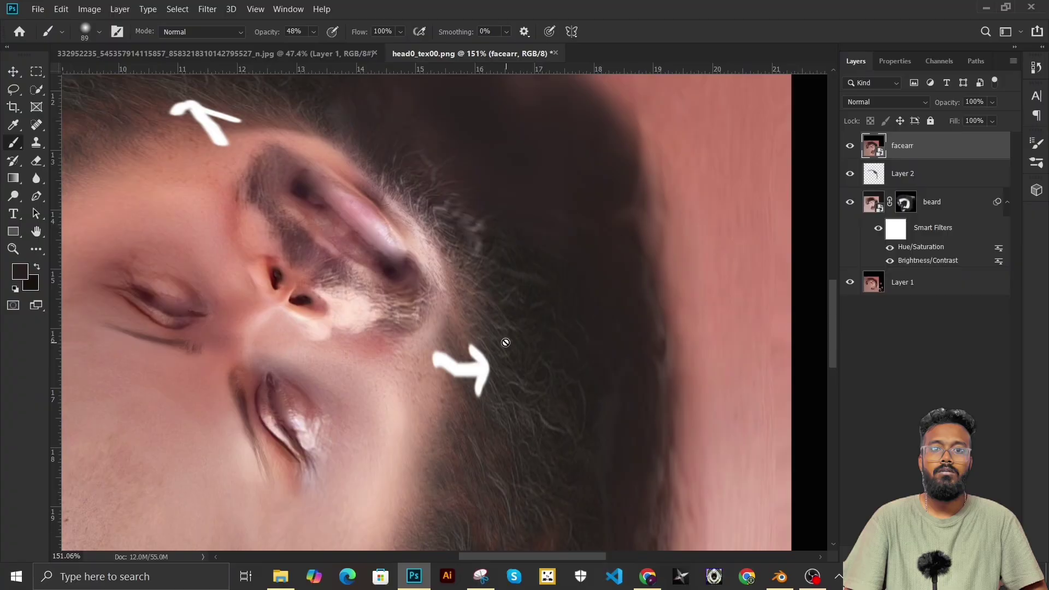
Paint white guide lines along the beard boundary in Blender and add the re-marked facearr image to the Photoshop document at 34% opacity
{"action": "left_click", "coordinate": [780, 577]}
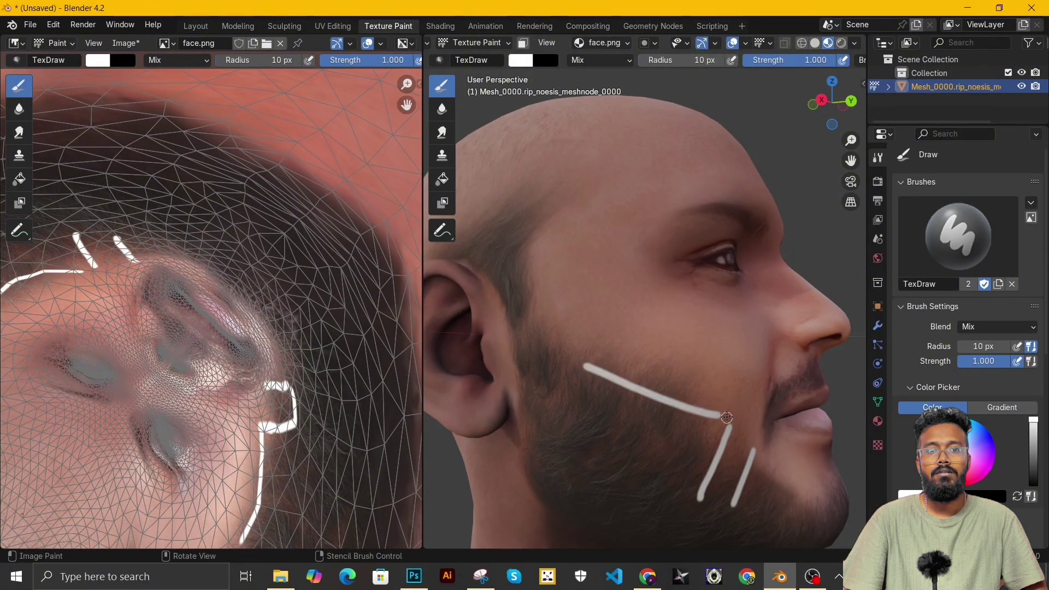
{"action": "left_click", "coordinate": [279, 577]}
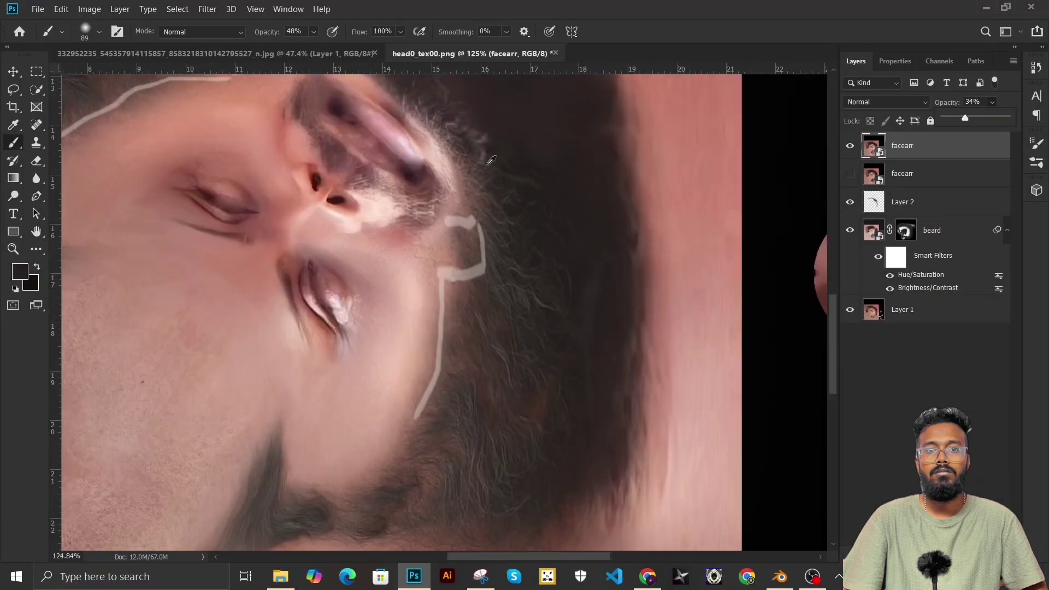
Place rotated copies of the Layer 5 beard patch along the beard edge near the mouth, including one at -54.02° and one at -42.4°
{"action": "key", "text": "ctrl+shift+s"}
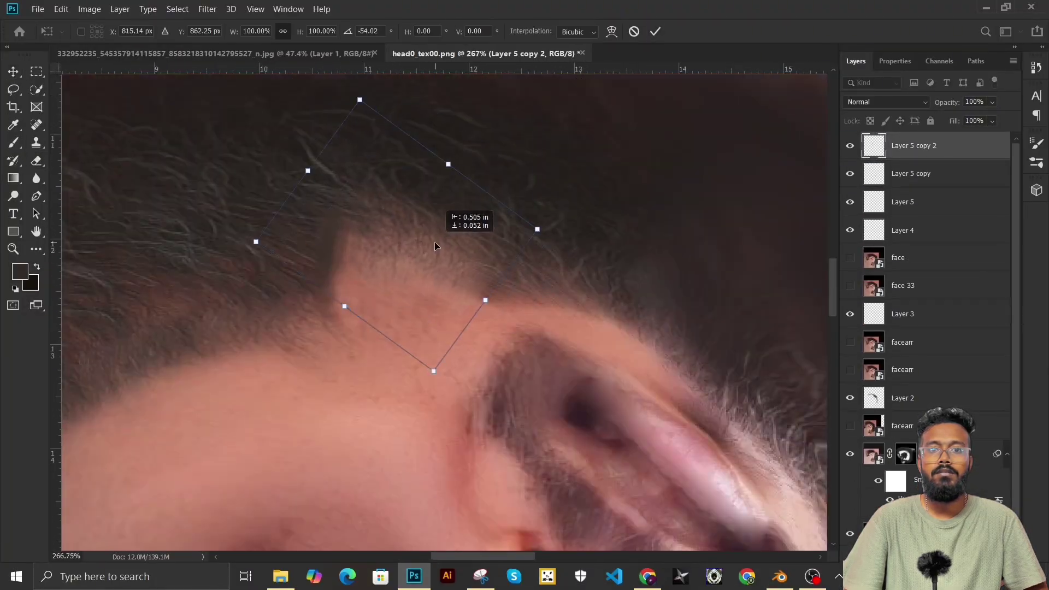
{"action": "key", "text": "Return"}
{"action": "left_click", "coordinate": [98, 32]}
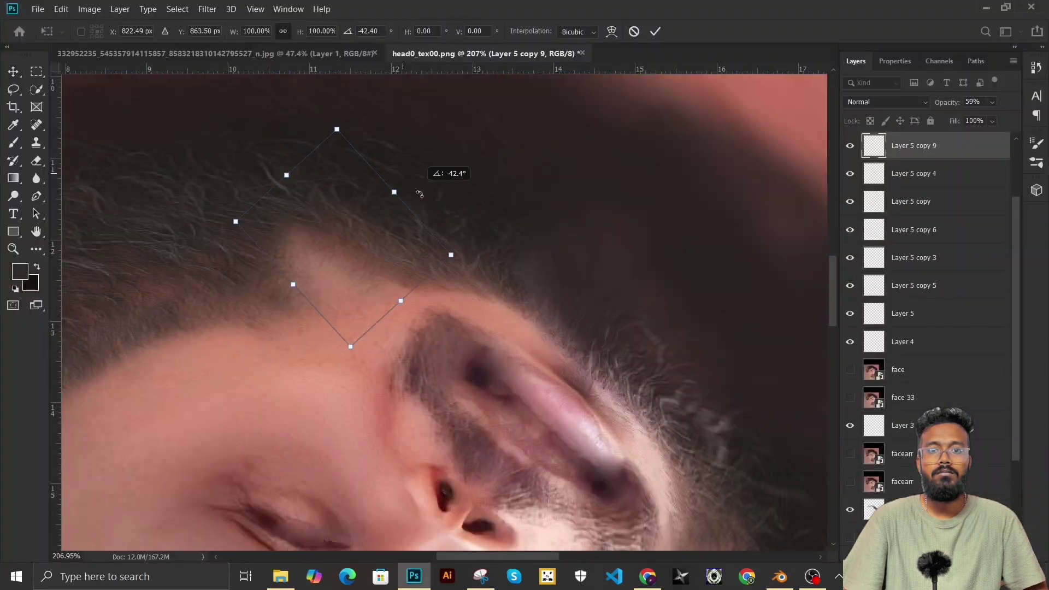
{"action": "key", "text": "Return"}
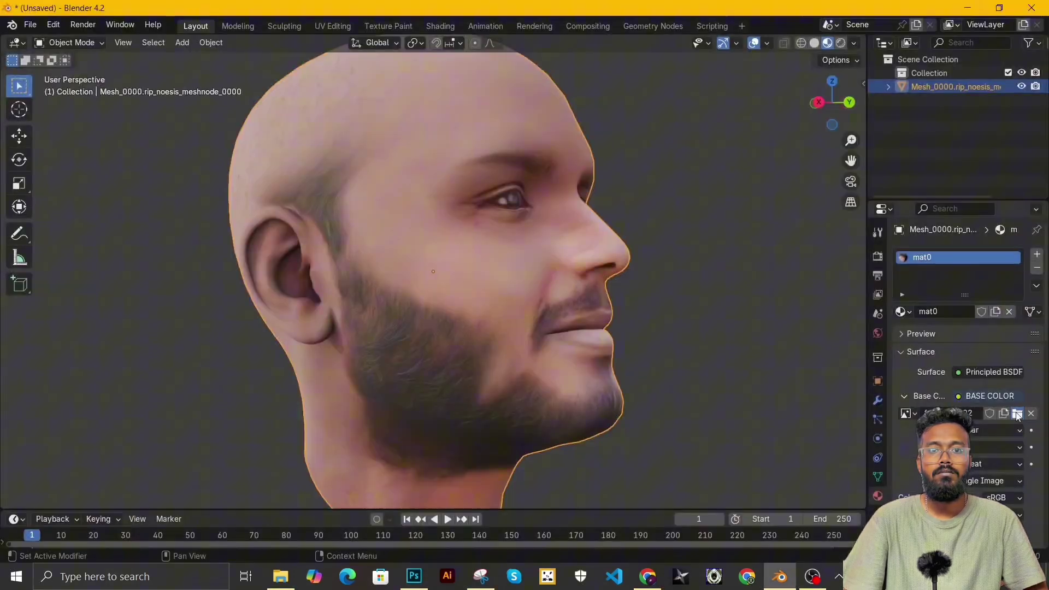
Examine the reshaped beard and cheek on the retextured head in Blender
{"action": "middle_click_drag", "start_coordinate": [612, 407], "coordinate": [655, 430]}
{"action": "scroll", "coordinate": [441, 367], "scroll_direction": "up", "scroll_amount": 5}
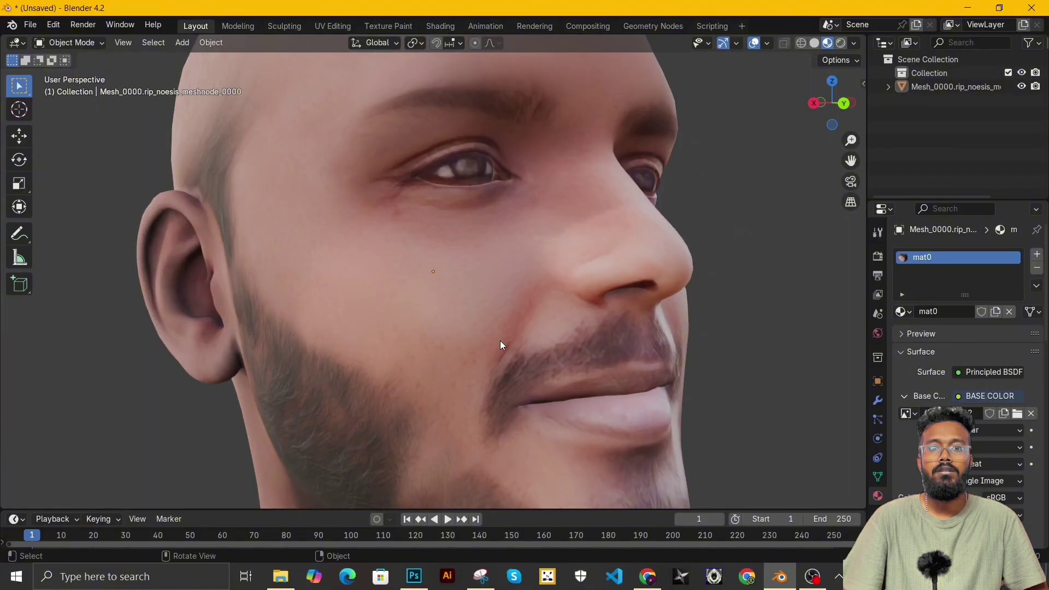
Examine the side of the textured head in Blender and the hairline in the original portrait photo
{"action": "scroll", "coordinate": [486, 358], "scroll_direction": "down", "scroll_amount": 4}
{"action": "middle_click_drag", "start_coordinate": [472, 373], "coordinate": [433, 182]}
{"action": "left_click", "coordinate": [433, 182]}
{"action": "scroll", "coordinate": [611, 348], "scroll_direction": "down", "scroll_amount": 2}
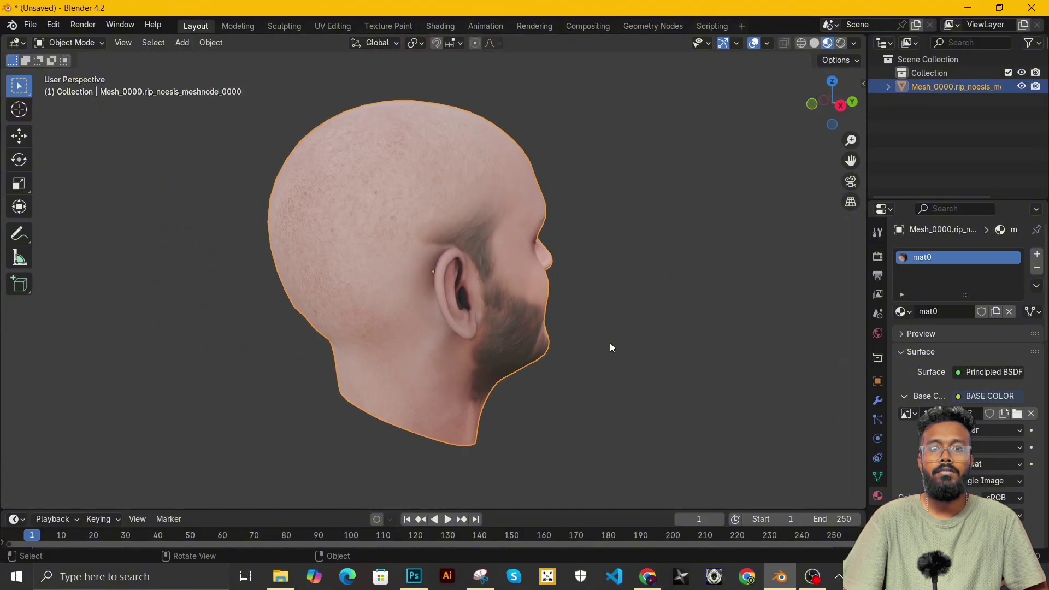
{"action": "middle_click_drag", "start_coordinate": [610, 343], "coordinate": [528, 337]}
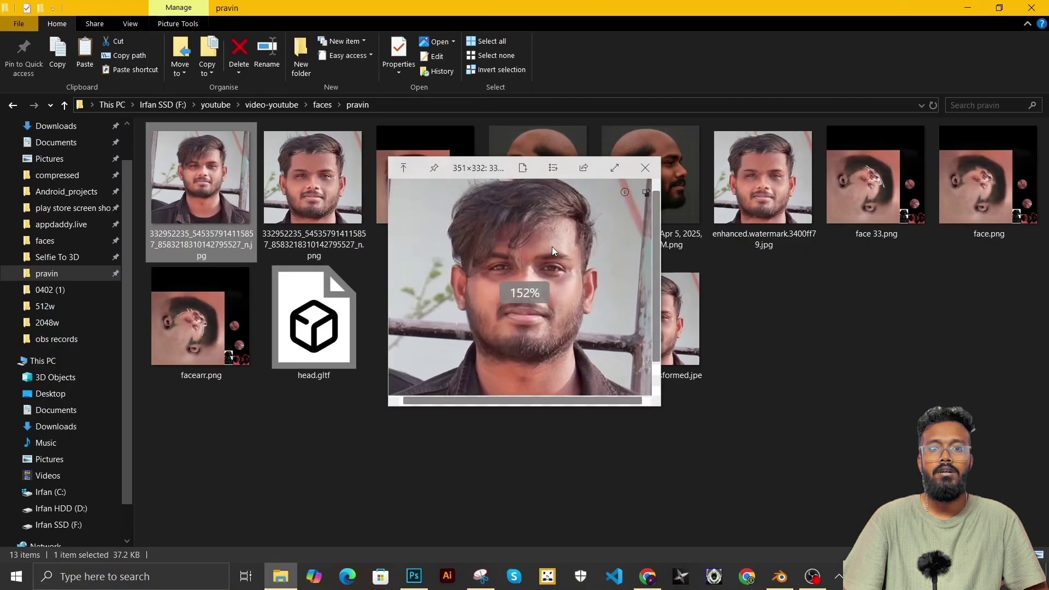
{"action": "scroll", "coordinate": [552, 247], "scroll_direction": "up", "scroll_amount": 3}
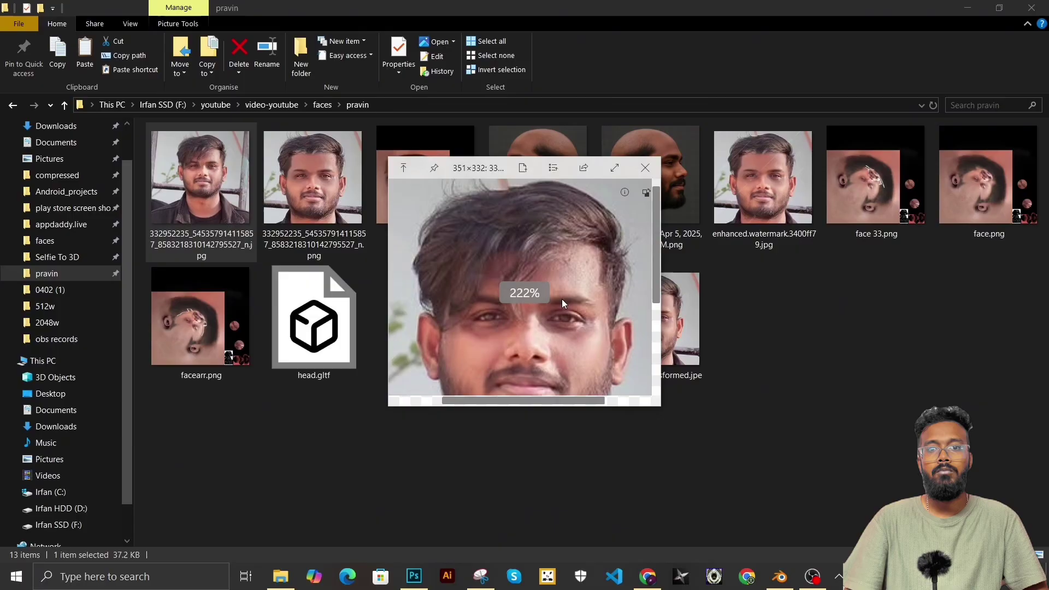
{"action": "left_click_drag", "start_coordinate": [565, 300], "coordinate": [566, 306]}
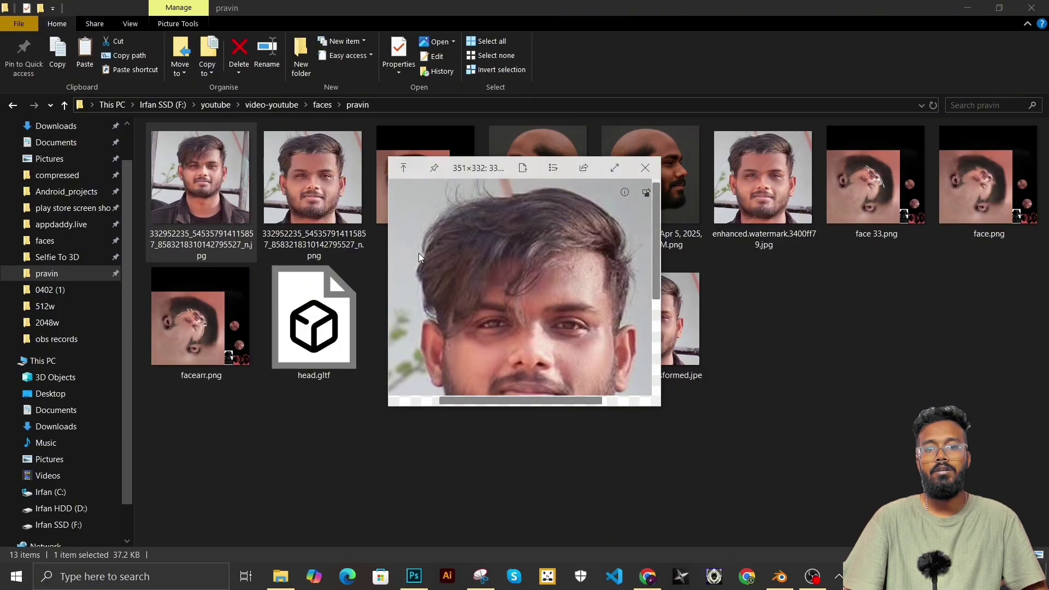
{"action": "scroll", "coordinate": [575, 327], "scroll_direction": "down", "scroll_amount": 1}
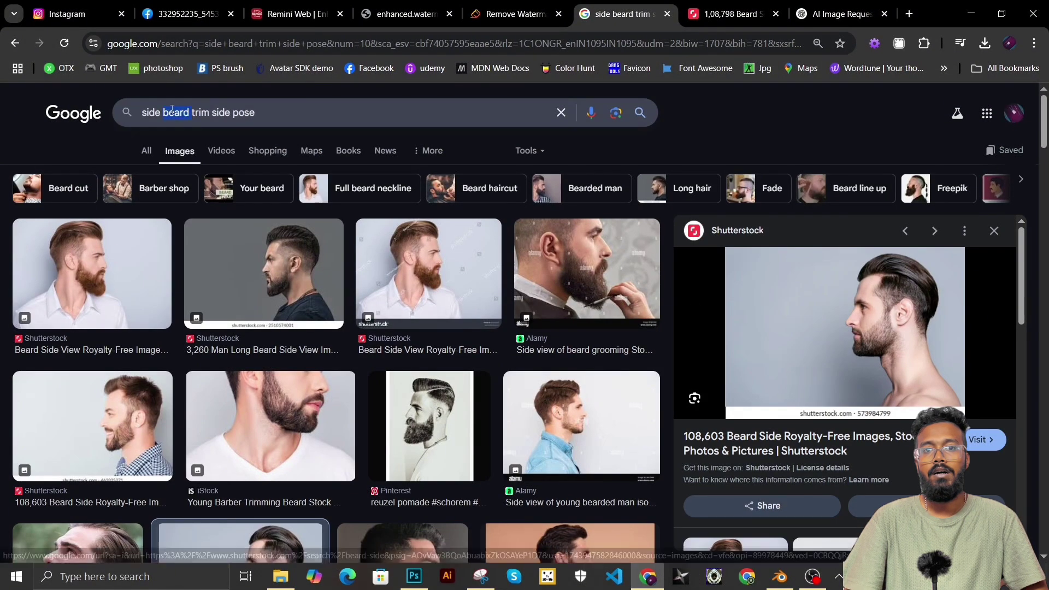
Search Google Images for "side hair trim side pose" and then "side full hair trim side pose"
{"action": "type", "text": "hair"}
{"action": "key", "text": "Return"}
{"action": "scroll", "coordinate": [448, 383], "scroll_direction": "down", "scroll_amount": 10}
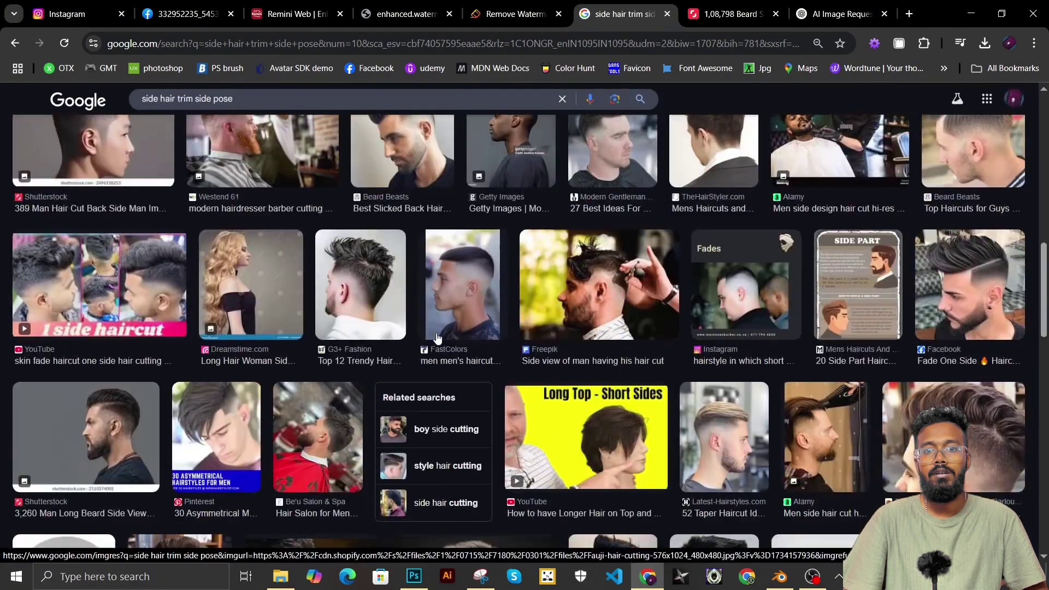
{"action": "scroll", "coordinate": [468, 459], "scroll_direction": "down", "scroll_amount": 3}
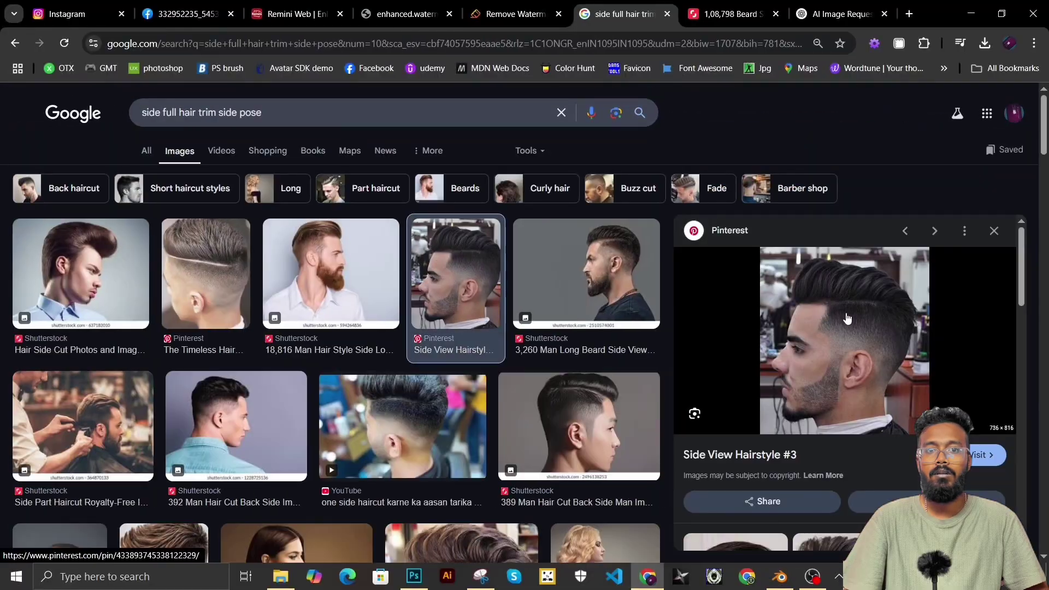
Open the Side View Hairstyle #3 pin on Pinterest and save its picture as a JPEG in the pravin folder
{"action": "left_click", "coordinate": [820, 310]}
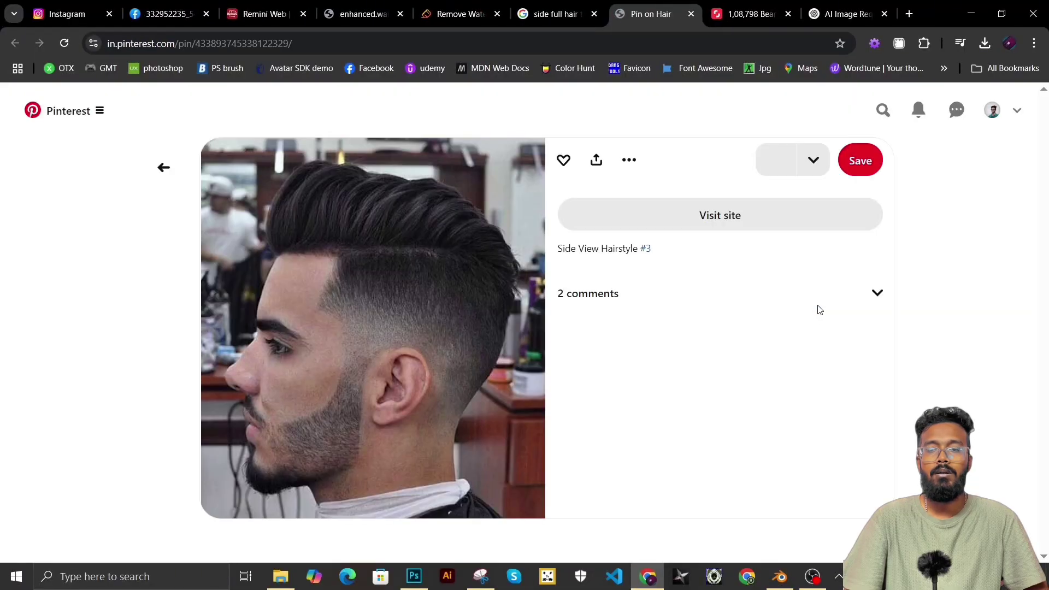
{"action": "scroll", "coordinate": [359, 298], "scroll_direction": "up", "scroll_amount": 5, "text": "ctrl"}
{"action": "scroll", "coordinate": [359, 298], "scroll_direction": "down", "scroll_amount": 5, "text": "ctrl"}
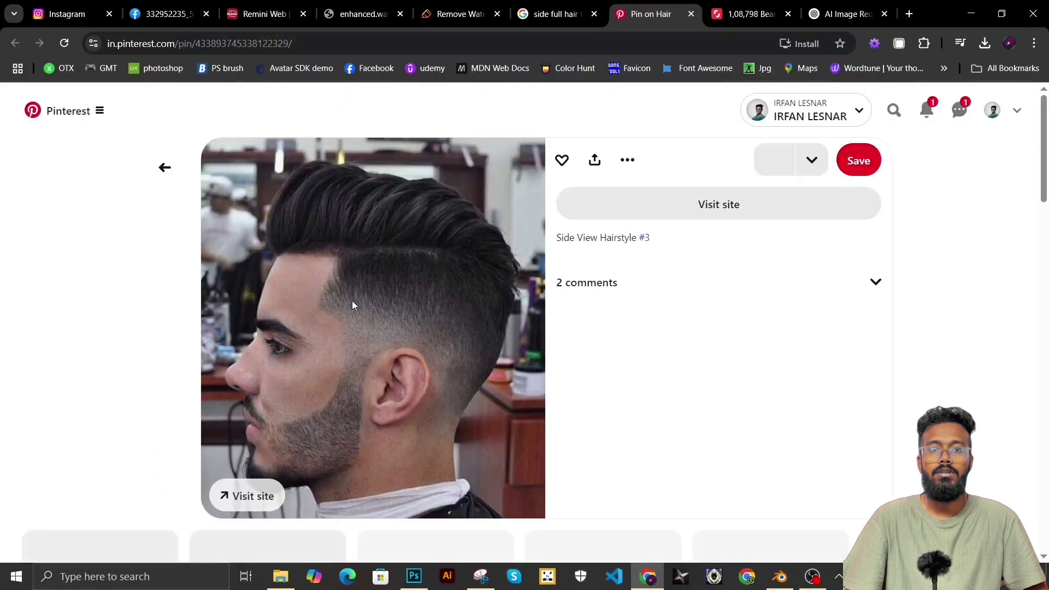
{"action": "right_click", "coordinate": [358, 299]}
{"action": "left_click", "coordinate": [399, 343]}
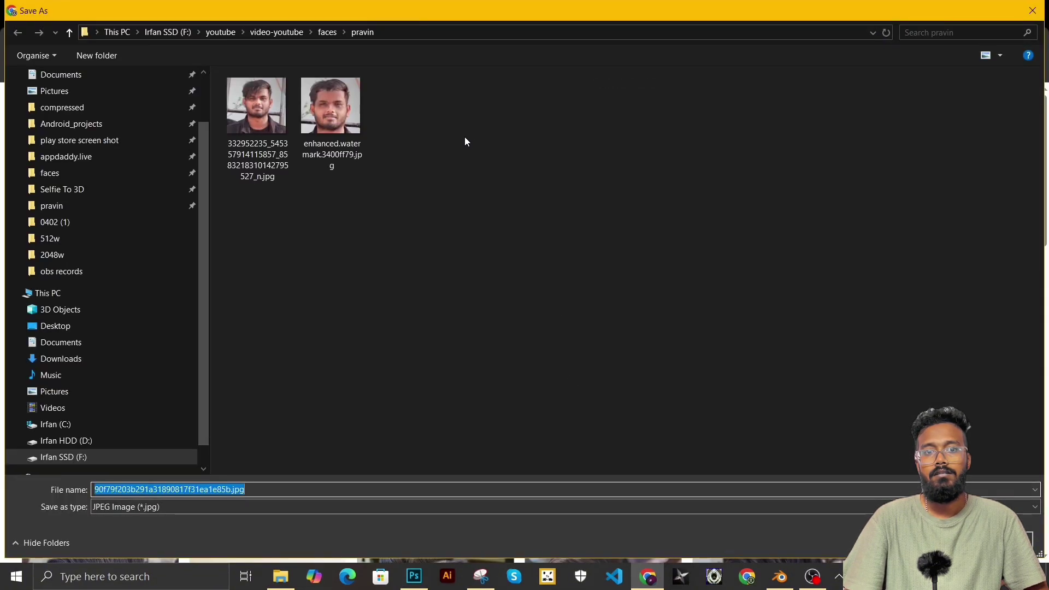
{"action": "key", "text": "Return"}
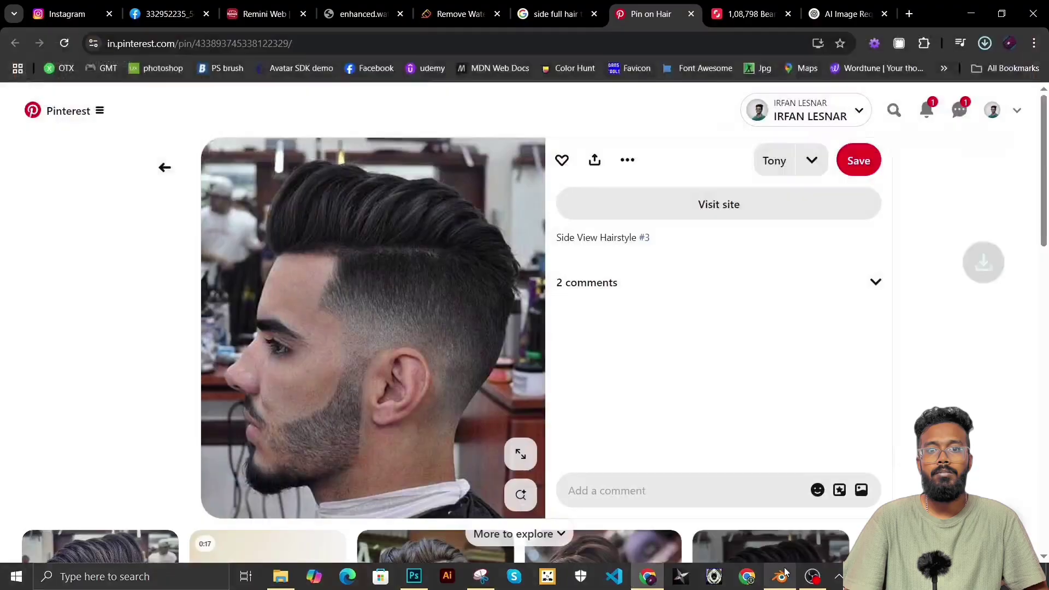
Switch to Blender and load the saved side-hairstyle image from the pravin folder as the texture-paint brush's image texture
{"action": "left_click", "coordinate": [781, 577]}
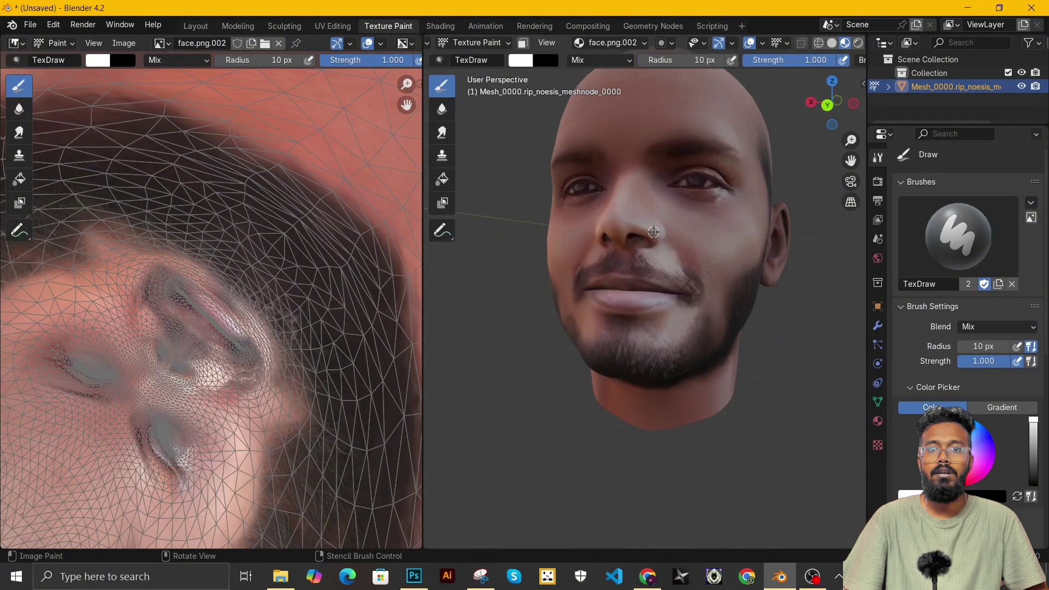
{"action": "key", "text": "KP_3"}
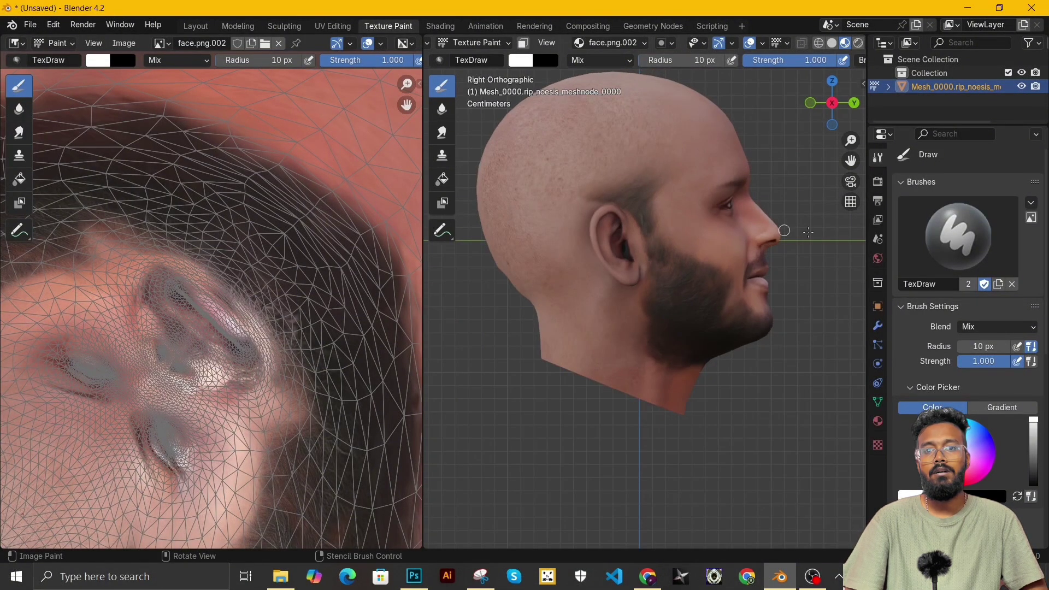
{"action": "left_click_drag", "start_coordinate": [853, 162], "coordinate": [827, 267]}
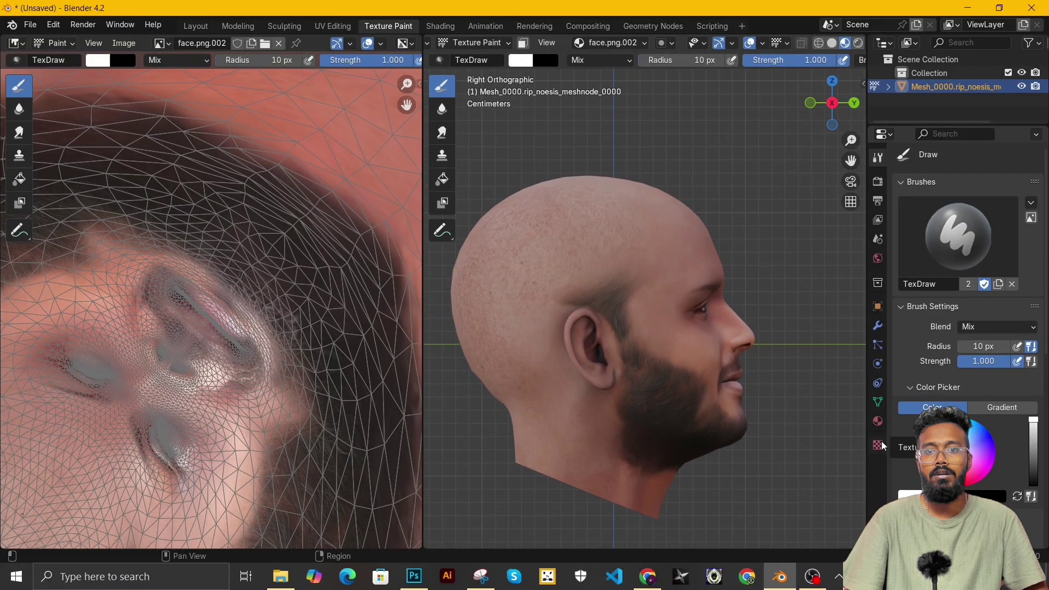
{"action": "left_click", "coordinate": [878, 445]}
{"action": "left_click", "coordinate": [958, 200]}
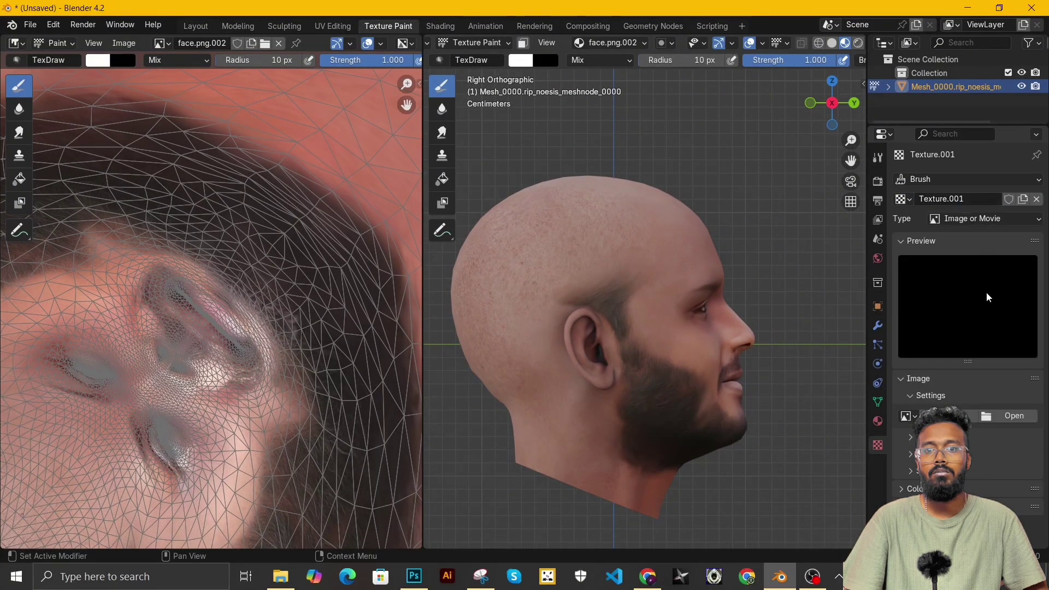
{"action": "left_click", "coordinate": [990, 416]}
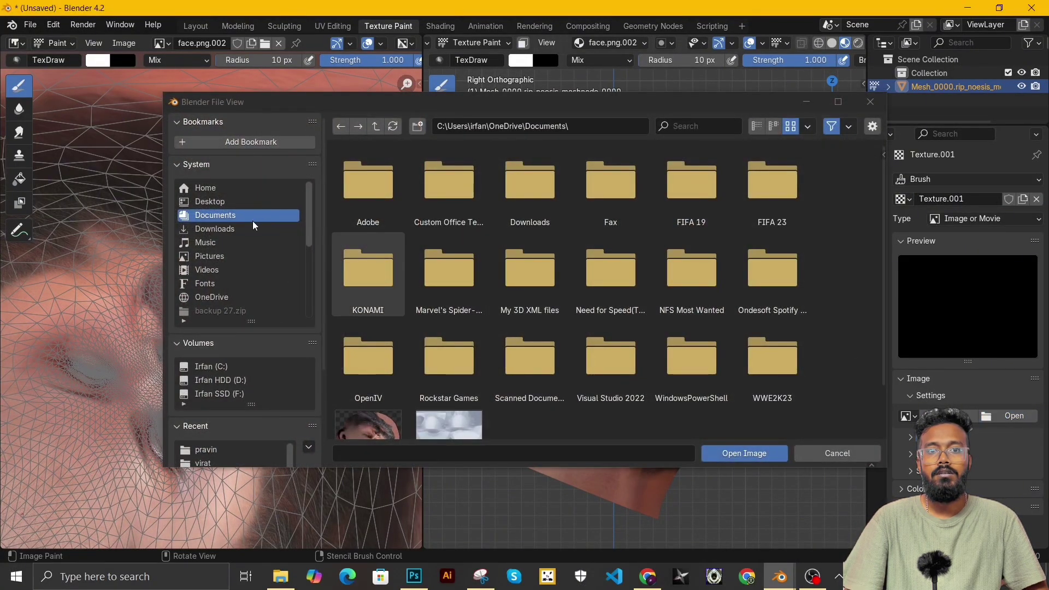
{"action": "left_click", "coordinate": [207, 450]}
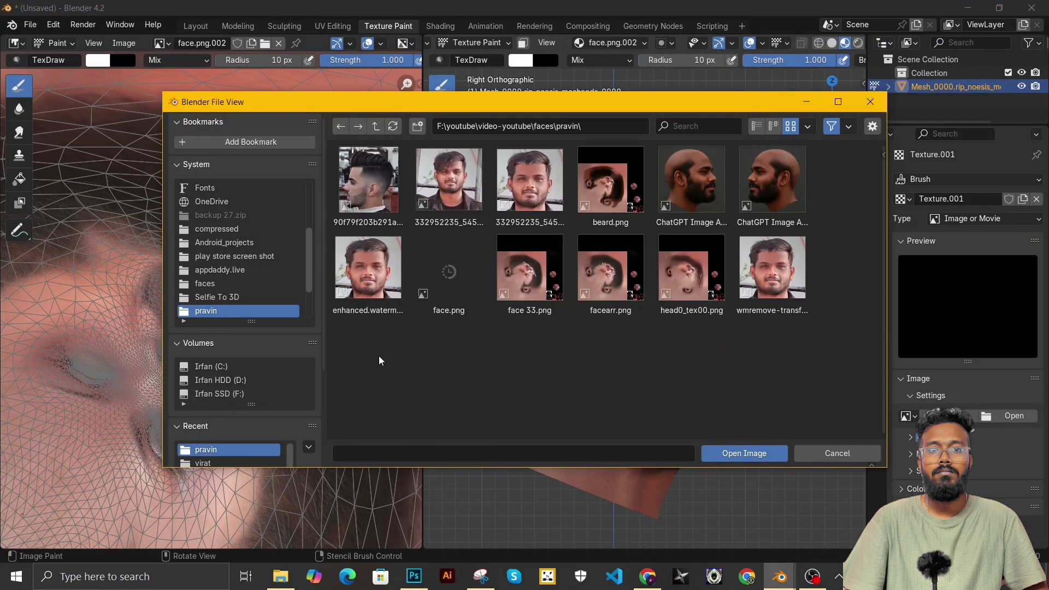
{"action": "double_click", "coordinate": [369, 180]}
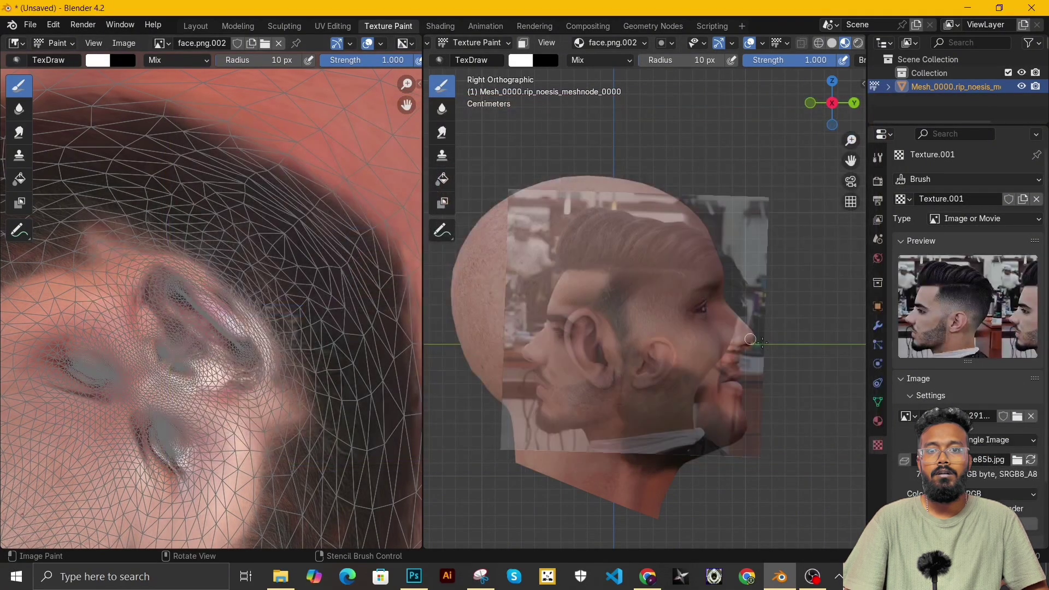
Align the hairstyle stencil with the head in left side view and paint the side hair above the ear
{"action": "key", "text": "ctrl+KP_3"}
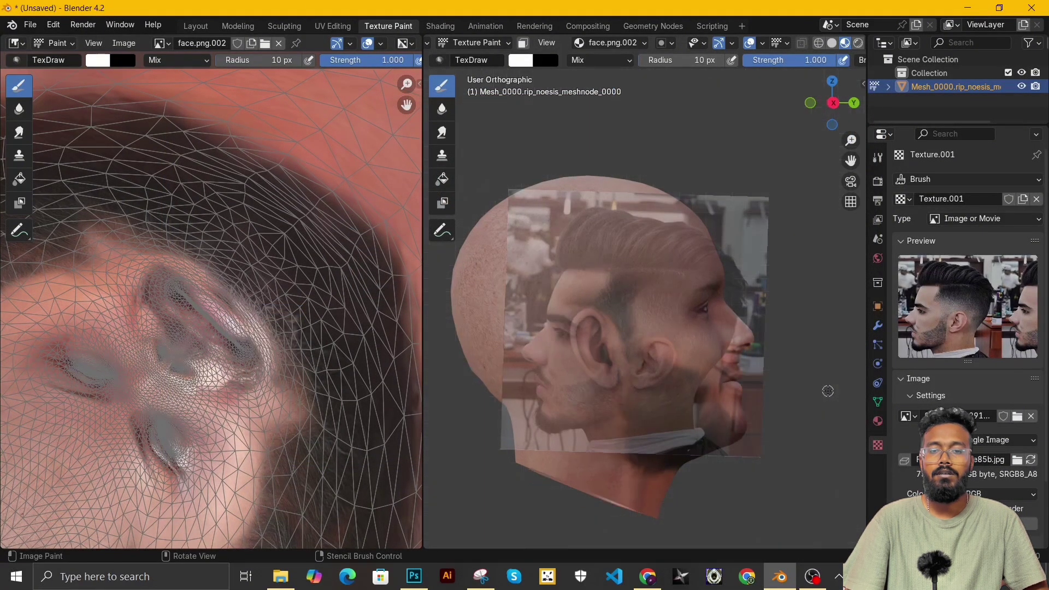
{"action": "right_click_drag", "start_coordinate": [764, 364], "coordinate": [781, 352]}
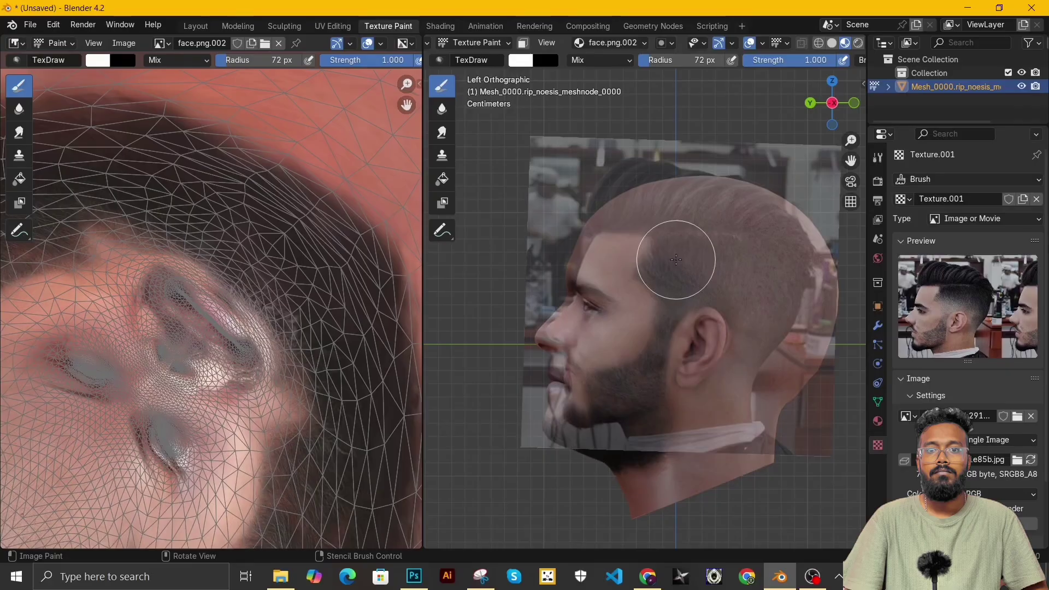
{"action": "mouse_move", "coordinate": [718, 283]}
{"action": "left_mouse_down"}
{"action": "mouse_move", "coordinate": [751, 339]}
{"action": "mouse_move", "coordinate": [776, 227]}
{"action": "mouse_move", "coordinate": [656, 202]}
{"action": "left_mouse_up"}
{"action": "middle_click_drag", "start_coordinate": [711, 328], "coordinate": [742, 350]}
{"action": "right_click_drag", "start_coordinate": [742, 358], "coordinate": [771, 362]}
{"action": "right_click_drag", "start_coordinate": [770, 362], "coordinate": [785, 377], "text": "shift"}
{"action": "mouse_move", "coordinate": [785, 377]}
{"action": "middle_mouse_down"}
{"action": "mouse_move", "coordinate": [579, 372]}
{"action": "mouse_move", "coordinate": [609, 410]}
{"action": "middle_mouse_up"}
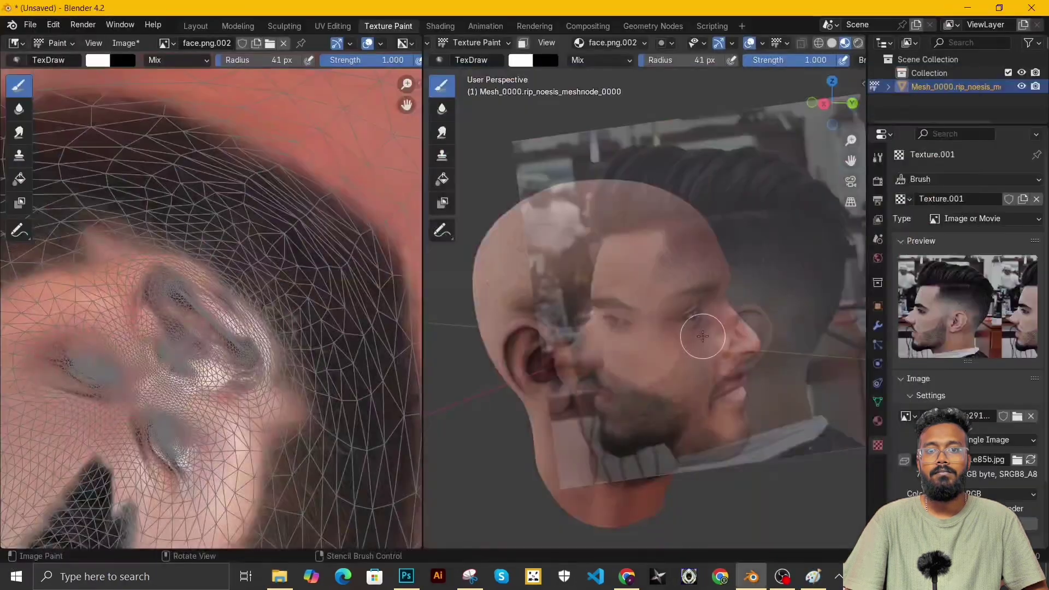
Align the mirrored hairstyle stencil with the head in right side view and paint the side hair there
{"action": "key", "text": "KP_3"}
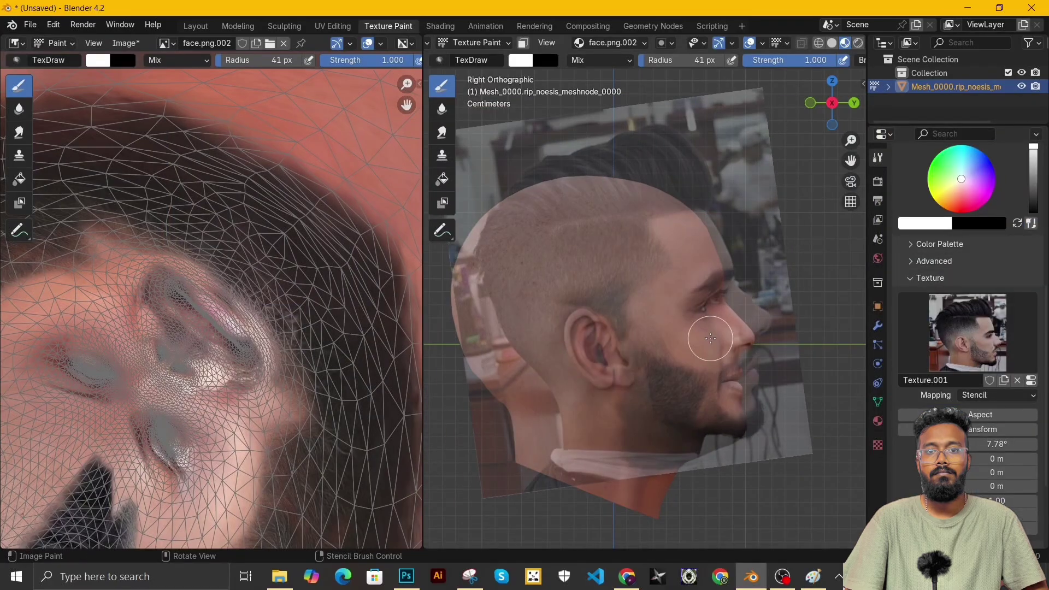
{"action": "right_click_drag", "start_coordinate": [744, 402], "coordinate": [756, 363]}
{"action": "mouse_move", "coordinate": [659, 240]}
{"action": "left_mouse_down"}
{"action": "mouse_move", "coordinate": [630, 230]}
{"action": "mouse_move", "coordinate": [548, 321]}
{"action": "mouse_move", "coordinate": [538, 350]}
{"action": "left_mouse_up"}
{"action": "mouse_move", "coordinate": [683, 339]}
{"action": "middle_mouse_down"}
{"action": "mouse_move", "coordinate": [607, 350]}
{"action": "mouse_move", "coordinate": [667, 342]}
{"action": "middle_mouse_up"}
{"action": "right_click_drag", "start_coordinate": [734, 337], "coordinate": [702, 333]}
{"action": "right_click_drag", "start_coordinate": [703, 334], "coordinate": [690, 364], "text": "ctrl"}
{"action": "middle_click_drag", "start_coordinate": [702, 295], "coordinate": [596, 292]}
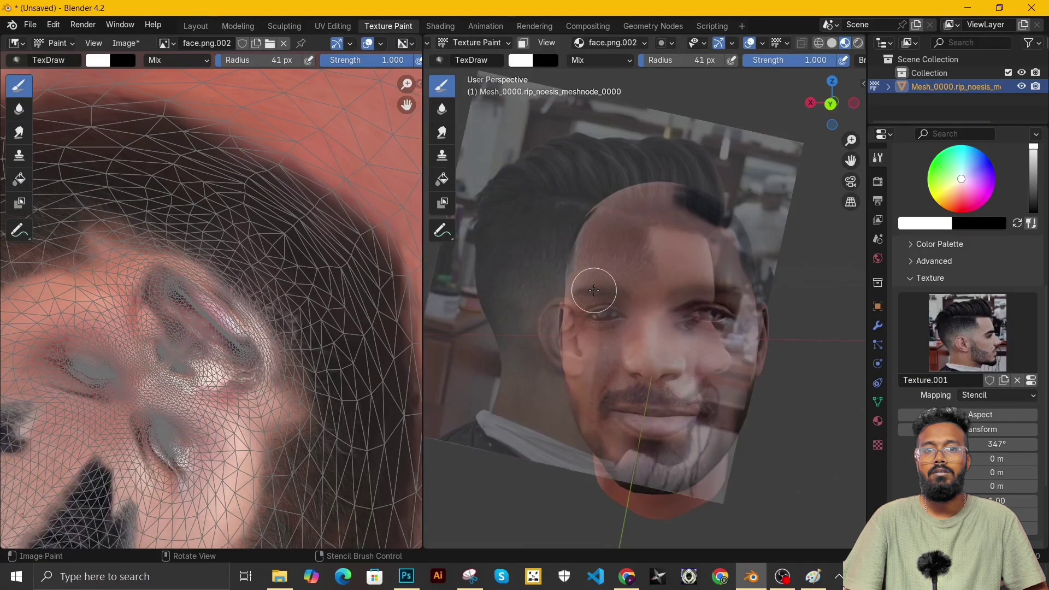
Save the painted texture image as faceb.png in the pravin folder
{"action": "left_click", "coordinate": [130, 44]}
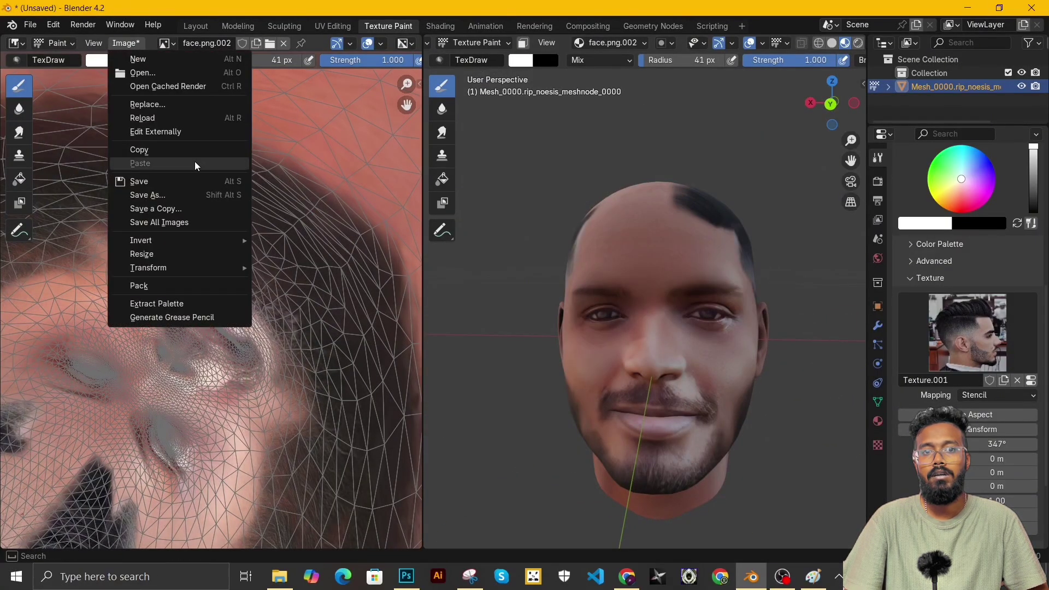
{"action": "left_click", "coordinate": [183, 196]}
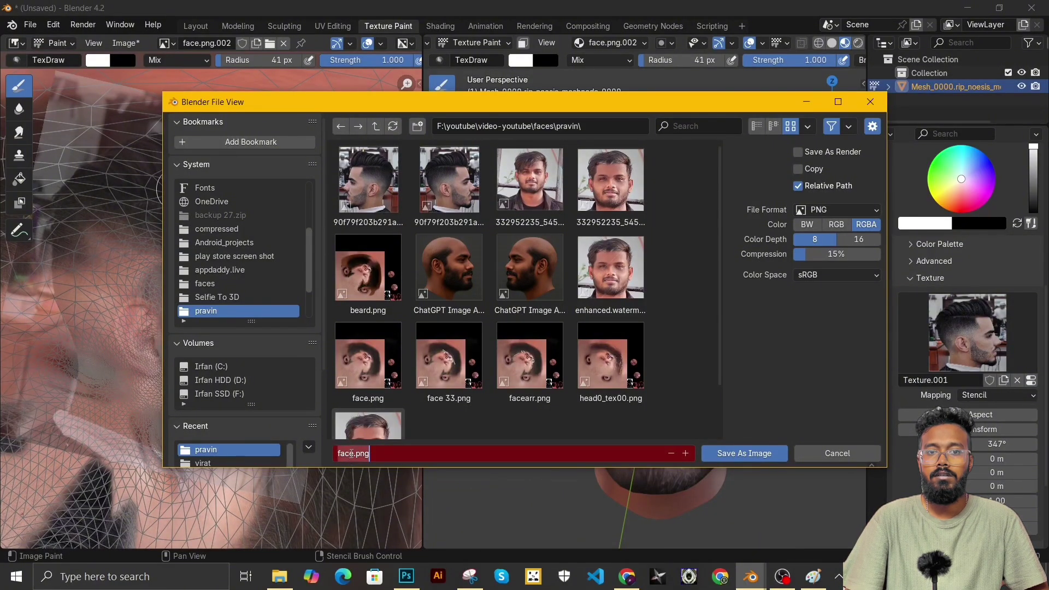
{"action": "left_click", "coordinate": [352, 453]}
{"action": "type", "text": "b"}
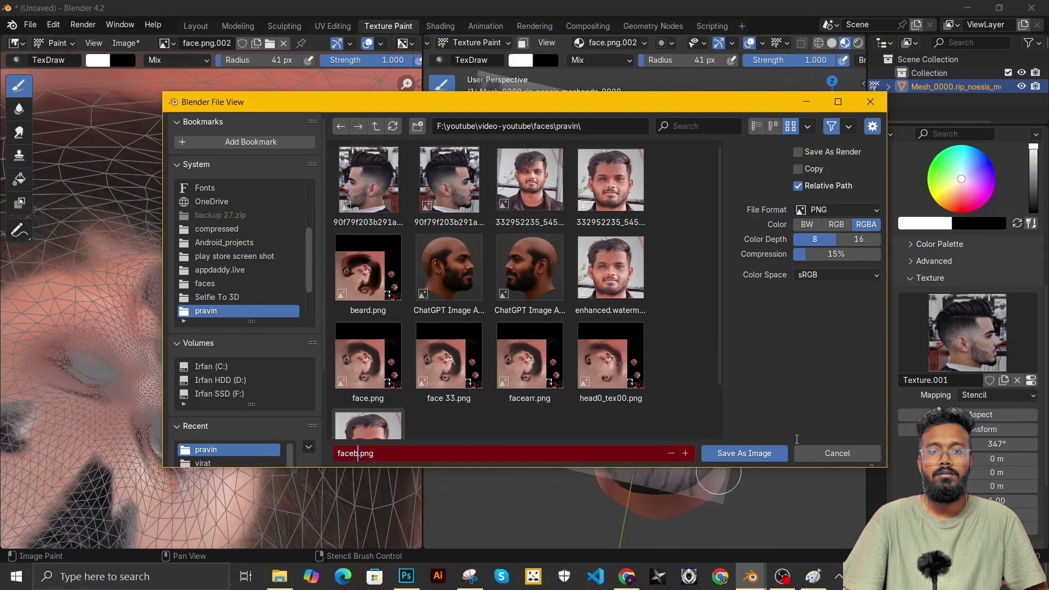
{"action": "key", "text": "Return"}
Place faceb.png from the pravin folder into Photoshop's head0_tex00.png document, aligned with the existing texture at 100% scale
{"action": "left_click", "coordinate": [279, 577]}
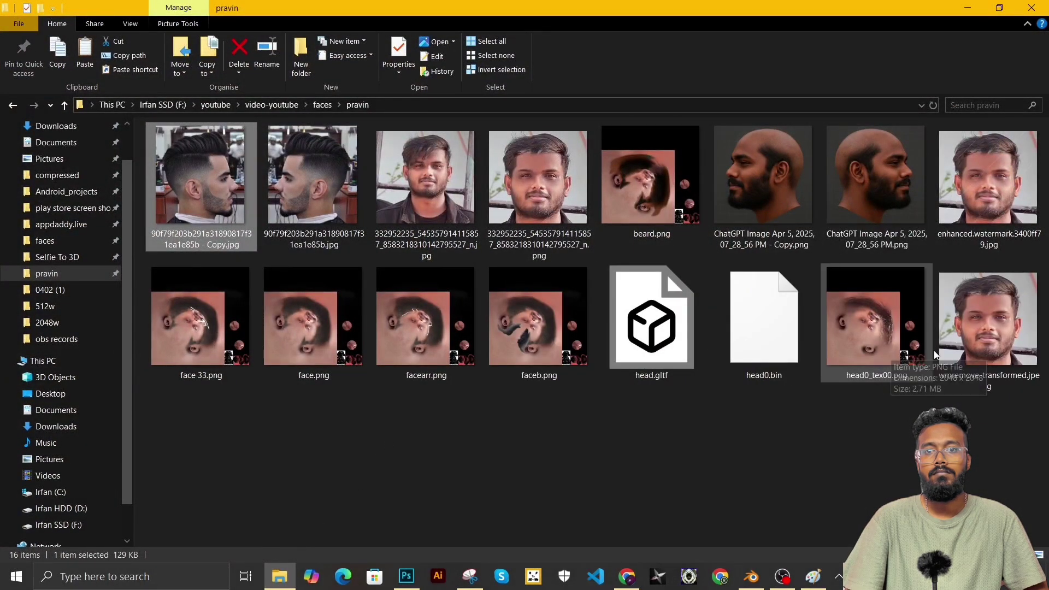
{"action": "left_click_drag", "start_coordinate": [535, 339], "coordinate": [498, 407]}
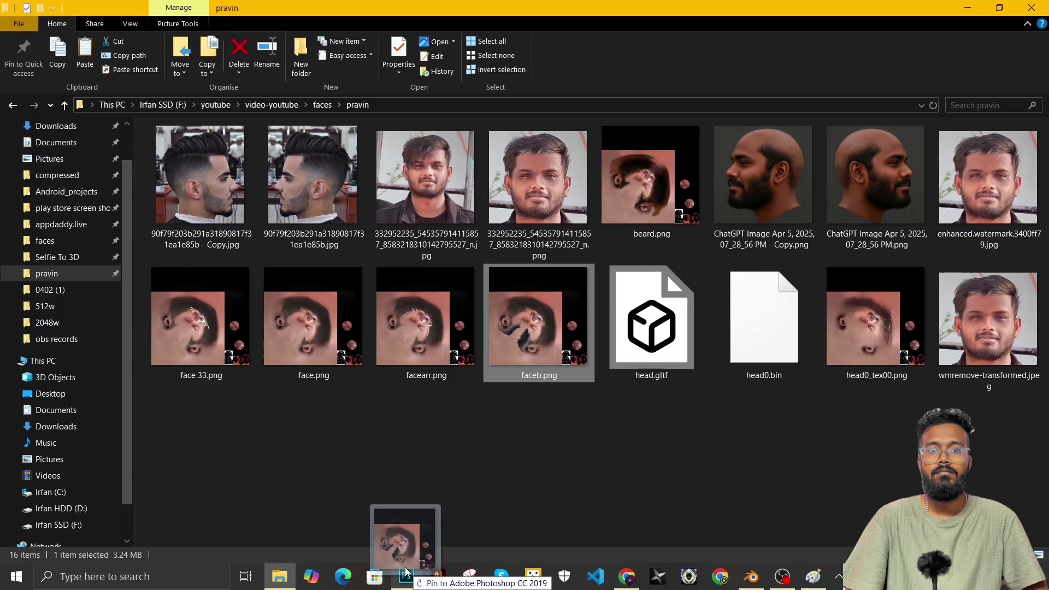
{"action": "left_click_drag", "start_coordinate": [406, 572], "coordinate": [487, 430]}
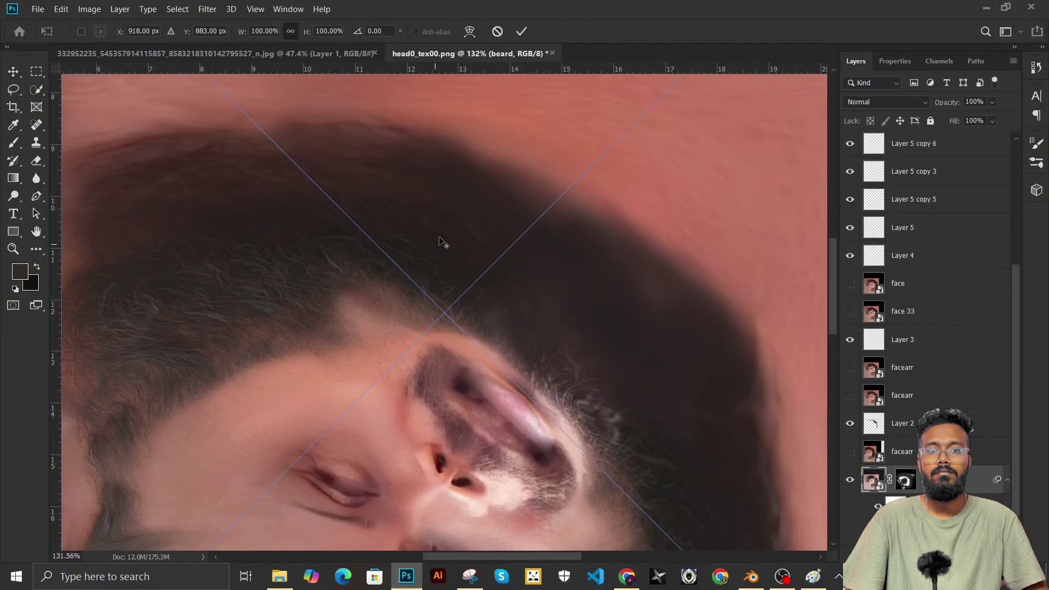
{"action": "scroll", "coordinate": [444, 244], "scroll_direction": "down", "scroll_amount": 6, "text": "alt"}
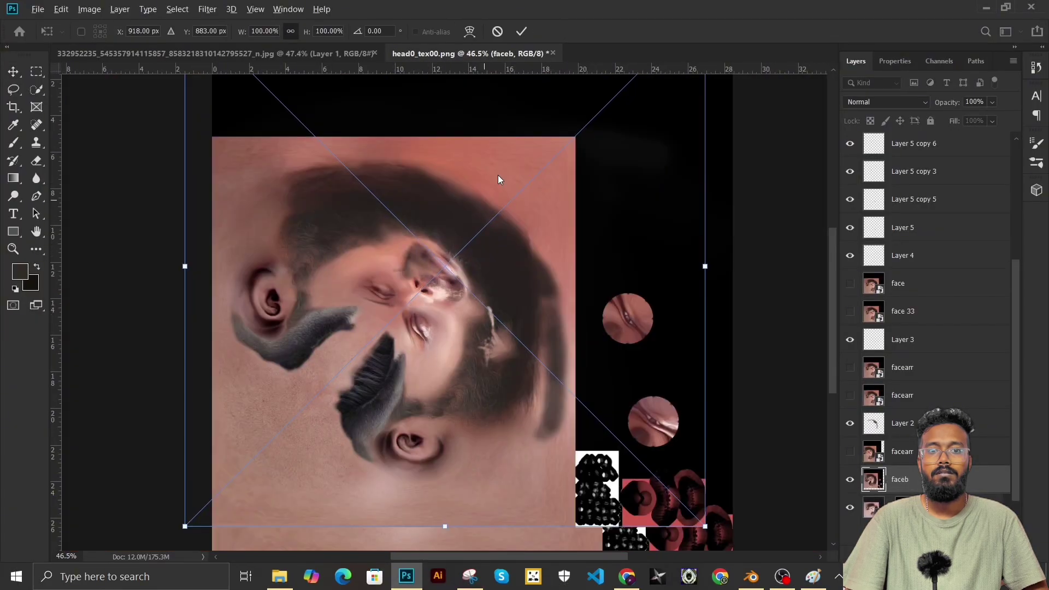
{"action": "mouse_move", "coordinate": [396, 394]}
{"action": "left_mouse_down"}
{"action": "mouse_move", "coordinate": [399, 418]}
{"action": "mouse_move", "coordinate": [415, 429]}
{"action": "mouse_move", "coordinate": [408, 401]}
{"action": "left_mouse_up"}
{"action": "scroll", "coordinate": [432, 346], "scroll_direction": "down", "scroll_amount": 2, "text": "alt"}
{"action": "key", "text": "Return"}
Move the faceb layer above the Layer 5 copies, add a black mask, and paint white to reveal the side-hair patches
{"action": "left_click_drag", "start_coordinate": [900, 479], "coordinate": [906, 142]}
{"action": "scroll", "coordinate": [366, 388], "scroll_direction": "up", "scroll_amount": 11, "text": "alt"}
{"action": "left_click_drag", "start_coordinate": [901, 398], "coordinate": [898, 154]}
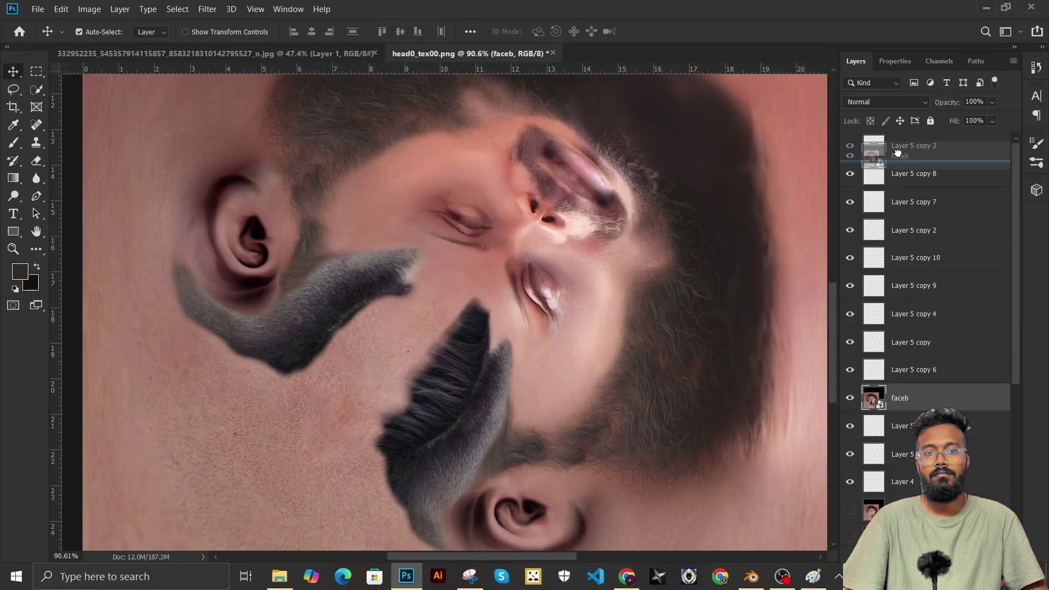
{"action": "left_click", "coordinate": [916, 557], "text": "alt"}
{"action": "key", "text": "b"}
{"action": "key", "text": "x"}
{"action": "left_click_drag", "start_coordinate": [334, 298], "coordinate": [409, 273]}
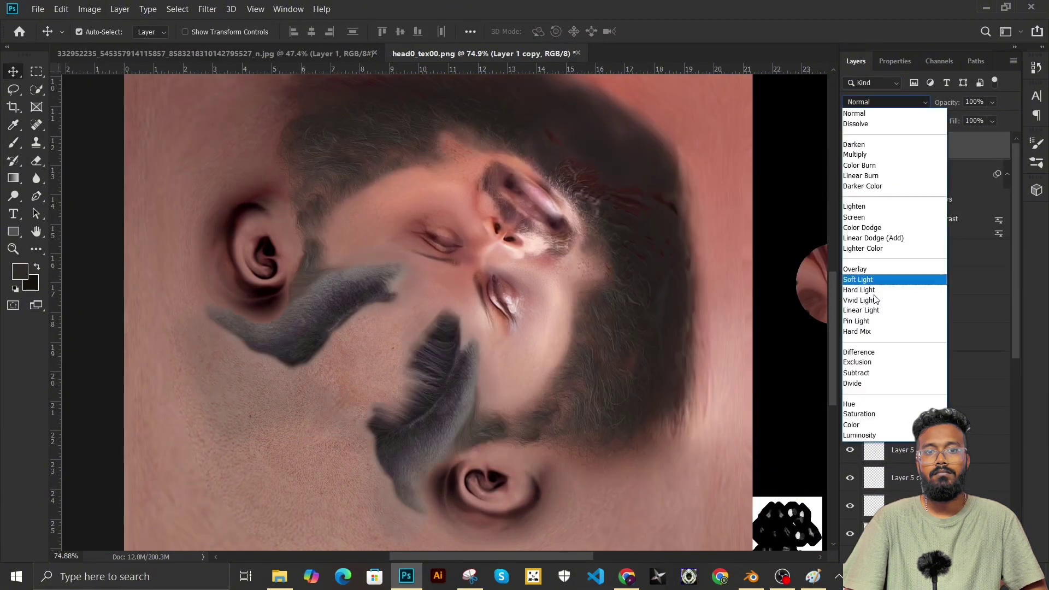
Set the Layer 1 copy layer's blend mode to Color and apply Brightness/Contrast to it with contrast -50
{"action": "left_click", "coordinate": [879, 277]}
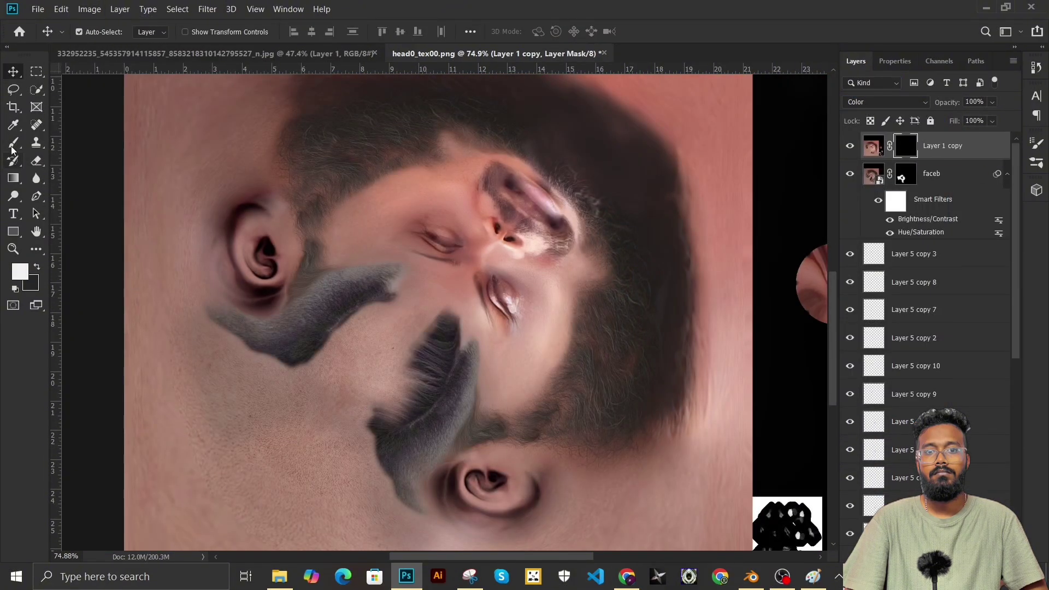
{"action": "scroll", "coordinate": [601, 219], "scroll_direction": "up", "scroll_amount": 5, "text": "alt"}
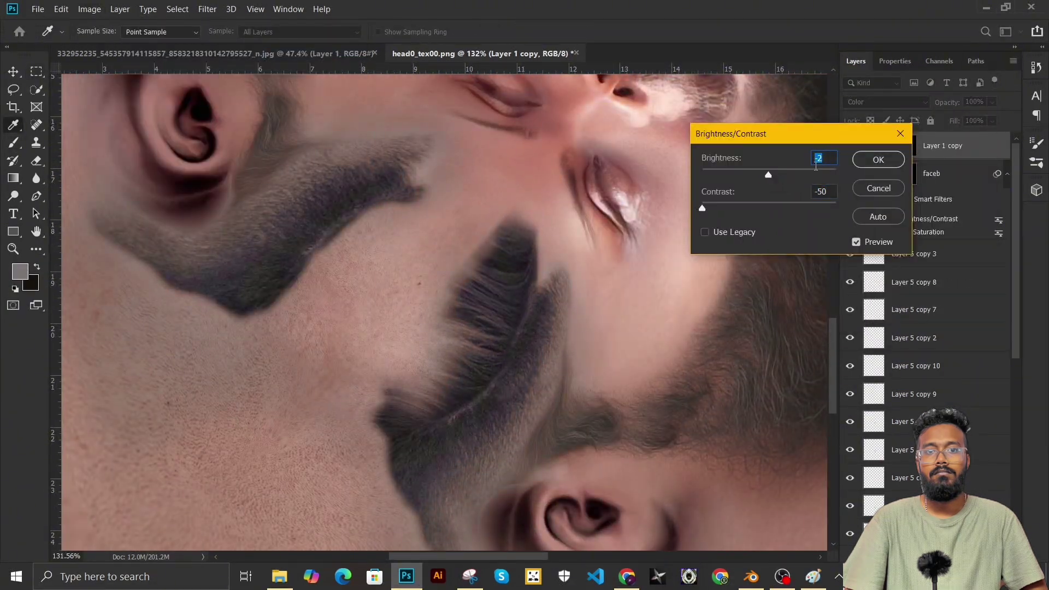
{"action": "left_click", "coordinate": [878, 160]}
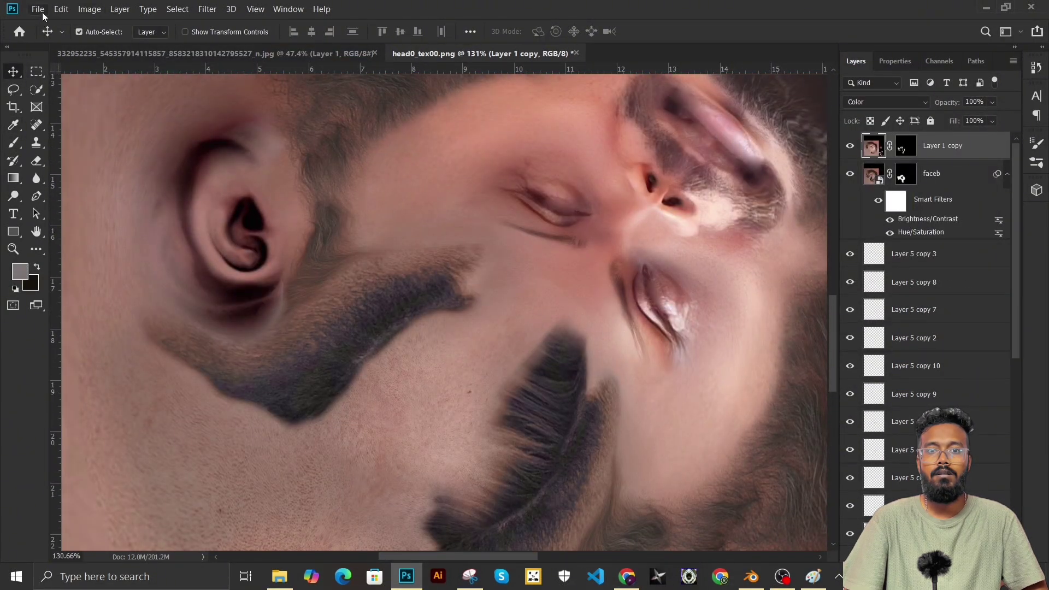
Save the blended texture over face.png in the pravin folder
{"action": "left_click", "coordinate": [38, 10]}
{"action": "mouse_move", "coordinate": [71, 184]}
{"action": "left_click", "coordinate": [237, 186]}
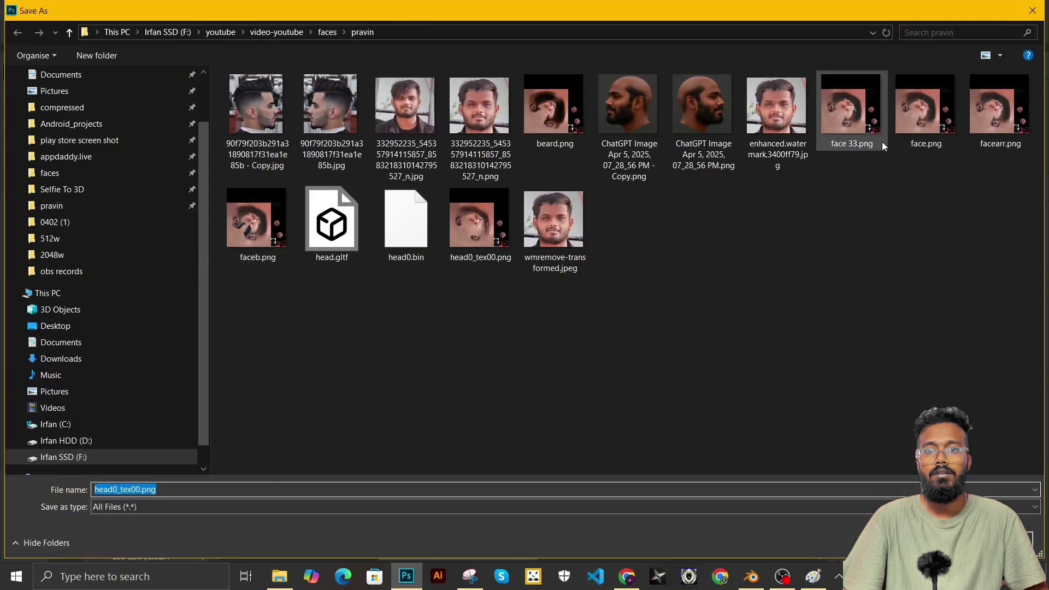
{"action": "double_click", "coordinate": [920, 120]}
{"action": "left_click", "coordinate": [553, 288]}
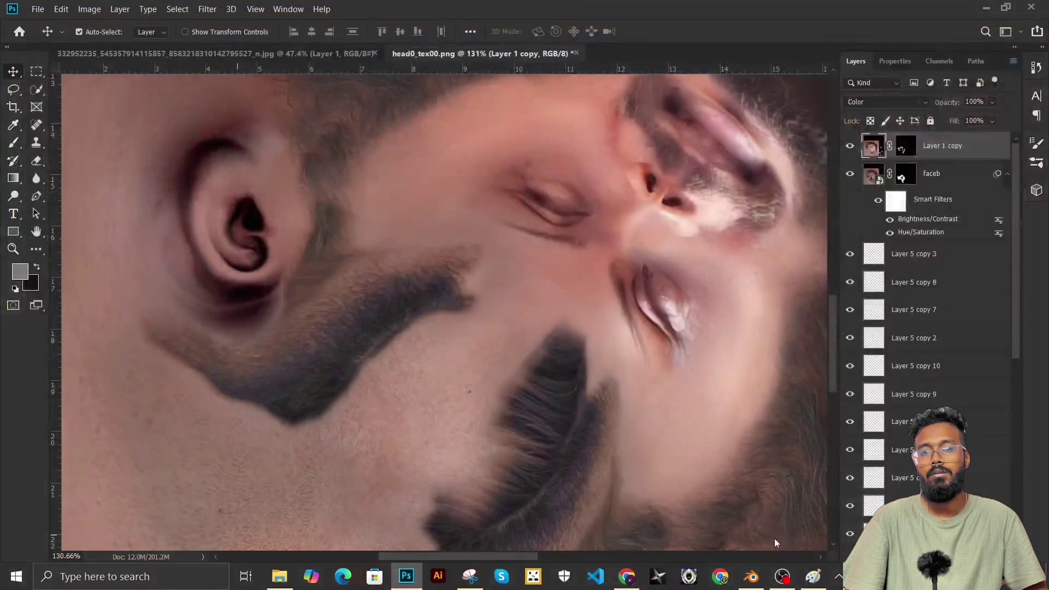
Switch to Blender, load face.png as the head material's base color image, and inspect the side hair on the model
{"action": "left_click", "coordinate": [755, 577]}
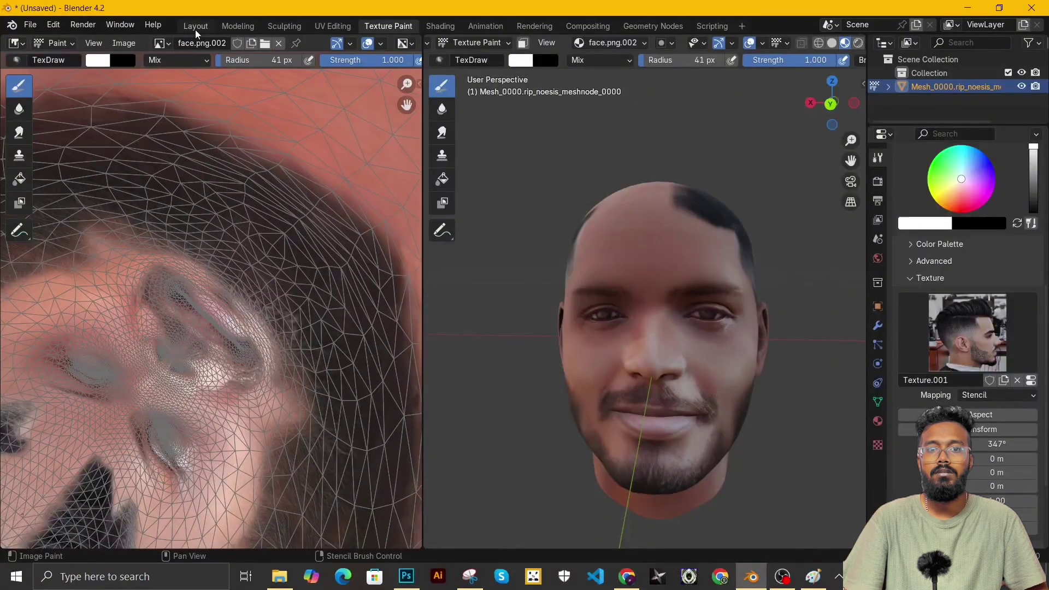
{"action": "left_click", "coordinate": [195, 27]}
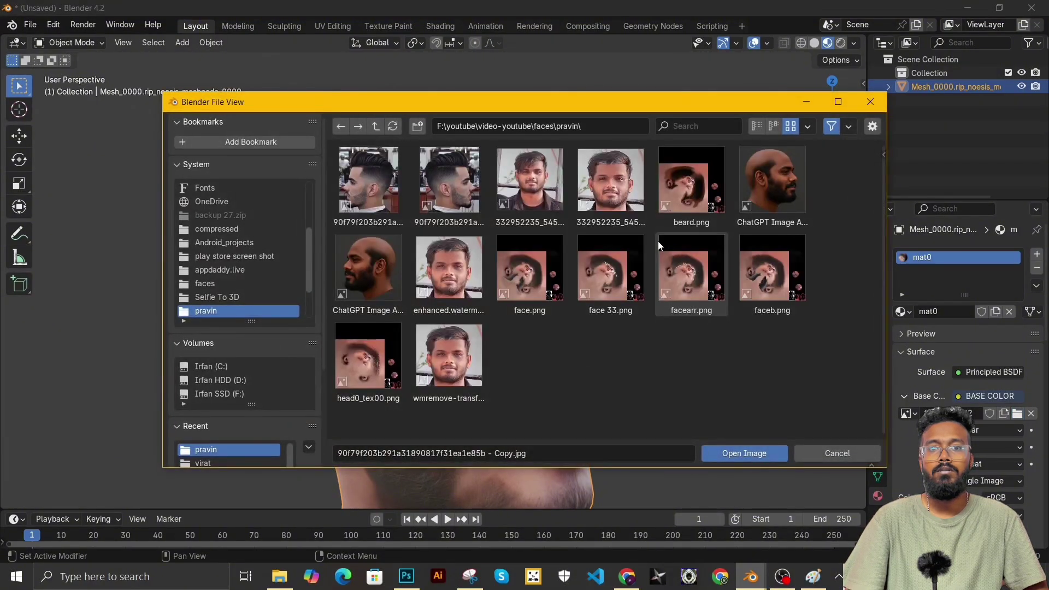
{"action": "double_click", "coordinate": [525, 283]}
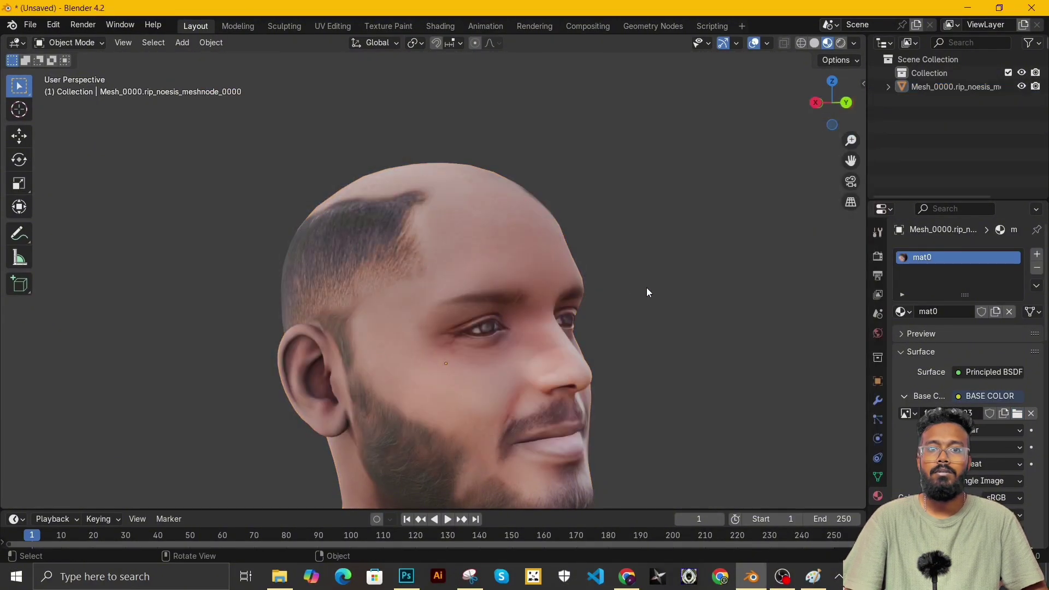
{"action": "middle_click_drag", "start_coordinate": [648, 288], "coordinate": [409, 240]}
{"action": "scroll", "coordinate": [479, 246], "scroll_direction": "up", "scroll_amount": 2}
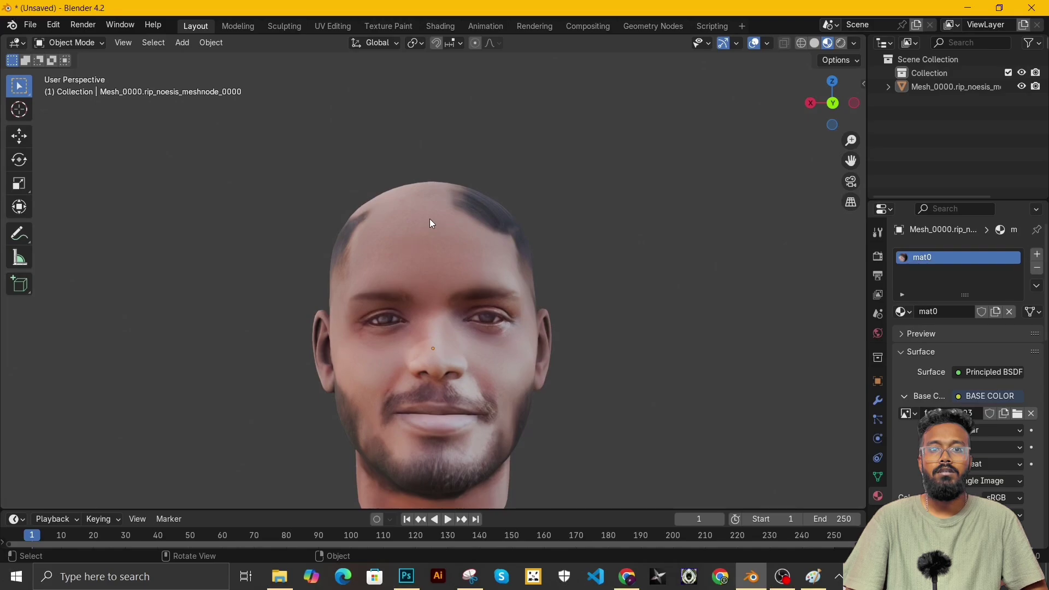
{"action": "middle_click_drag", "start_coordinate": [331, 339], "coordinate": [454, 274]}
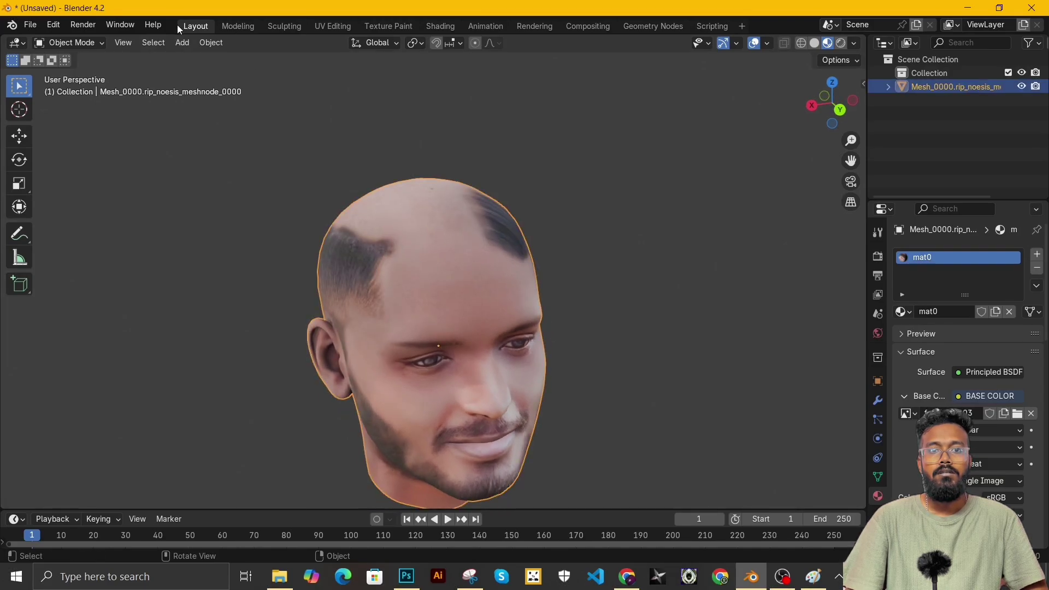
Save the project as untitled.blend in the pravin folder and put the head mesh into Edit Mode
{"action": "key", "text": "ctrl+s"}
{"action": "left_click", "coordinate": [90, 42]}
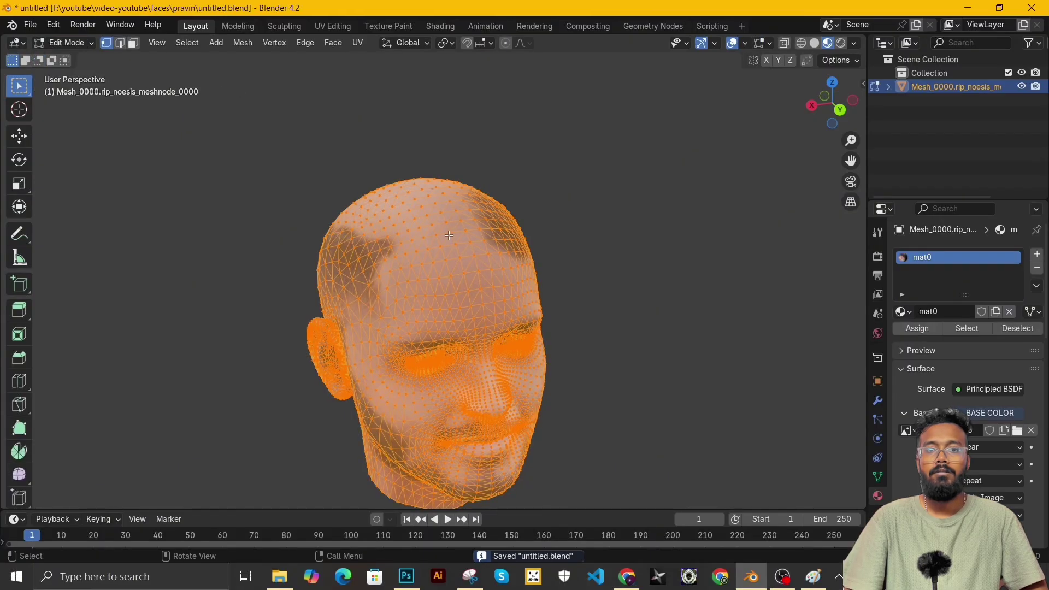
{"action": "scroll", "coordinate": [413, 232], "scroll_direction": "up", "scroll_amount": 2}
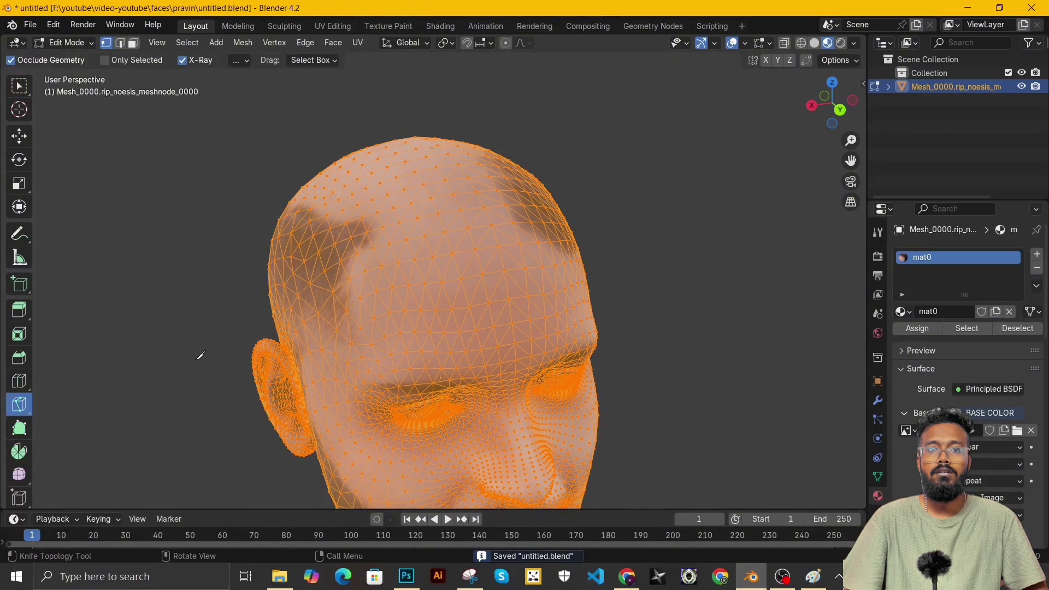
Knife-cut the hairline into the head mesh across the upper forehead and down along the temple hair edge
{"action": "middle_click_drag", "start_coordinate": [200, 356], "coordinate": [360, 231]}
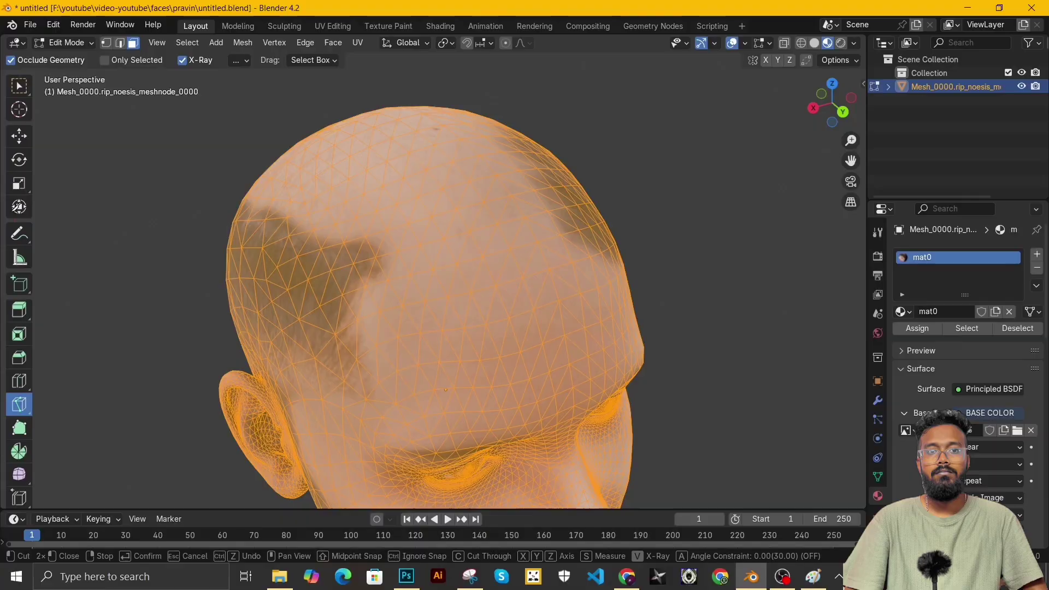
{"action": "left_click", "coordinate": [19, 135]}
{"action": "left_click", "coordinate": [101, 175]}
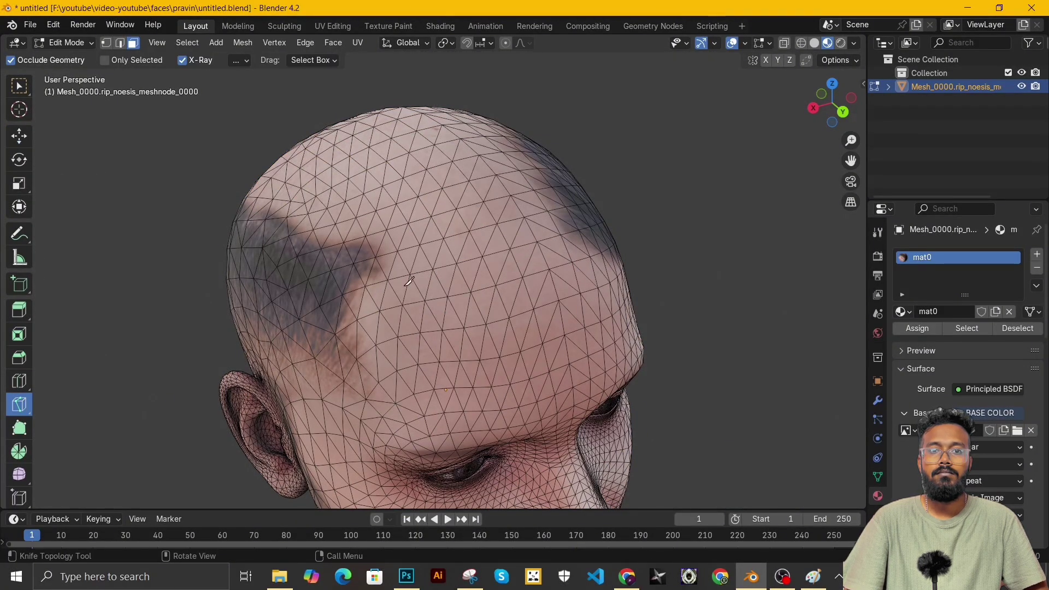
{"action": "middle_click_drag", "start_coordinate": [362, 295], "coordinate": [503, 258]}
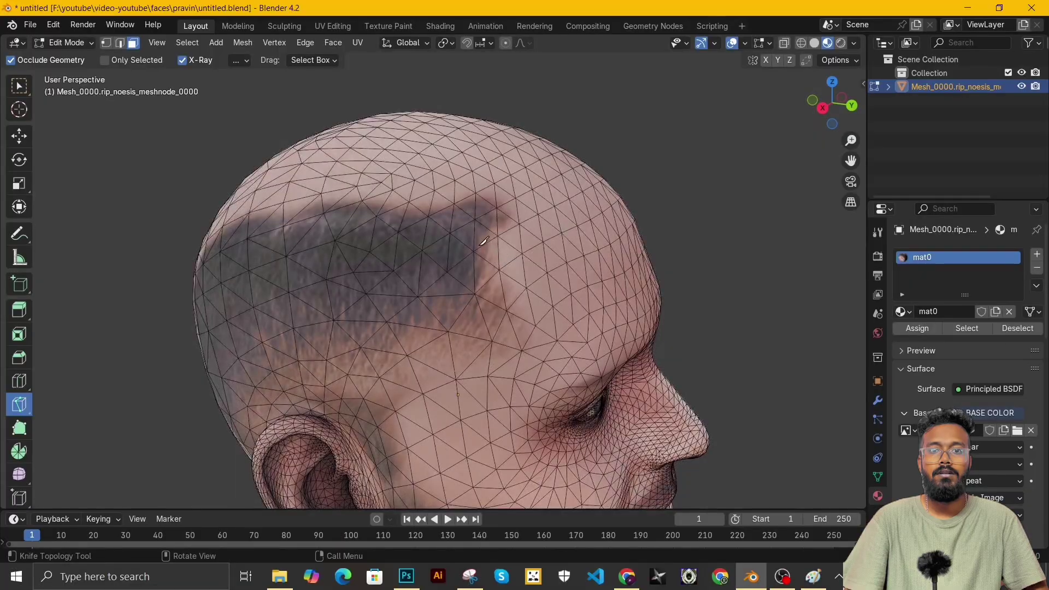
{"action": "left_click", "coordinate": [488, 237]}
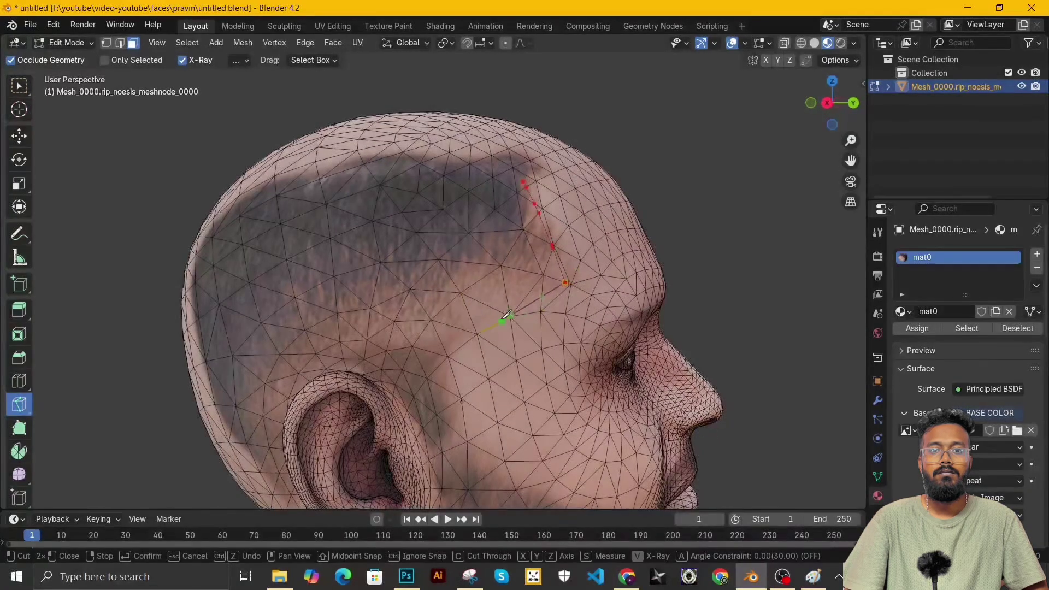
{"action": "middle_click_drag", "start_coordinate": [446, 471], "coordinate": [382, 230]}
{"action": "key", "text": "Return"}
{"action": "left_click", "coordinate": [19, 135]}
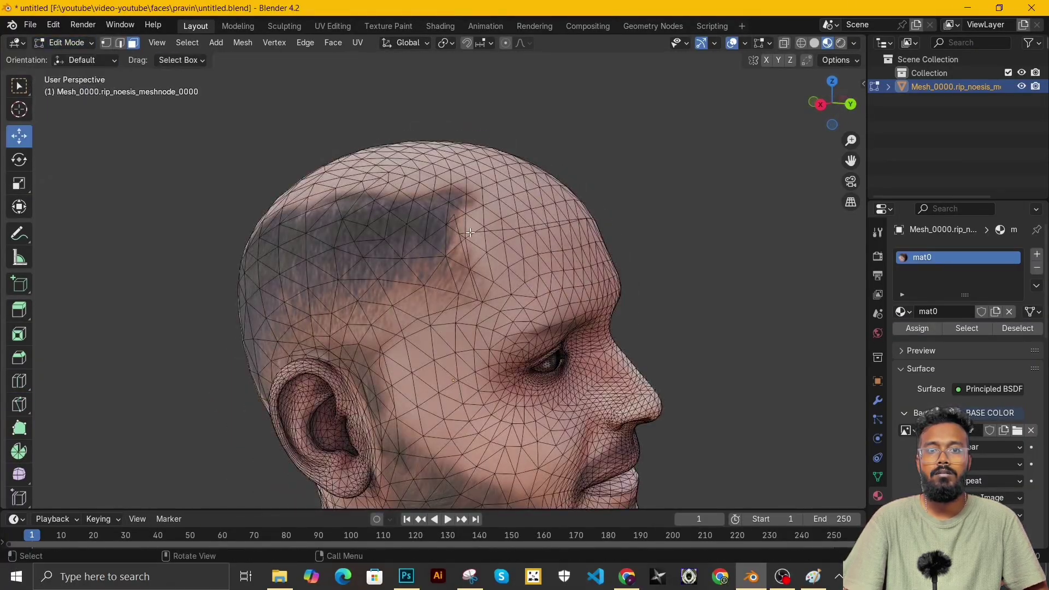
Select a strip of faces along the hairline, across the forehead, down the left temple and above the left ear
{"action": "scroll", "coordinate": [504, 198], "scroll_direction": "up", "scroll_amount": 3}
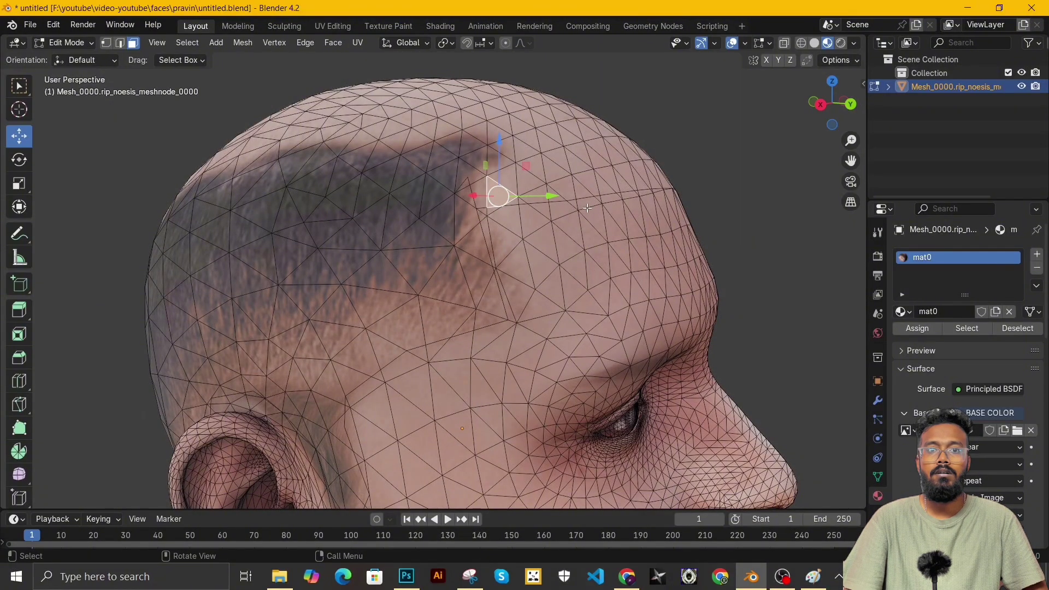
{"action": "middle_click_drag", "start_coordinate": [586, 208], "coordinate": [515, 218]}
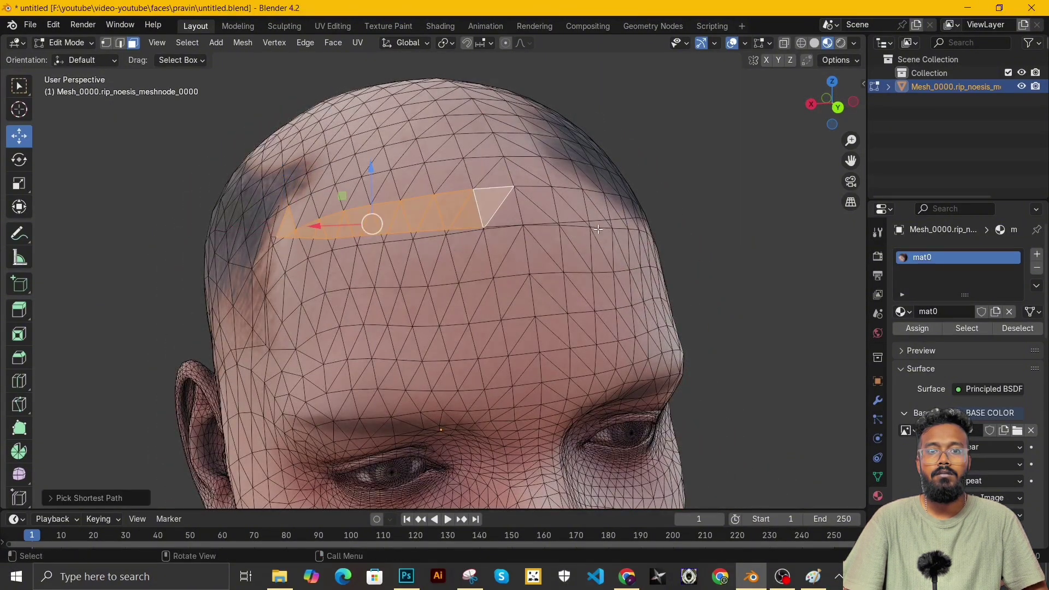
{"action": "middle_click_drag", "start_coordinate": [598, 230], "coordinate": [494, 232]}
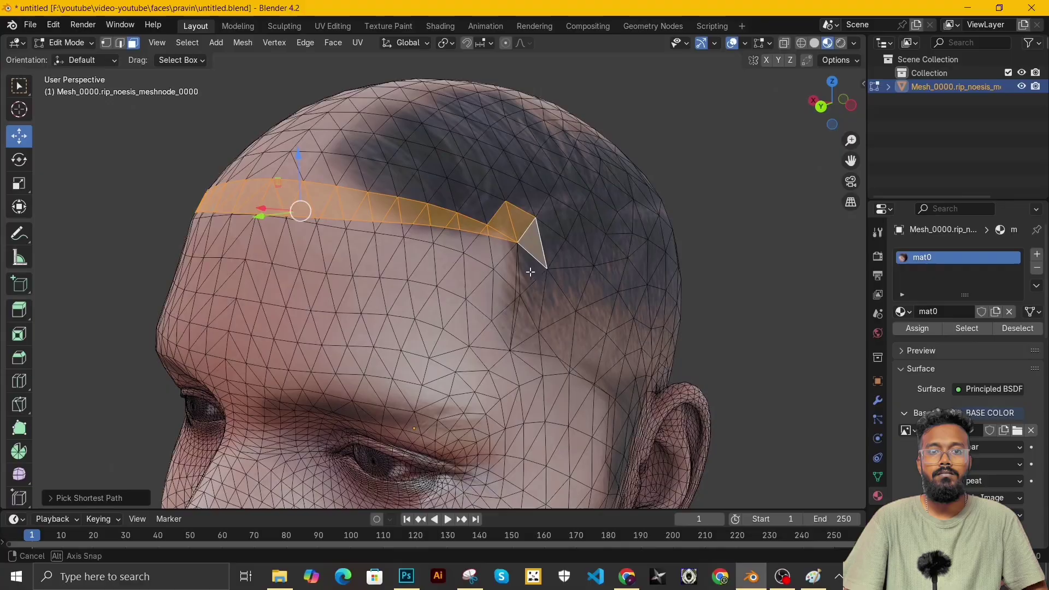
{"action": "middle_click_drag", "start_coordinate": [530, 272], "coordinate": [448, 262]}
{"action": "left_click", "coordinate": [394, 324], "text": "ctrl"}
{"action": "middle_click_drag", "start_coordinate": [510, 382], "coordinate": [437, 350]}
{"action": "left_click", "coordinate": [426, 393], "text": "ctrl"}
{"action": "scroll", "coordinate": [483, 382], "scroll_direction": "down", "scroll_amount": 3}
{"action": "left_click", "coordinate": [485, 350], "text": "shift"}
{"action": "scroll", "coordinate": [465, 328], "scroll_direction": "up", "scroll_amount": 3}
{"action": "left_click", "coordinate": [441, 286], "text": "shift"}
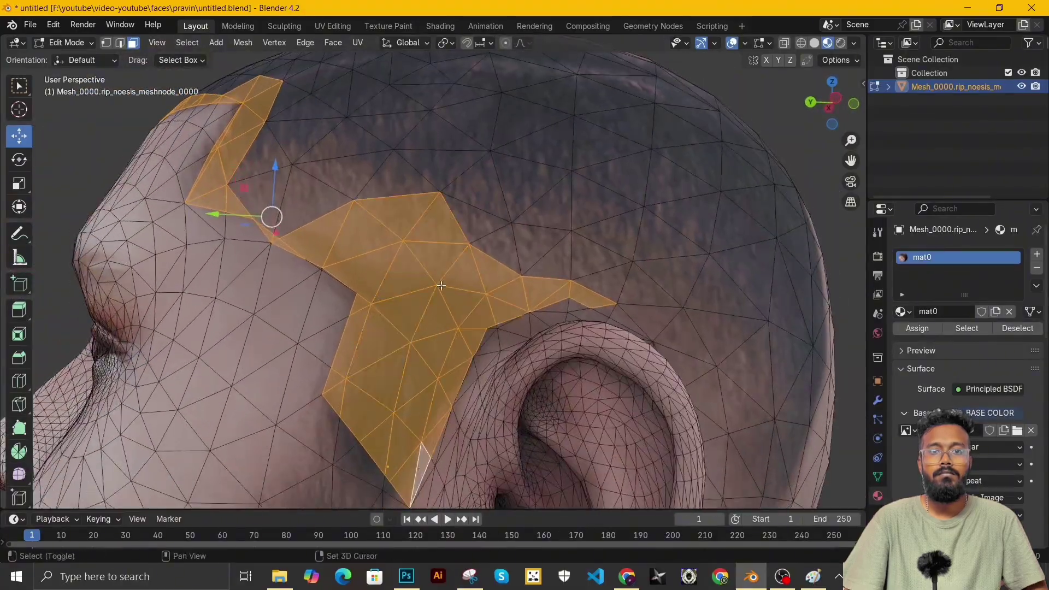
Extend the face selection behind the head, around the right ear and up the right temple to close the hairline loop
{"action": "scroll", "coordinate": [480, 343], "scroll_direction": "down", "scroll_amount": 3}
{"action": "left_click", "coordinate": [455, 297], "text": "ctrl"}
{"action": "left_click", "coordinate": [355, 405], "text": "ctrl"}
{"action": "middle_click_drag", "start_coordinate": [547, 339], "coordinate": [382, 355]}
{"action": "left_click", "coordinate": [489, 475], "text": "ctrl"}
{"action": "left_click", "coordinate": [284, 368], "text": "ctrl"}
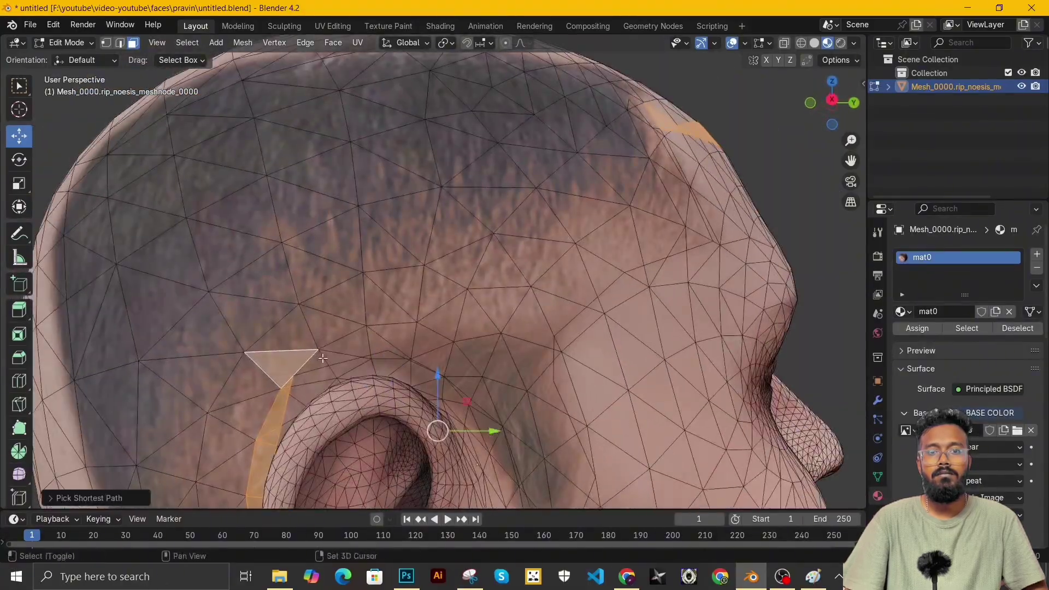
{"action": "left_click", "coordinate": [386, 354], "text": "shift"}
{"action": "middle_click_drag", "start_coordinate": [454, 355], "coordinate": [437, 284]}
{"action": "left_click", "coordinate": [514, 418], "text": "ctrl"}
{"action": "left_click", "coordinate": [442, 292], "text": "shift"}
{"action": "left_click", "coordinate": [536, 425], "text": "shift"}
{"action": "middle_click_drag", "start_coordinate": [525, 339], "coordinate": [519, 393]}
{"action": "middle_click_drag", "start_coordinate": [546, 306], "coordinate": [492, 339]}
{"action": "left_click", "coordinate": [586, 294], "text": "ctrl"}
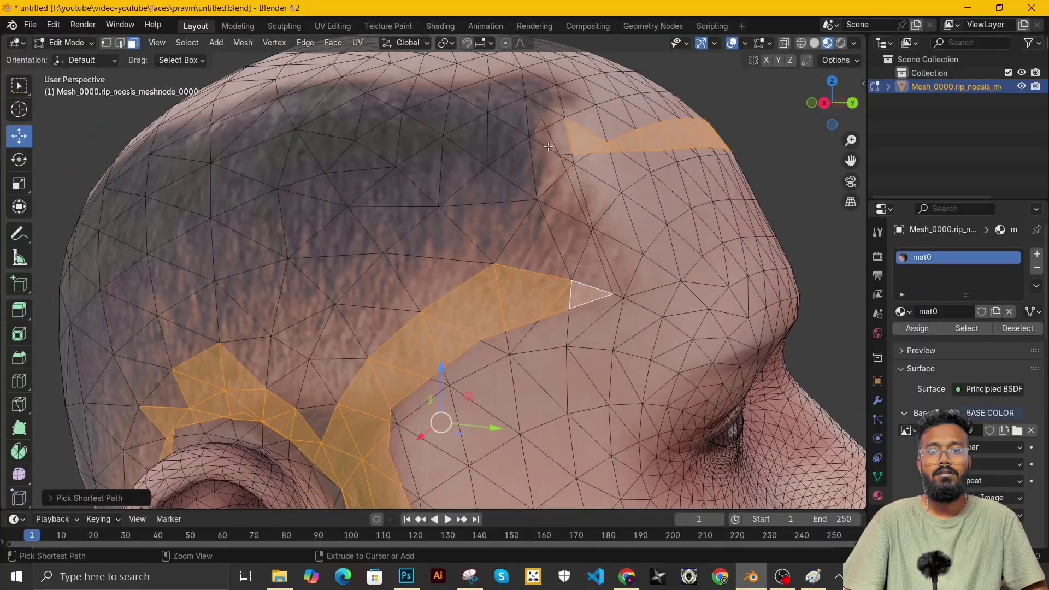
{"action": "left_click", "coordinate": [548, 147], "text": "ctrl"}
Add all scalp faces inside the hairline loop to the selection, covering the sides, back and crown
{"action": "scroll", "coordinate": [525, 263], "scroll_direction": "down", "scroll_amount": 4}
{"action": "middle_click_drag", "start_coordinate": [437, 284], "coordinate": [508, 290]}
{"action": "left_click_drag", "start_coordinate": [377, 208], "coordinate": [508, 306], "text": "shift"}
{"action": "middle_click_drag", "start_coordinate": [426, 296], "coordinate": [503, 298]}
{"action": "left_click_drag", "start_coordinate": [345, 218], "coordinate": [481, 432], "text": "shift"}
{"action": "middle_click_drag", "start_coordinate": [394, 290], "coordinate": [525, 295]}
{"action": "middle_click_drag", "start_coordinate": [350, 229], "coordinate": [507, 190]}
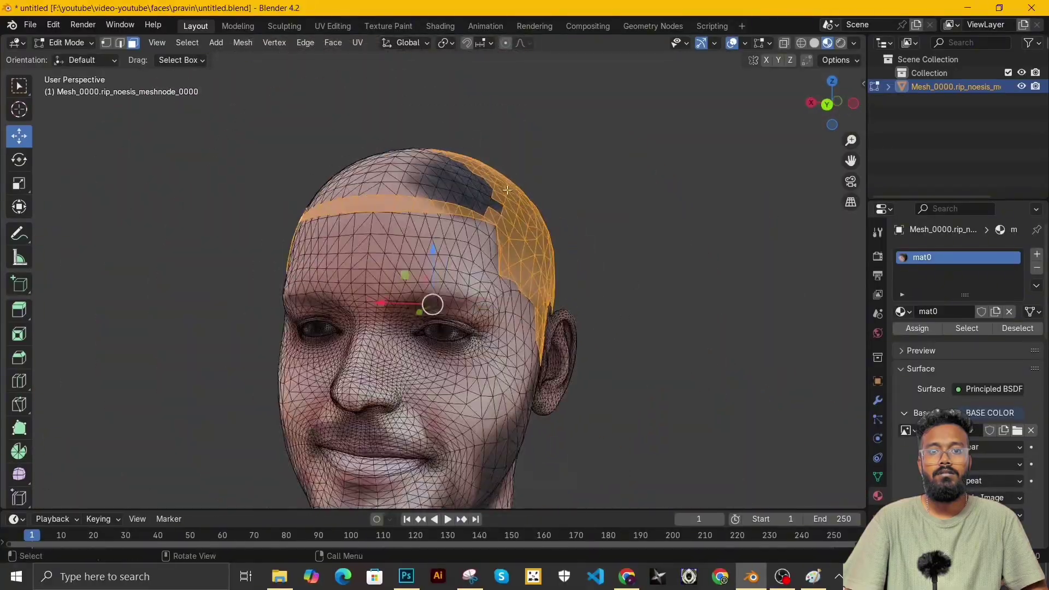
{"action": "left_click_drag", "start_coordinate": [507, 212], "coordinate": [298, 141], "text": "shift"}
{"action": "middle_click_drag", "start_coordinate": [350, 229], "coordinate": [563, 241]}
{"action": "middle_click_drag", "start_coordinate": [737, 328], "coordinate": [521, 343]}
Duplicate the selected scalp faces in place and separate the copy into its own object
{"action": "key", "text": "g"}
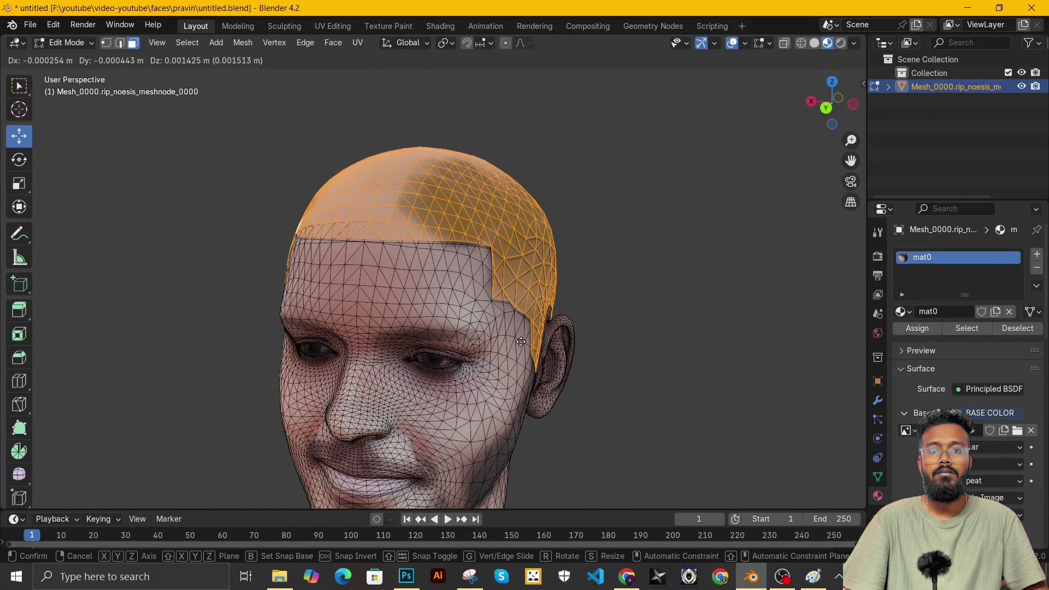
{"action": "left_click", "coordinate": [527, 300]}
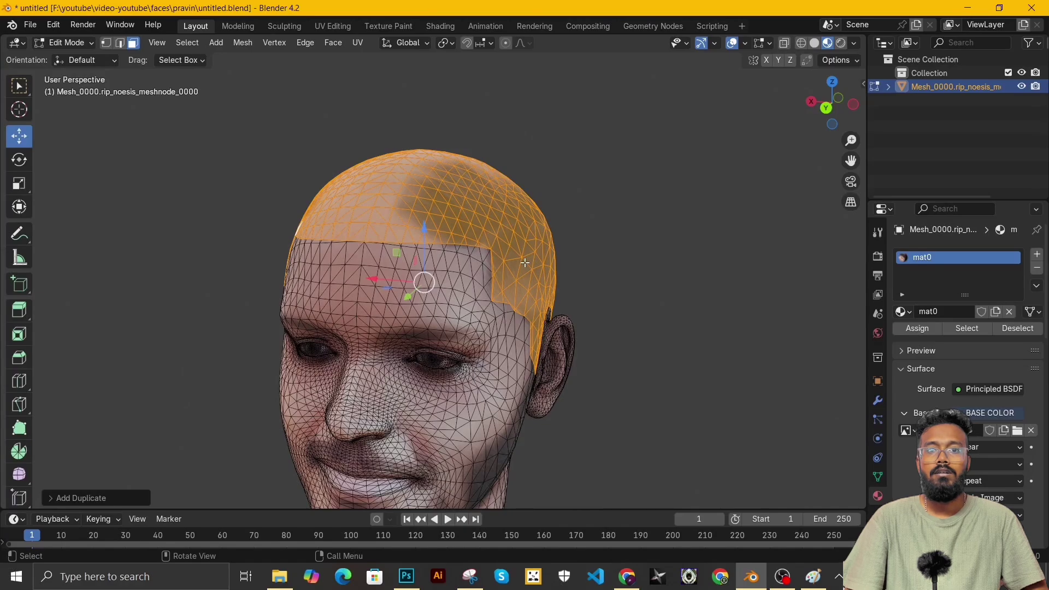
{"action": "key", "text": "ctrl+f"}
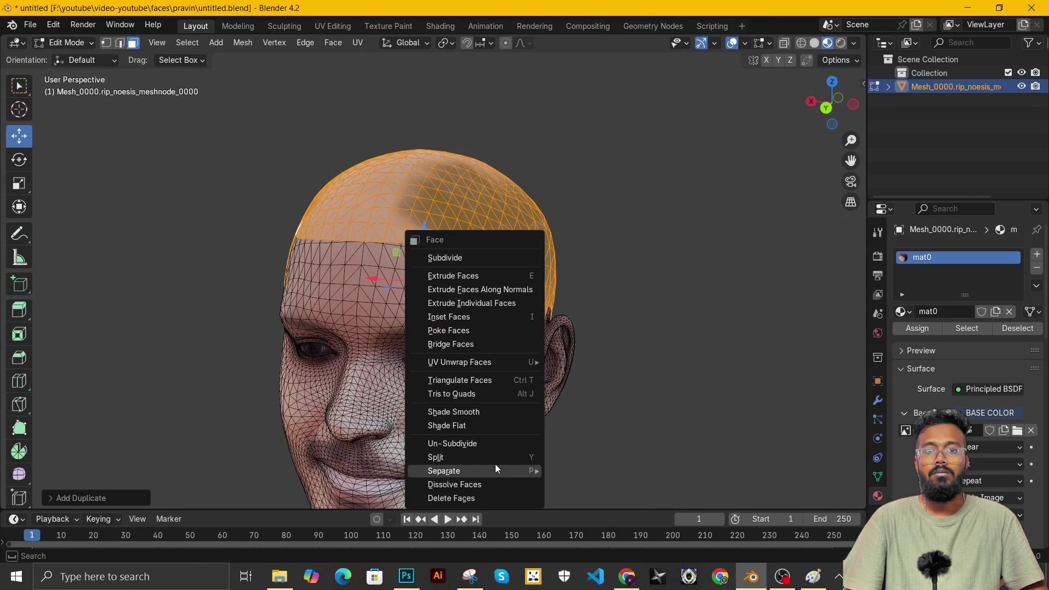
{"action": "mouse_move", "coordinate": [496, 464]}
{"action": "left_click", "coordinate": [599, 470]}
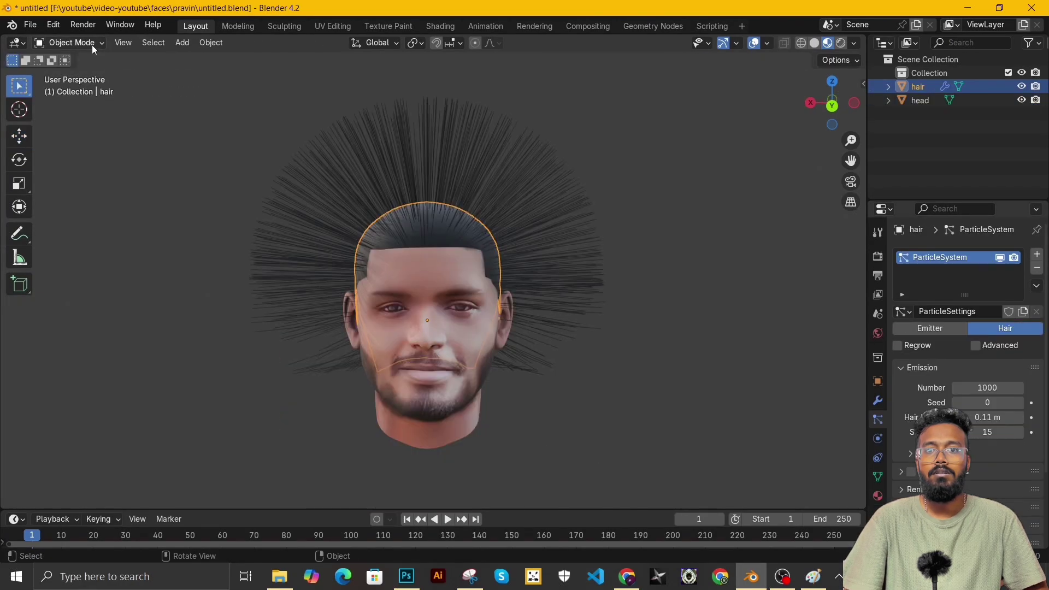
Enter Particle Edit mode on the hair object and comb the hair strands downward at the side of the head
{"action": "left_click", "coordinate": [92, 45]}
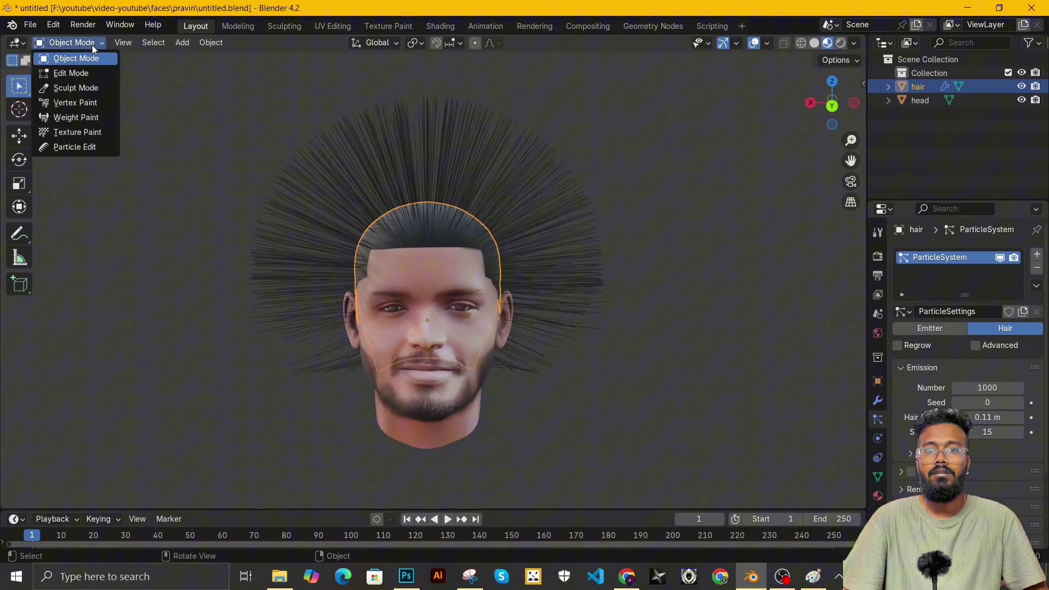
{"action": "left_click", "coordinate": [57, 153]}
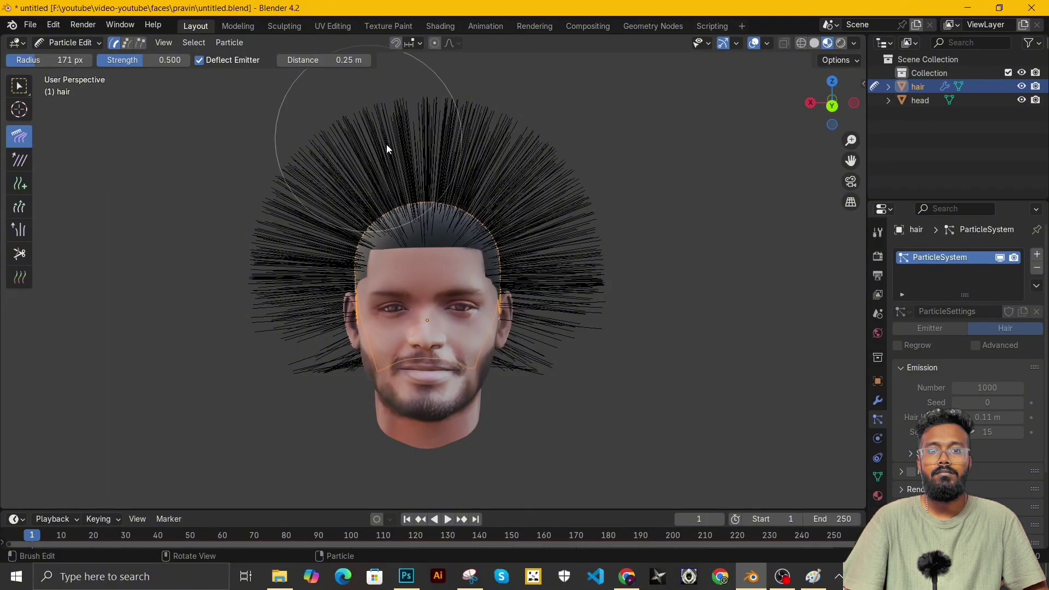
{"action": "mouse_move", "coordinate": [607, 283]}
{"action": "left_mouse_down"}
{"action": "mouse_move", "coordinate": [591, 350]}
{"action": "mouse_move", "coordinate": [581, 348]}
{"action": "left_mouse_up"}
{"action": "middle_click_drag", "start_coordinate": [581, 350], "coordinate": [496, 397]}
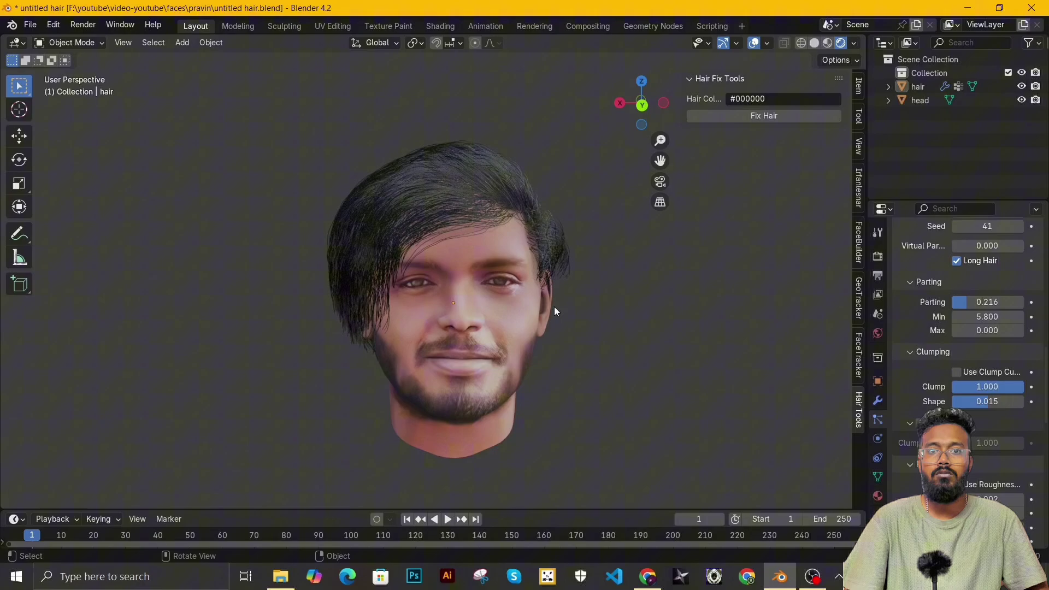
Examine the styled hair on the head from the front, both sides and the back
{"action": "scroll", "coordinate": [554, 307], "scroll_direction": "right", "scroll_amount": 10}
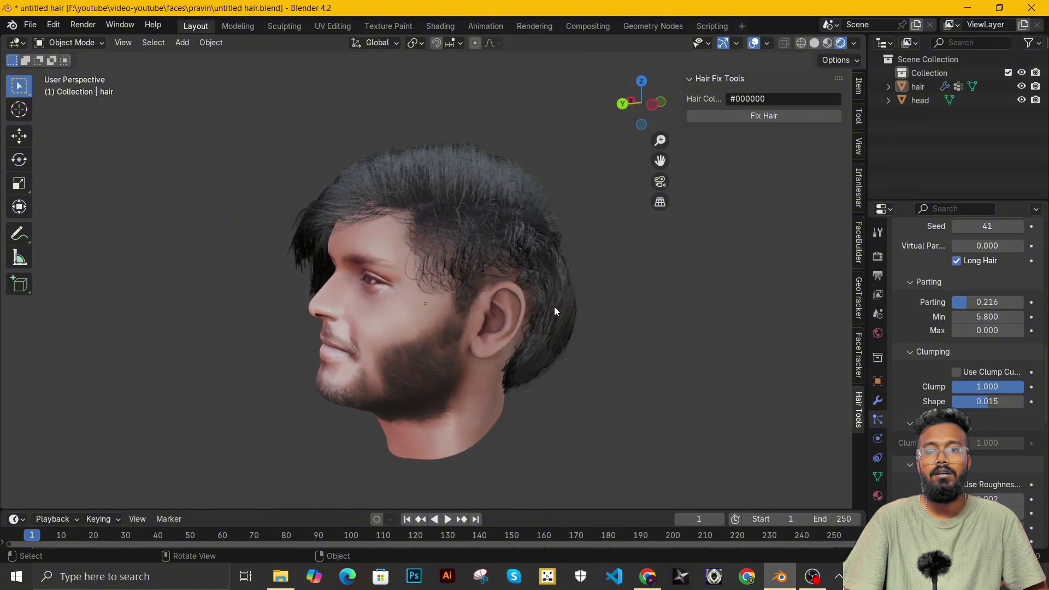
{"action": "scroll", "coordinate": [555, 306], "scroll_direction": "left", "scroll_amount": 3}
{"action": "scroll", "coordinate": [555, 307], "scroll_direction": "left", "scroll_amount": 10}
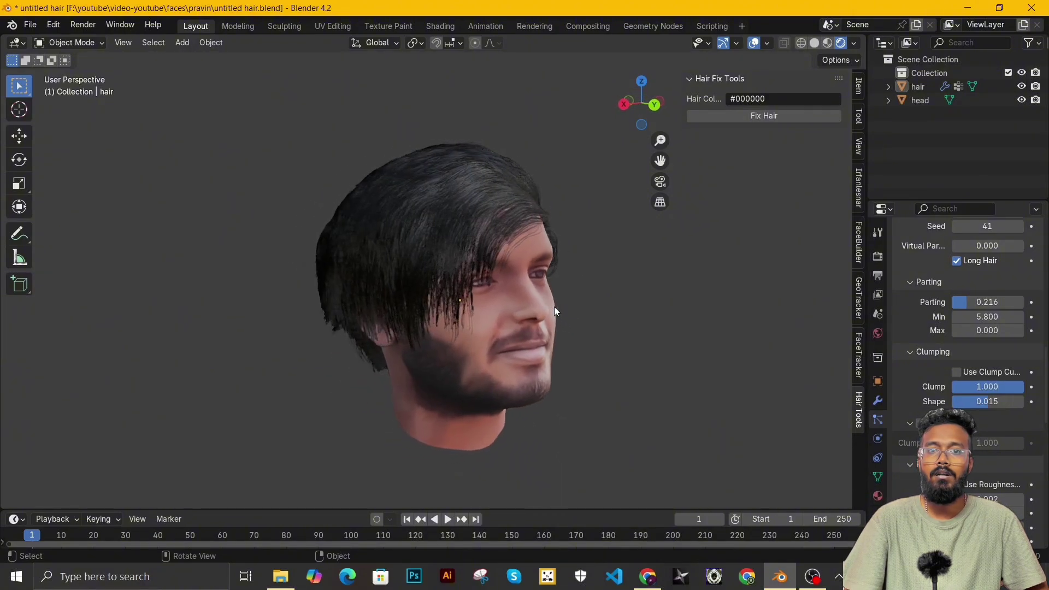
{"action": "scroll", "coordinate": [554, 306], "scroll_direction": "left", "scroll_amount": 6}
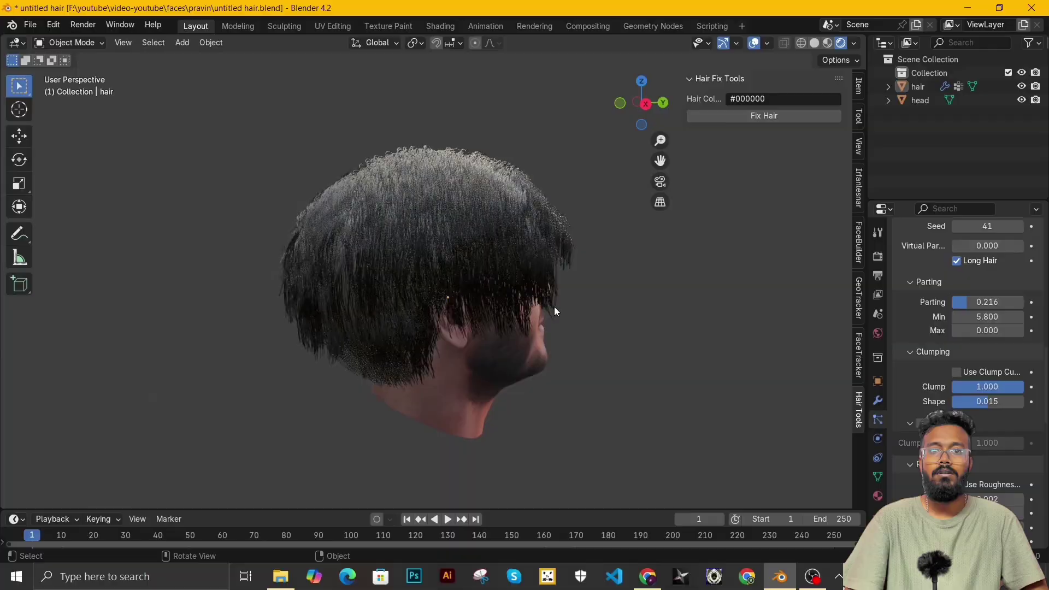
{"action": "scroll", "coordinate": [554, 311], "scroll_direction": "left", "scroll_amount": 7}
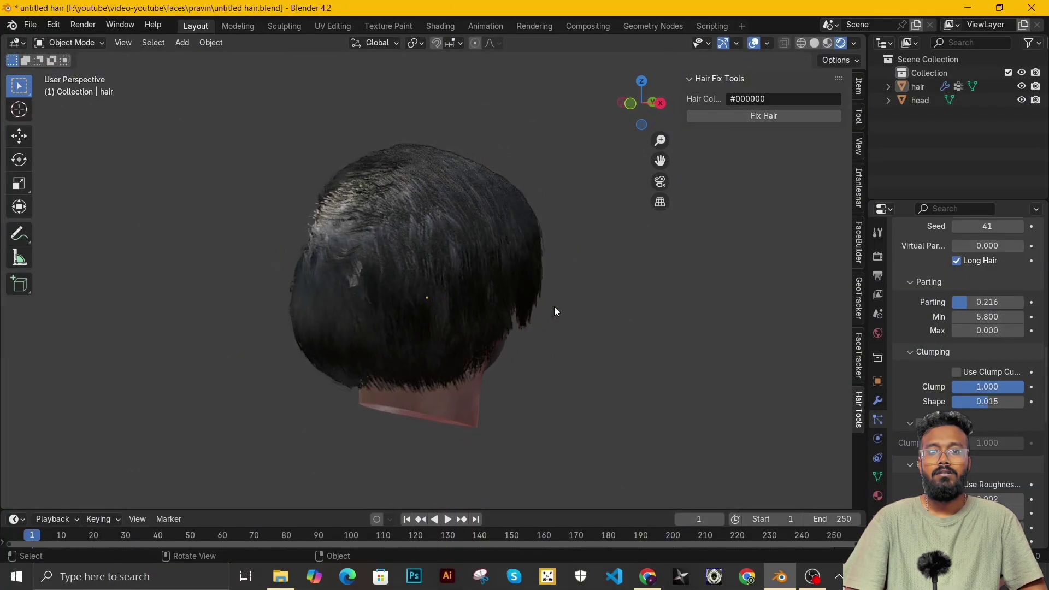
{"action": "scroll", "coordinate": [554, 310], "scroll_direction": "left", "scroll_amount": 6}
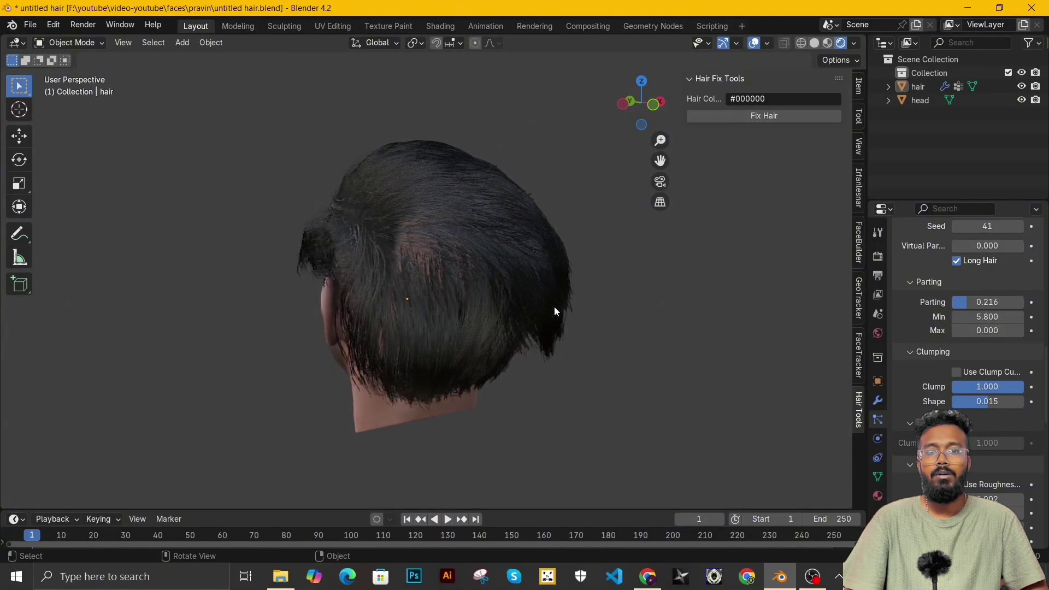
{"action": "left_click", "coordinate": [554, 311]}
{"action": "key", "text": "KP_4"}
{"action": "key", "text": "KP_4"}
{"action": "key", "text": "KP_4"}
{"action": "key", "text": "KP_4"}
{"action": "key", "text": "KP_4"}
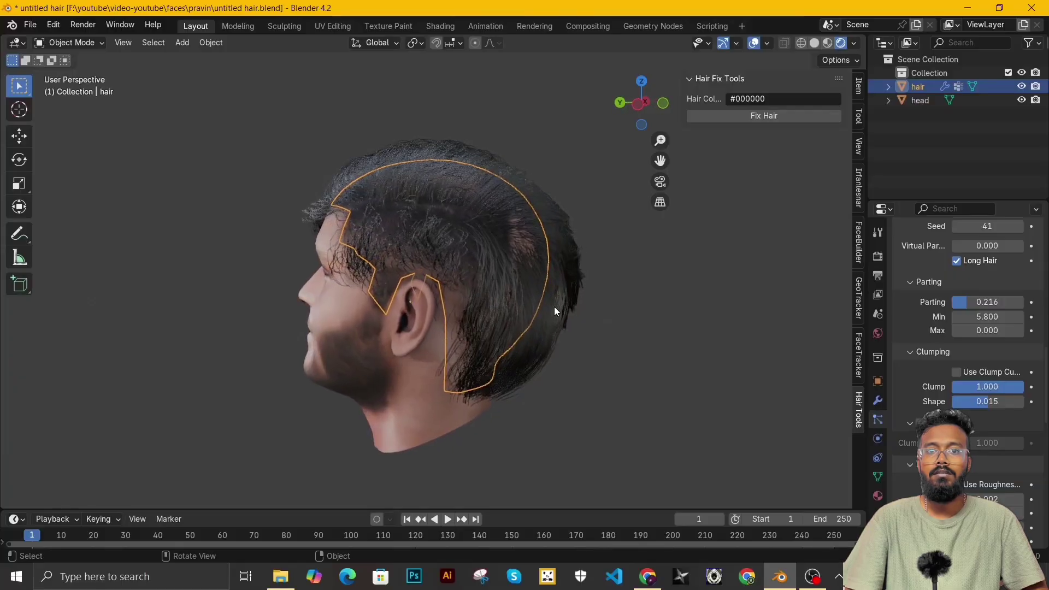
{"action": "key", "text": "KP_4"}
{"action": "key", "text": "KP_4"}
{"action": "key", "text": "KP_4"}
{"action": "key", "text": "KP_4"}
{"action": "key", "text": "KP_4"}
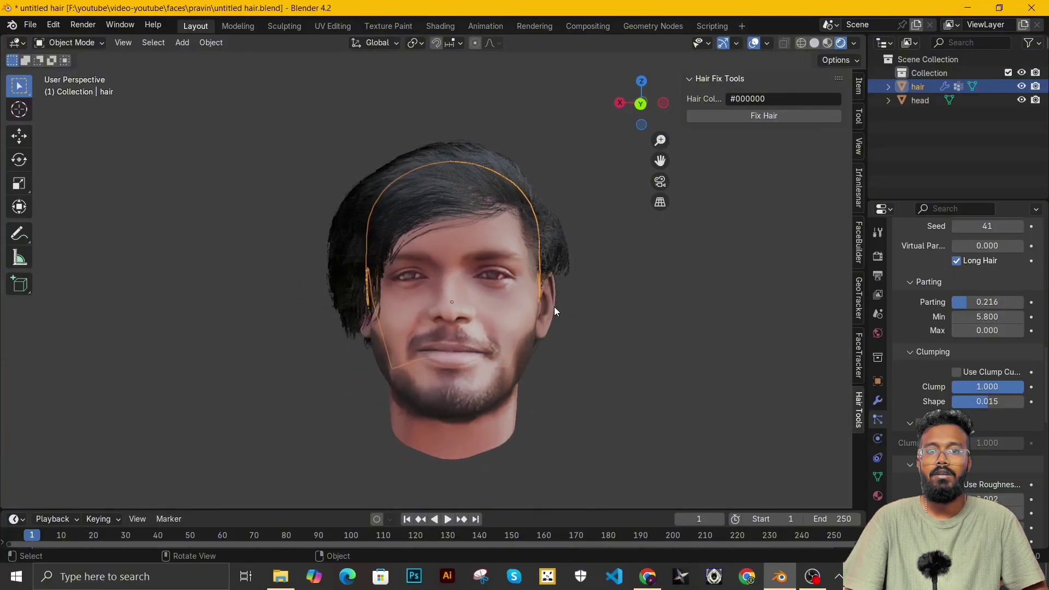
Switch to Photoshop and paint white on the face texture layer's mask to reveal dark hair over the back of the head and nape
{"action": "middle_click_drag", "start_coordinate": [554, 306], "coordinate": [440, 240]}
{"action": "middle_click_drag", "start_coordinate": [470, 333], "coordinate": [413, 543]}
{"action": "left_click", "coordinate": [414, 576]}
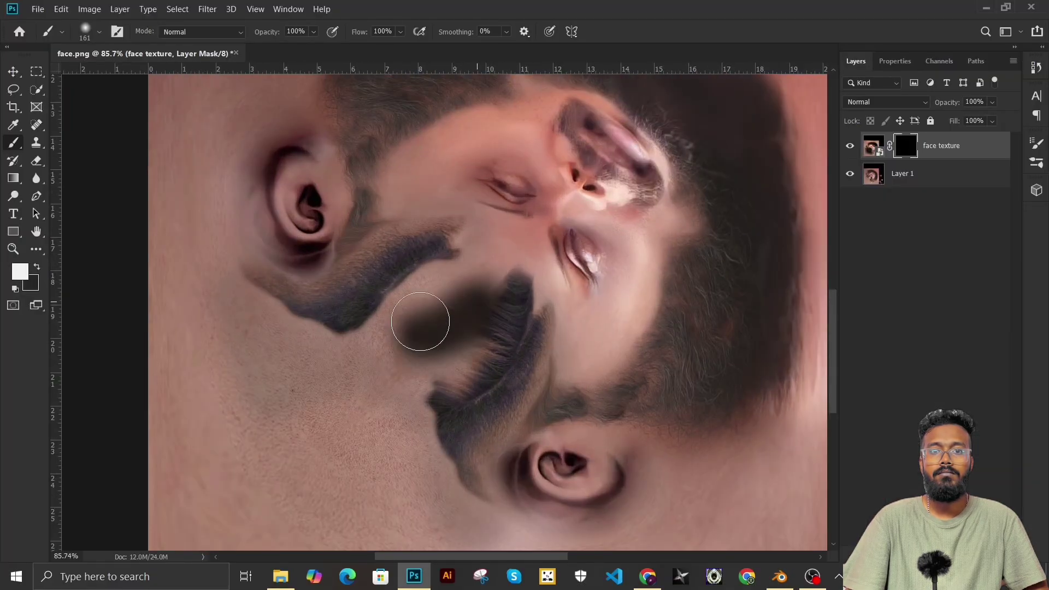
{"action": "scroll", "coordinate": [614, 485], "scroll_direction": "down", "scroll_amount": 3}
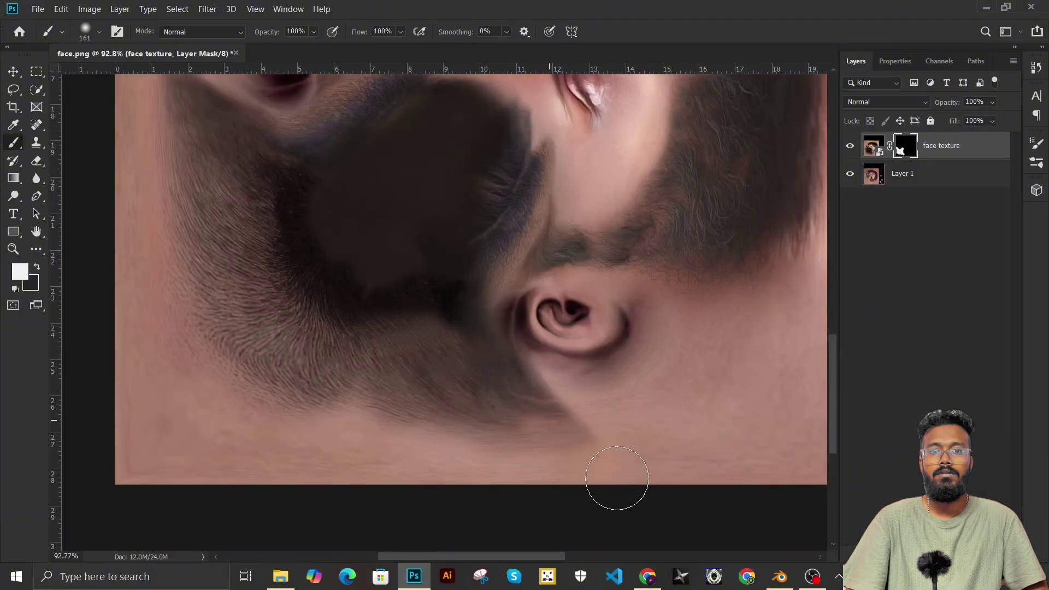
{"action": "scroll", "coordinate": [387, 117], "scroll_direction": "up", "scroll_amount": 3, "text": "alt"}
{"action": "scroll", "coordinate": [540, 258], "scroll_direction": "down", "scroll_amount": 3}
{"action": "scroll", "coordinate": [652, 463], "scroll_direction": "up", "scroll_amount": 3}
{"action": "scroll", "coordinate": [652, 464], "scroll_direction": "down", "scroll_amount": 3, "text": "alt"}
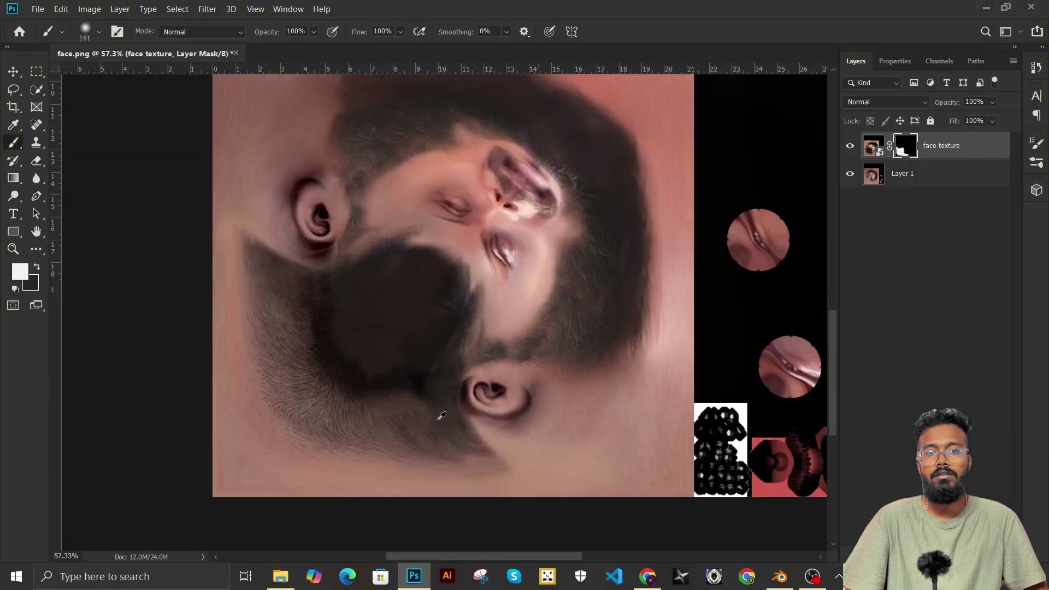
Set the layer mask brush to black, size 45 and 13% opacity
{"action": "scroll", "coordinate": [436, 417], "scroll_direction": "up", "scroll_amount": 3, "text": "alt"}
{"action": "key", "text": "1"}
{"action": "key", "text": "3"}
{"action": "scroll", "coordinate": [436, 417], "scroll_direction": "down", "scroll_amount": 3, "text": "alt"}
{"action": "scroll", "coordinate": [491, 315], "scroll_direction": "up", "scroll_amount": 3, "text": "alt"}
Export the blended texture as a PNG, replacing the existing face.png and leaving faceb.png untouched
{"action": "left_click", "coordinate": [38, 9]}
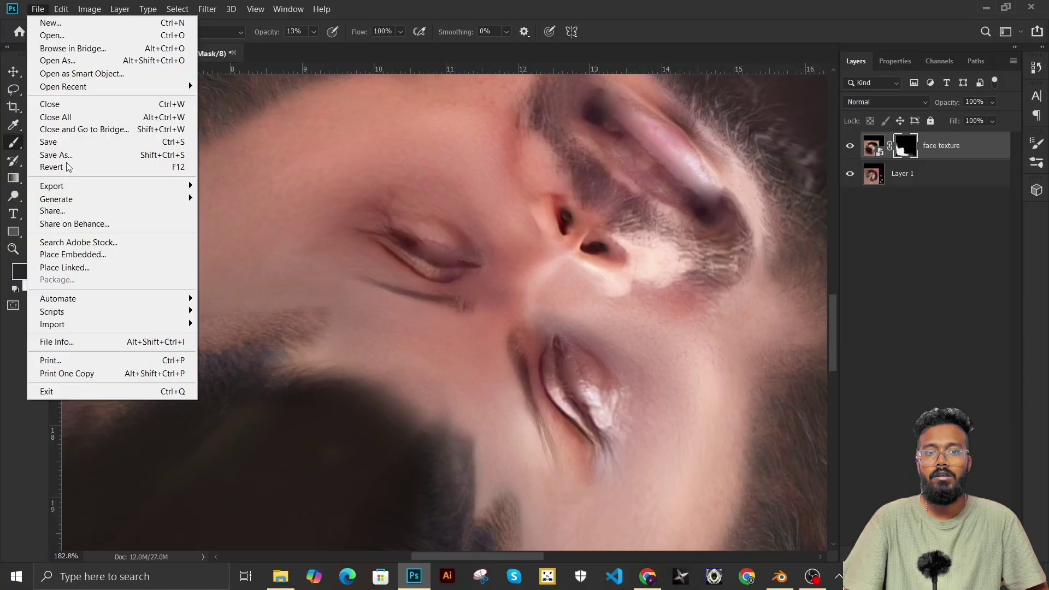
{"action": "mouse_move", "coordinate": [112, 185]}
{"action": "left_click", "coordinate": [236, 187]}
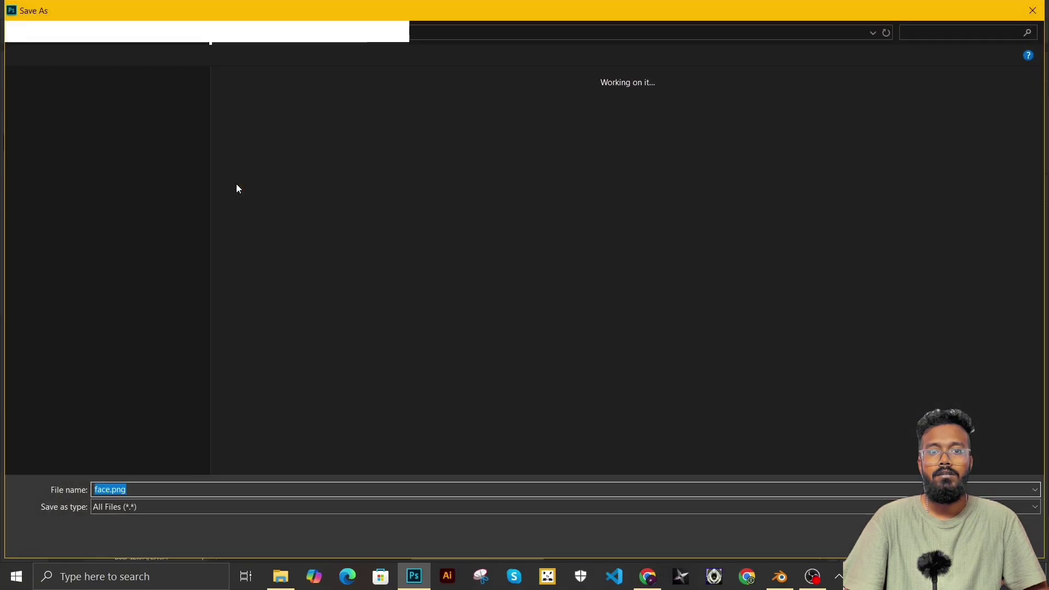
{"action": "double_click", "coordinate": [247, 232]}
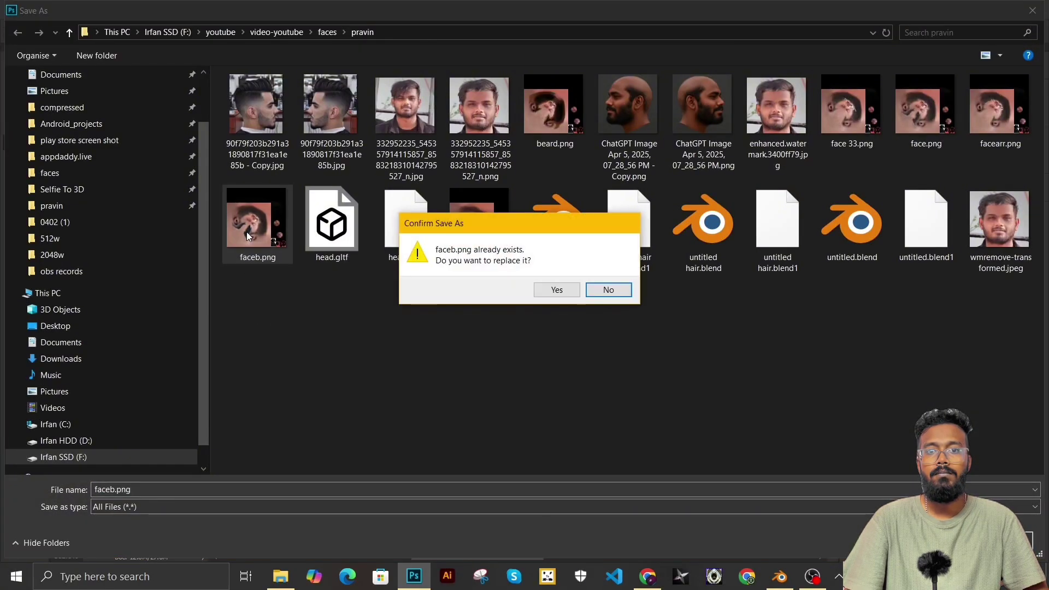
{"action": "left_click", "coordinate": [628, 291]}
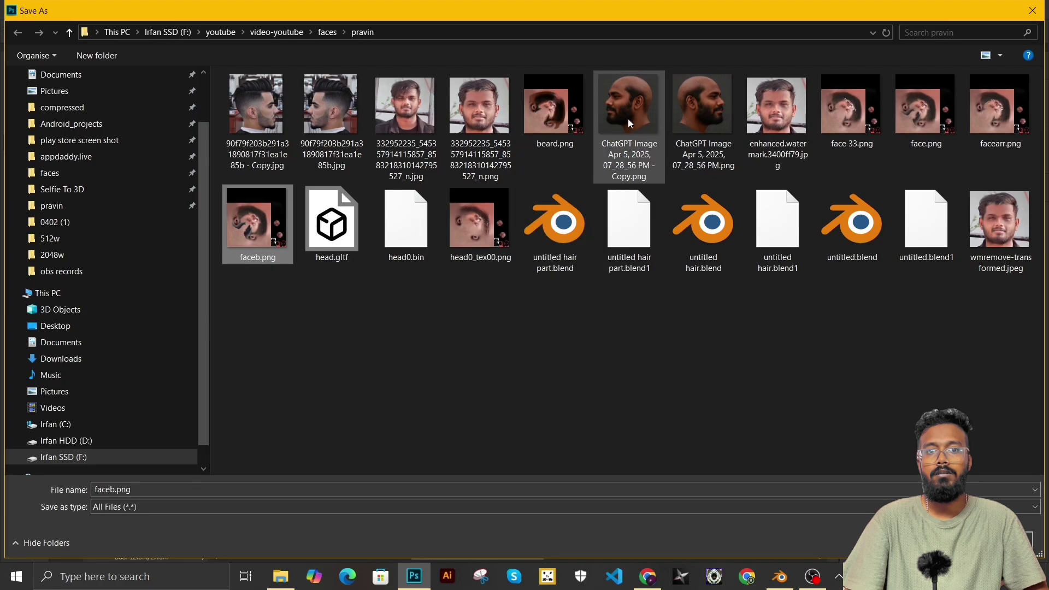
{"action": "double_click", "coordinate": [920, 117]}
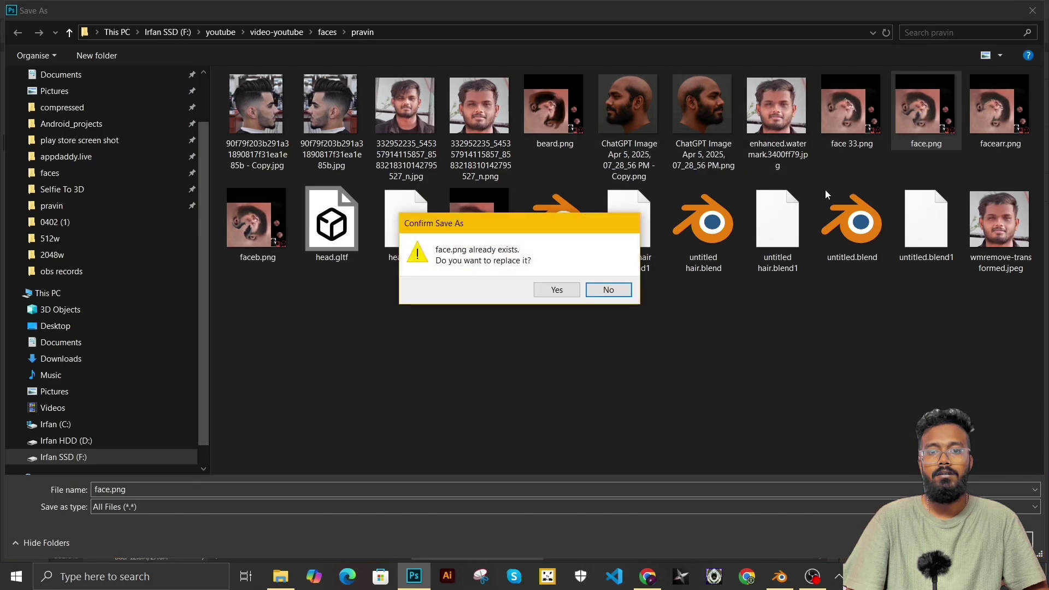
{"action": "left_click", "coordinate": [571, 292]}
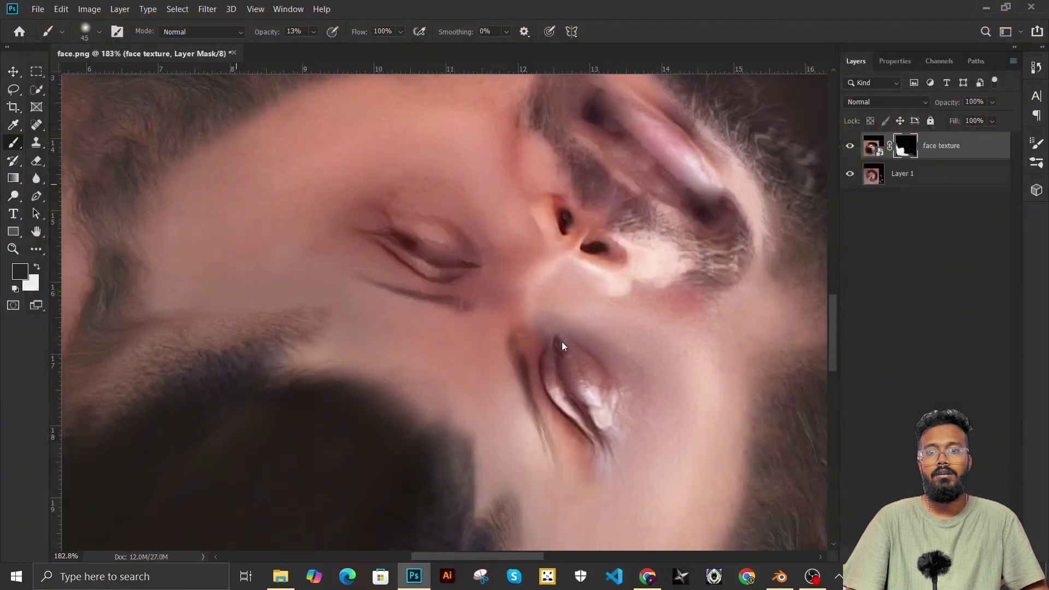
Switch to Blender, load face.png as the base color image of the head's mat0 material, and check the head from the side and front
{"action": "left_click", "coordinate": [793, 578]}
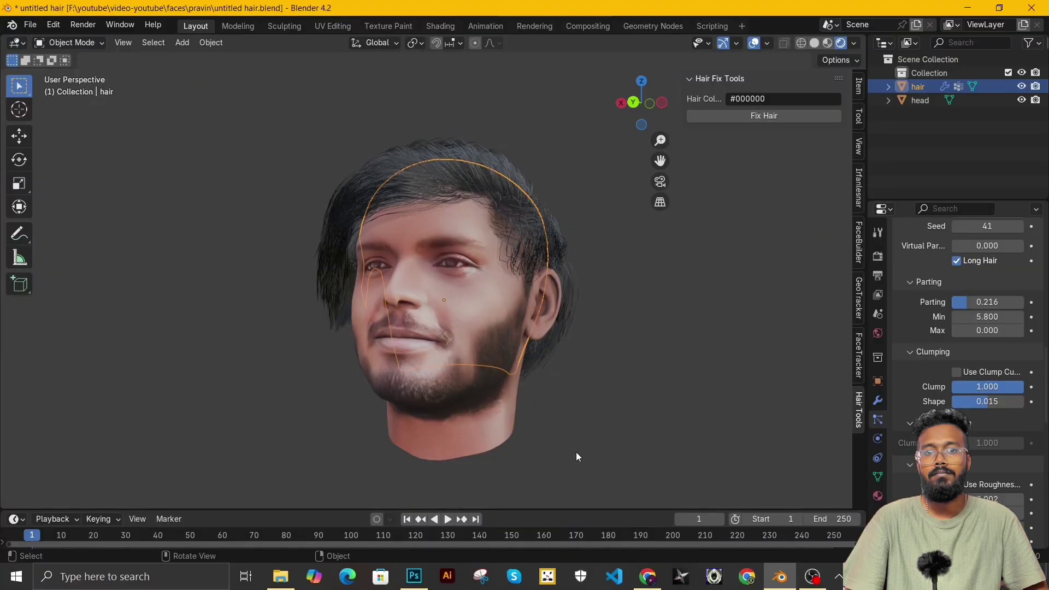
{"action": "middle_click_drag", "start_coordinate": [576, 452], "coordinate": [395, 408]}
{"action": "left_click", "coordinate": [395, 411]}
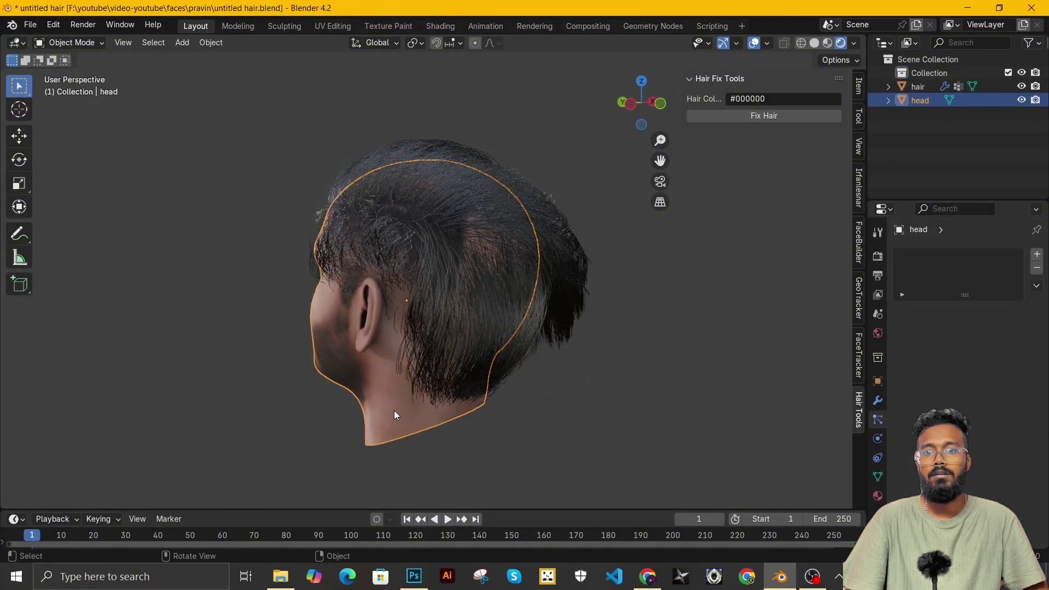
{"action": "left_click", "coordinate": [879, 495]}
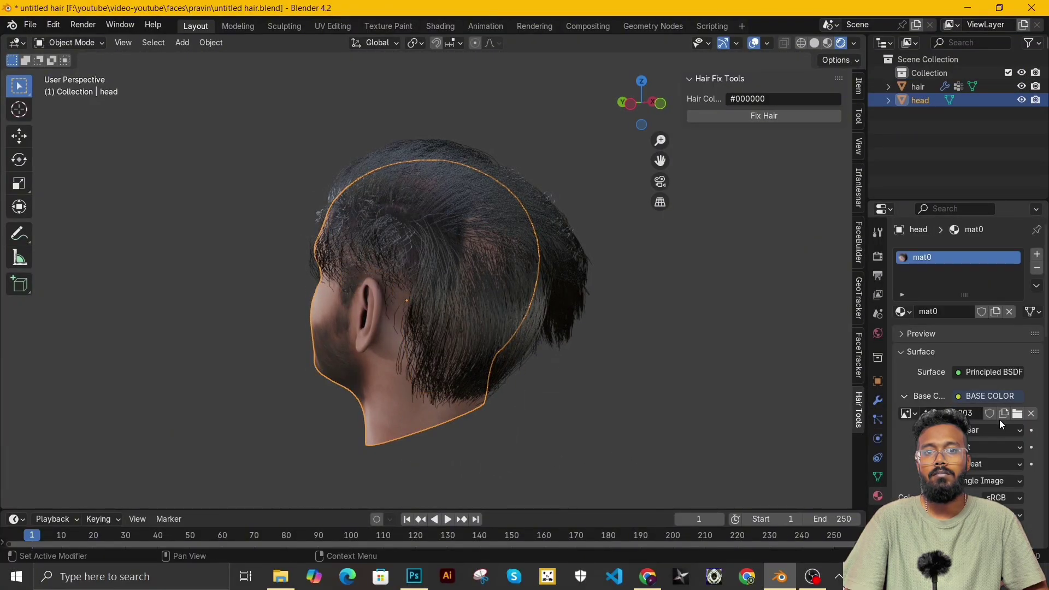
{"action": "left_click", "coordinate": [1017, 415]}
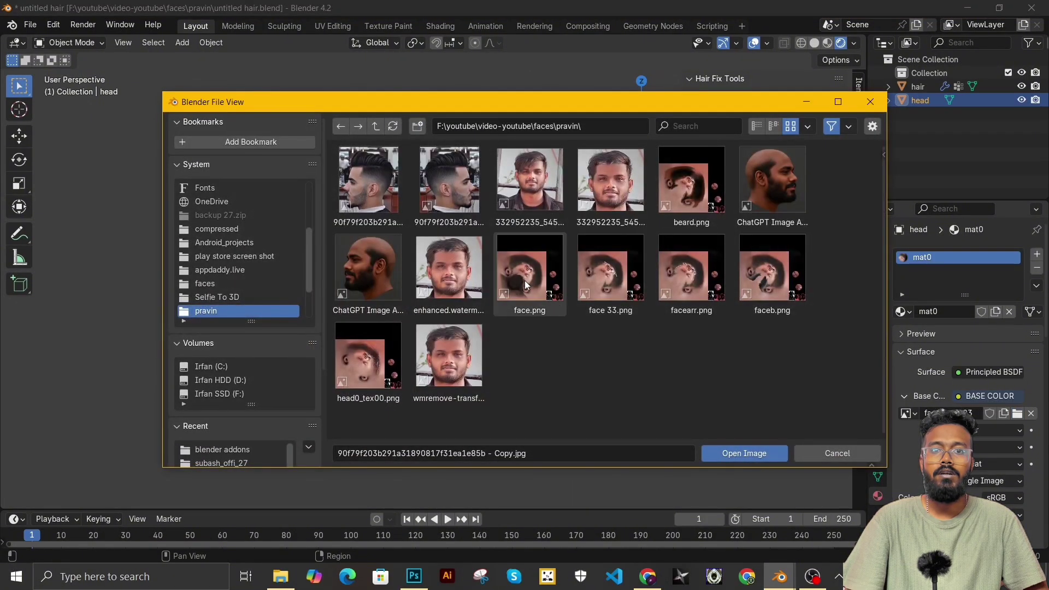
{"action": "double_click", "coordinate": [525, 281]}
{"action": "middle_click_drag", "start_coordinate": [562, 368], "coordinate": [433, 296]}
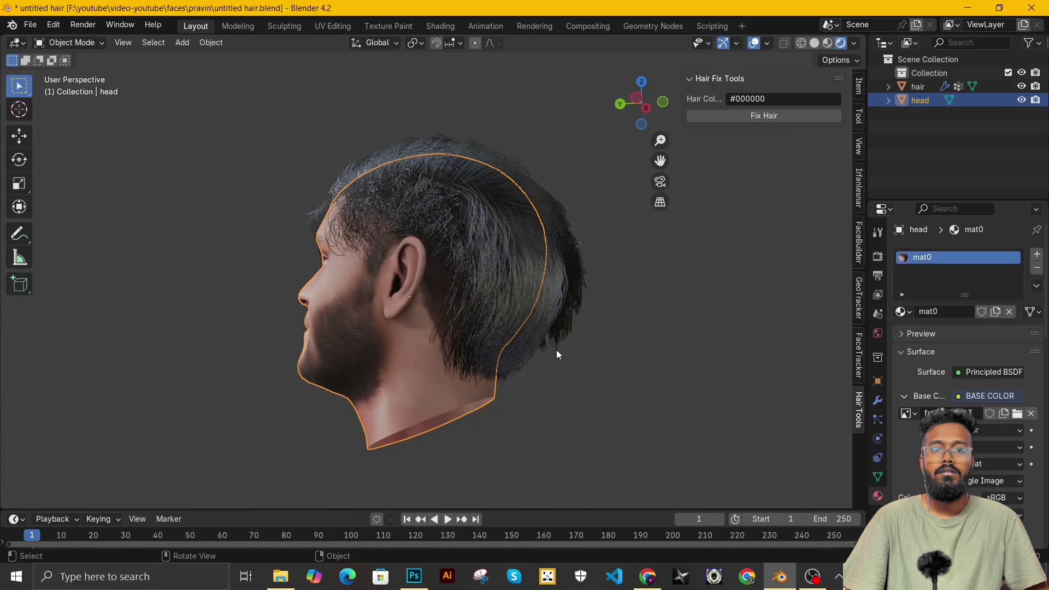
{"action": "middle_click_drag", "start_coordinate": [558, 354], "coordinate": [355, 353]}
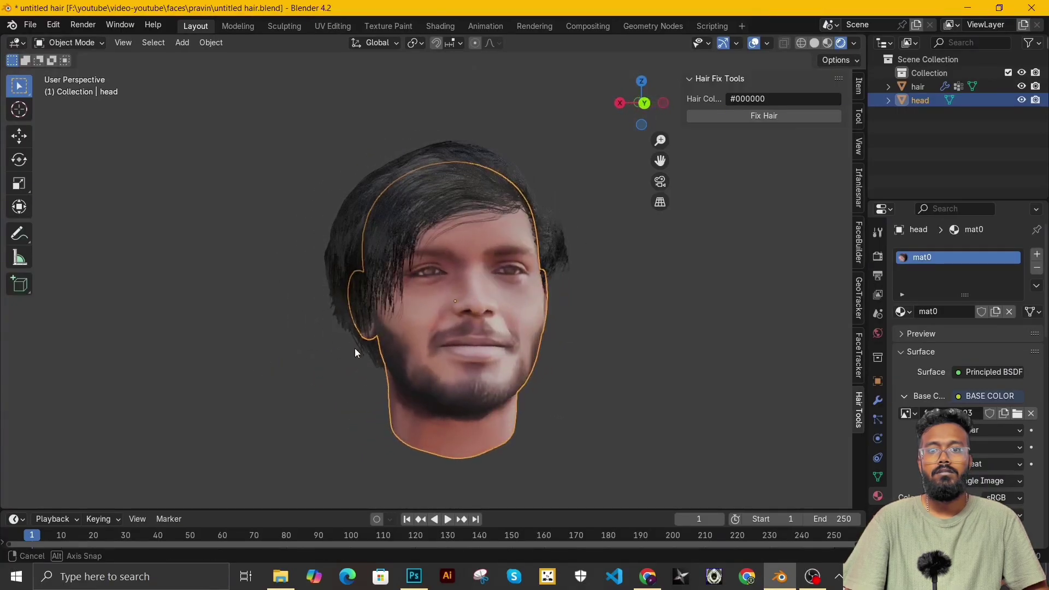